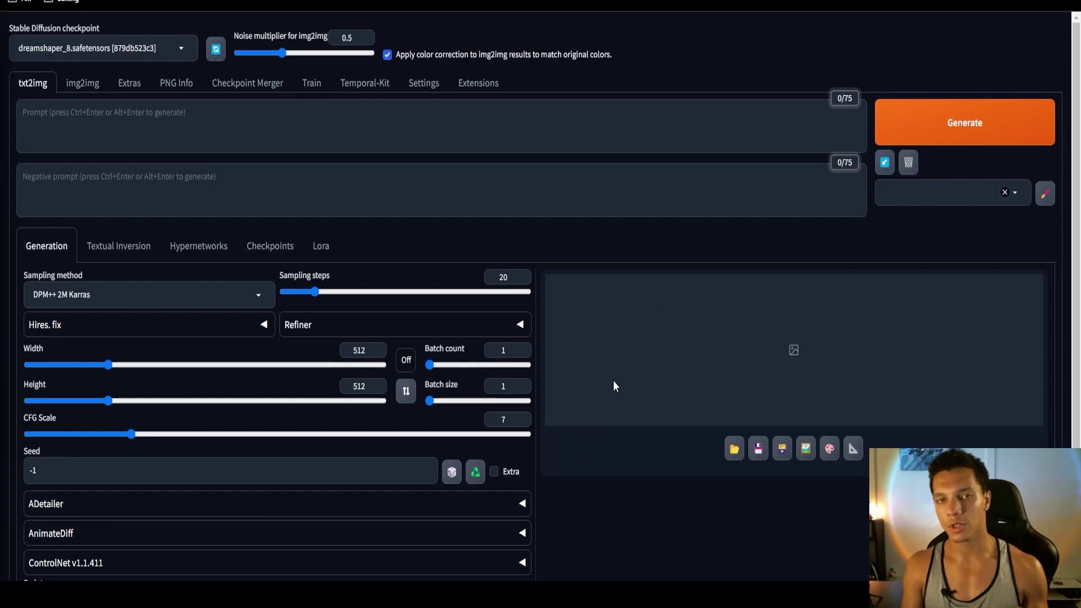
Step: Open Pictures > EBSynth Method > YouTube Tutorial and play the Source Video clip to review it
click(599, 537)
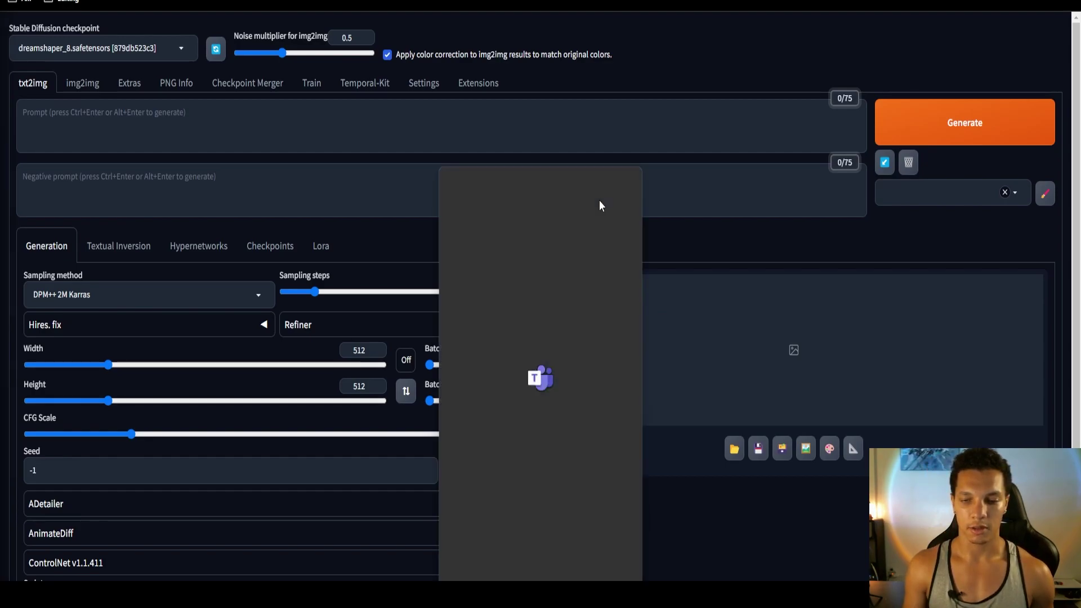
key(super+e)
key(super+Up)
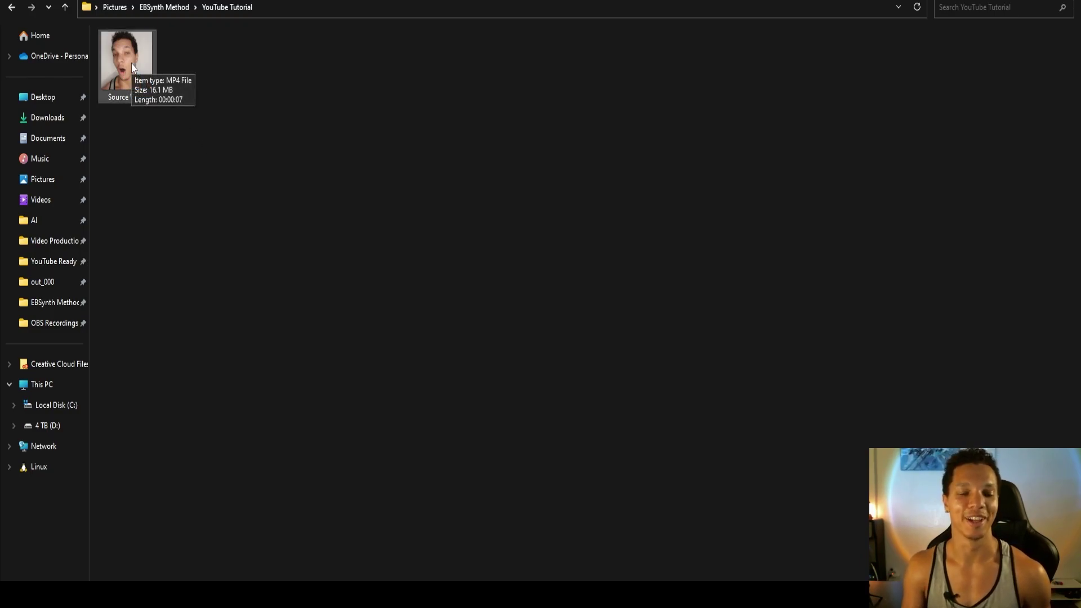
double_click(131, 81)
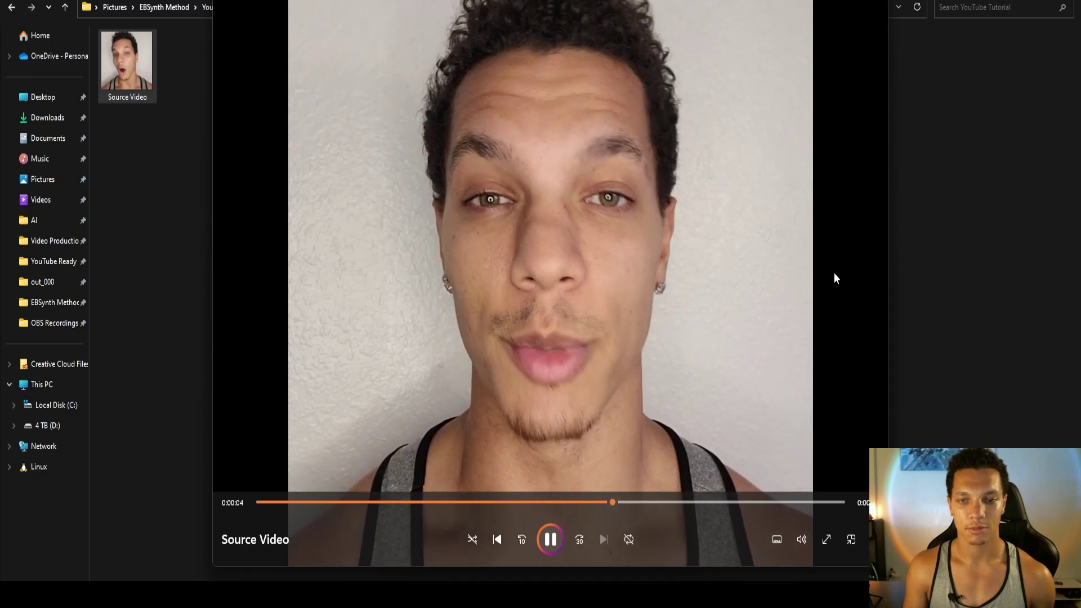
key(alt+F4)
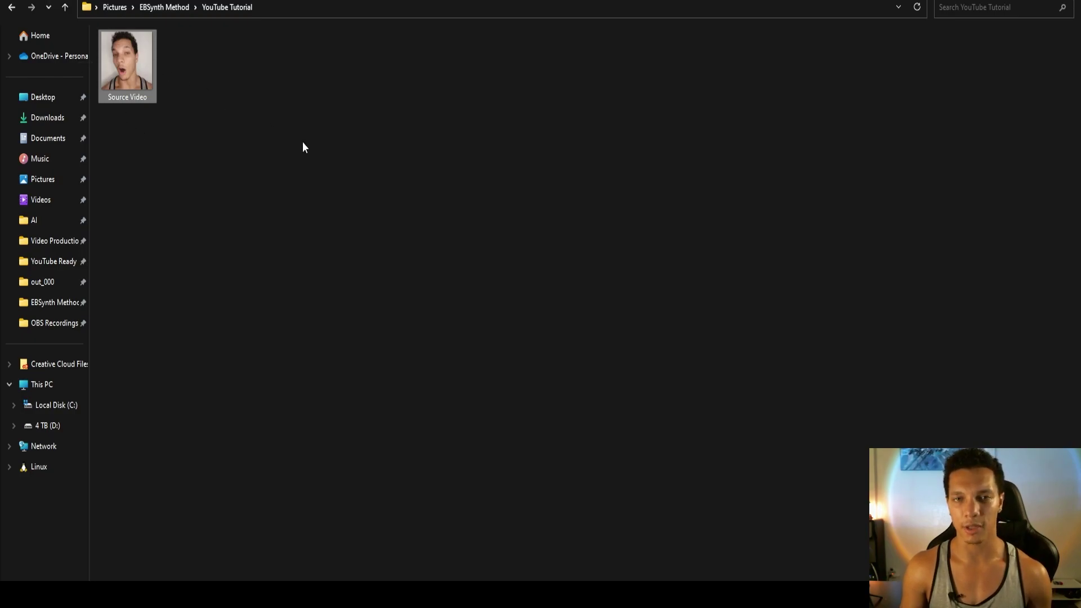
key(alt+Tab)
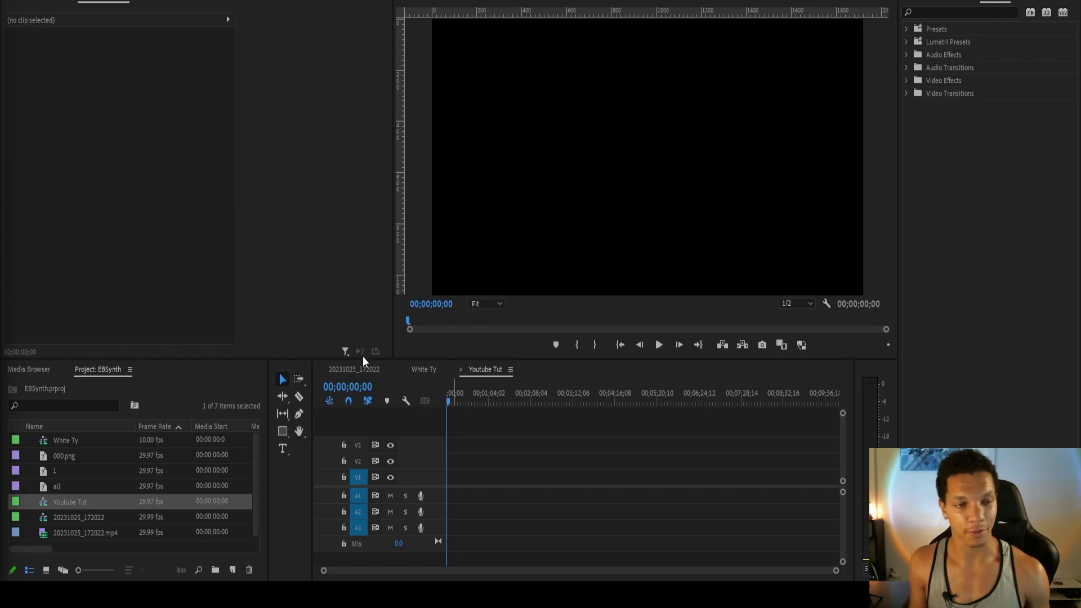
Step: Make the Youtube Tut sequence 512×512, discard old previews, and shrink Source Video so the face fits
key(alt+Tab)
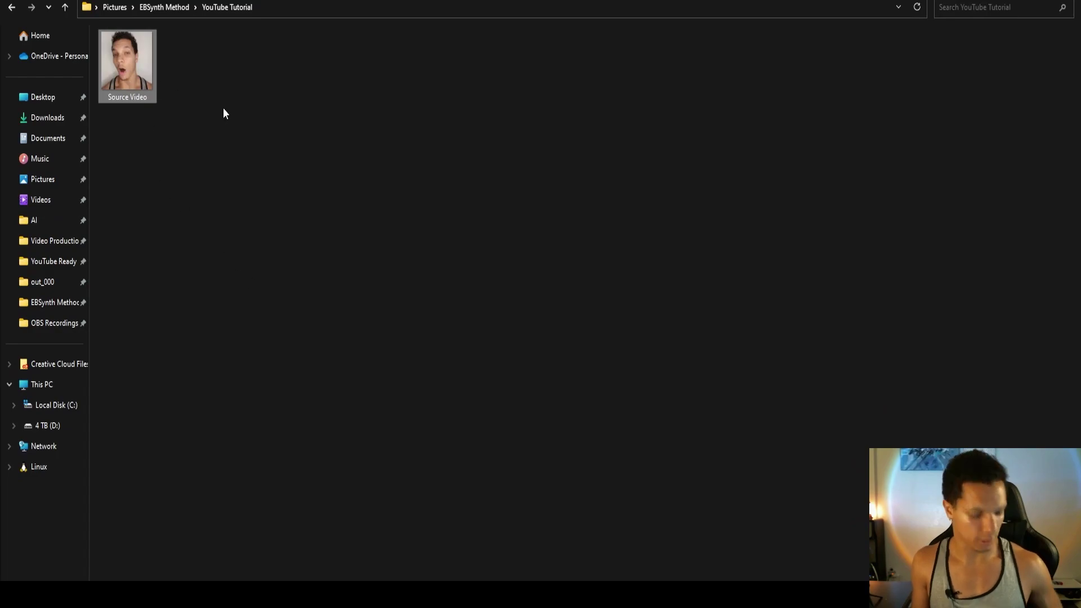
key(alt+Tab)
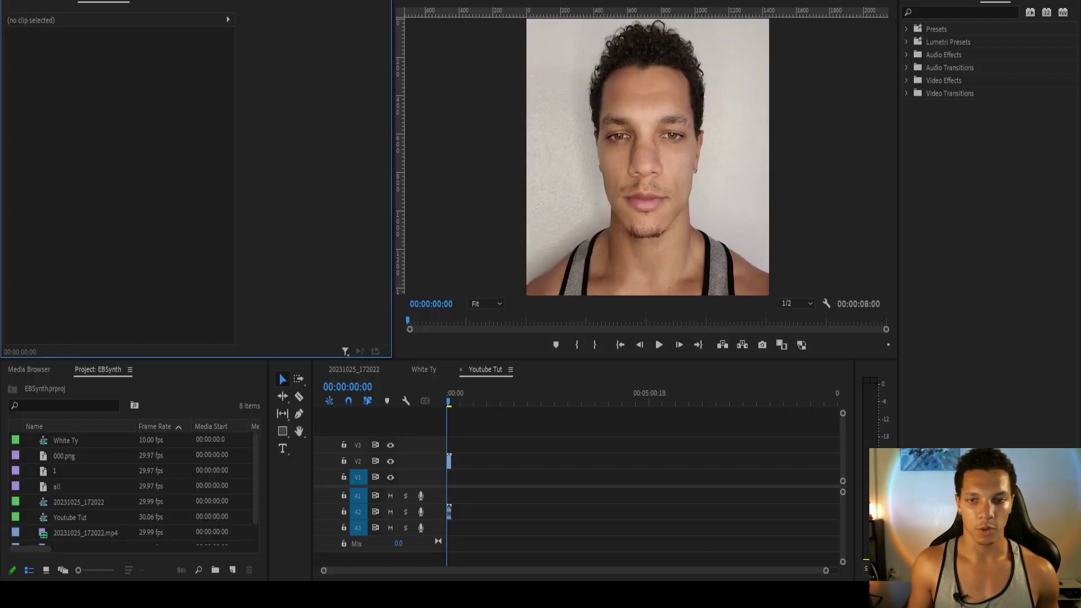
click(74, 0)
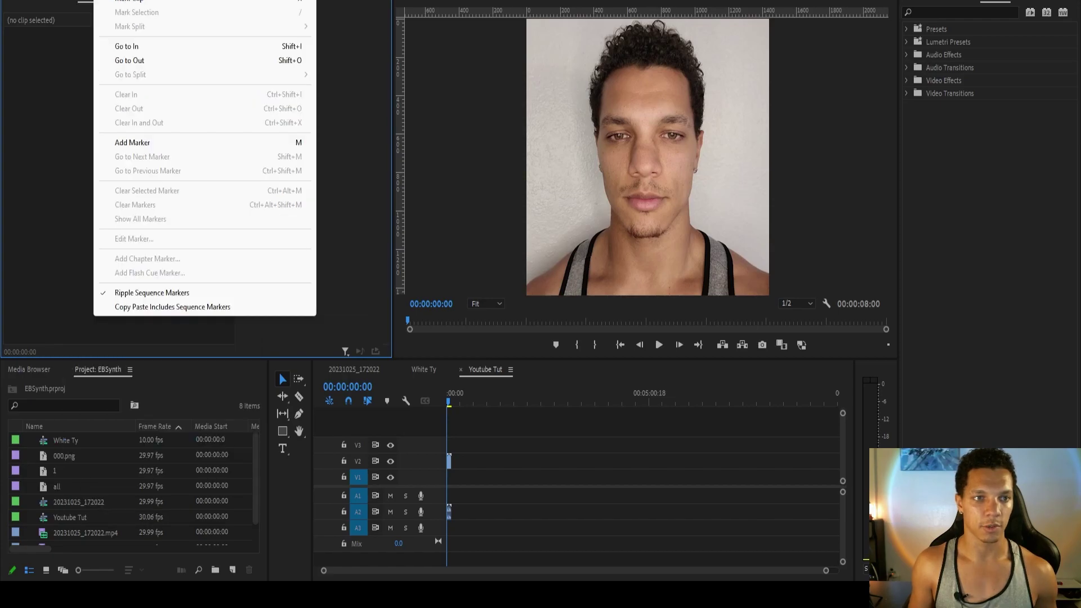
click(96, 1)
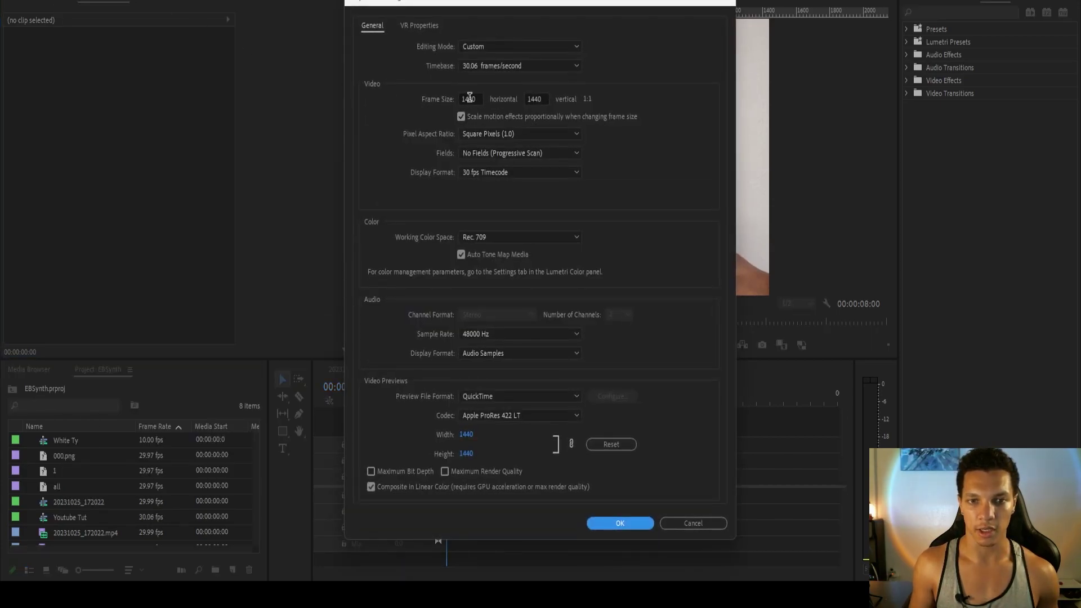
click(470, 99)
double_click(470, 98)
text(512)
double_click(537, 97)
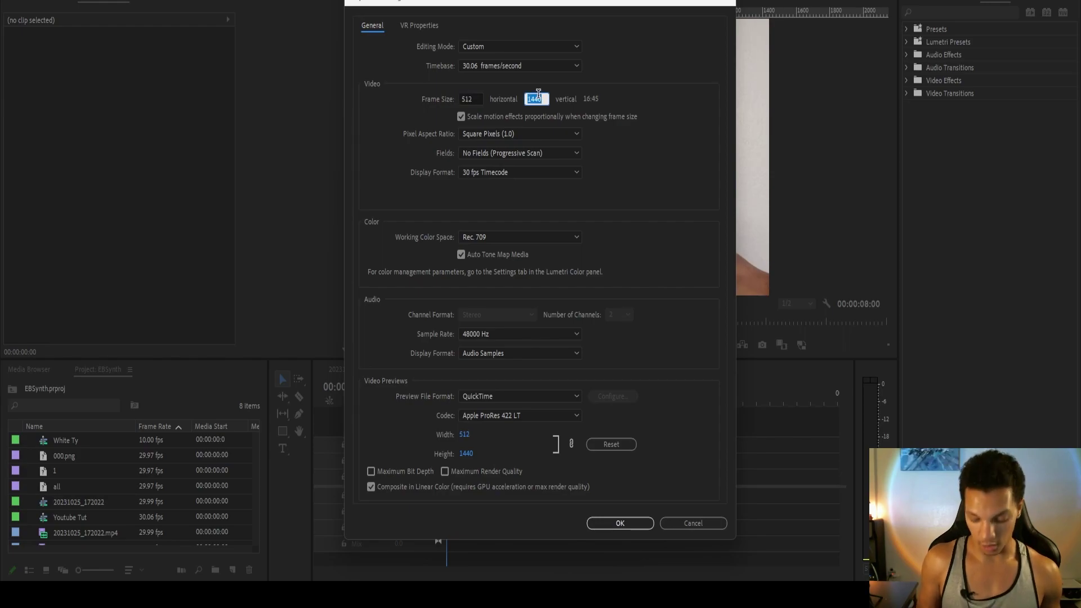
text(512)
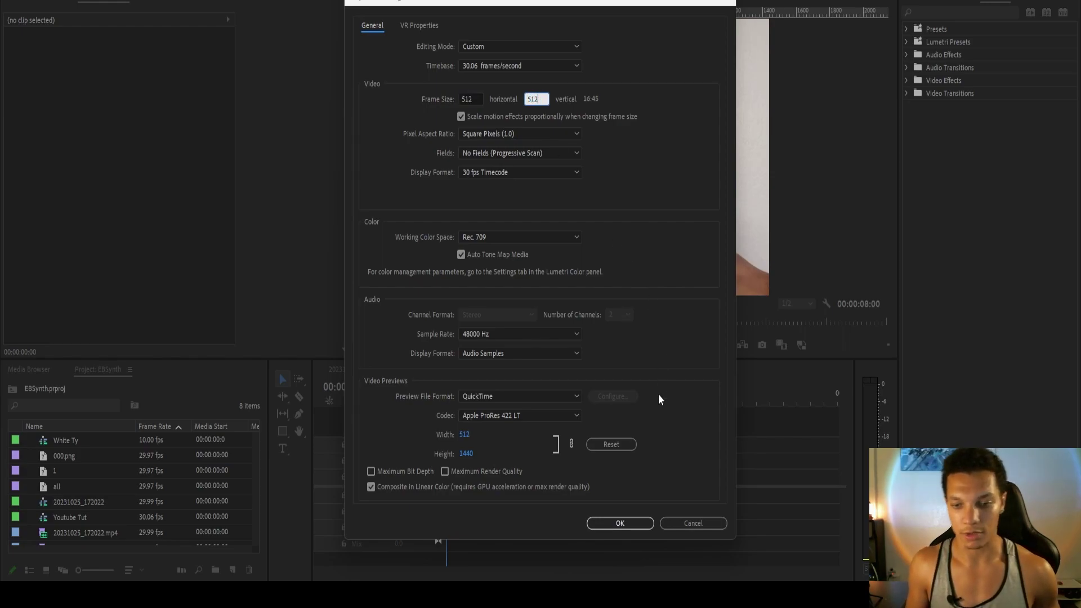
click(610, 523)
click(596, 287)
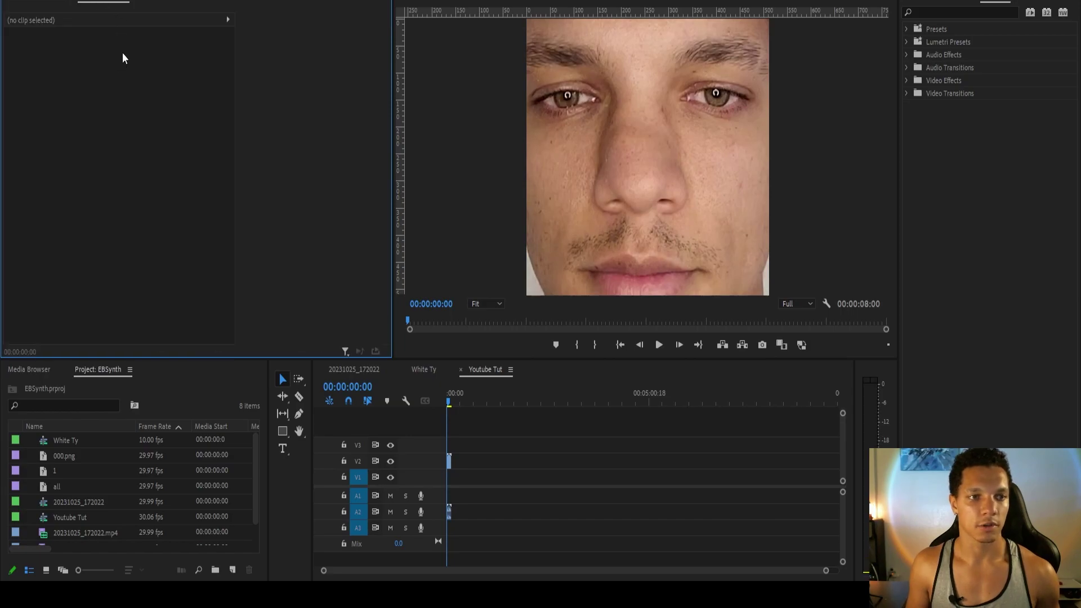
click(448, 461)
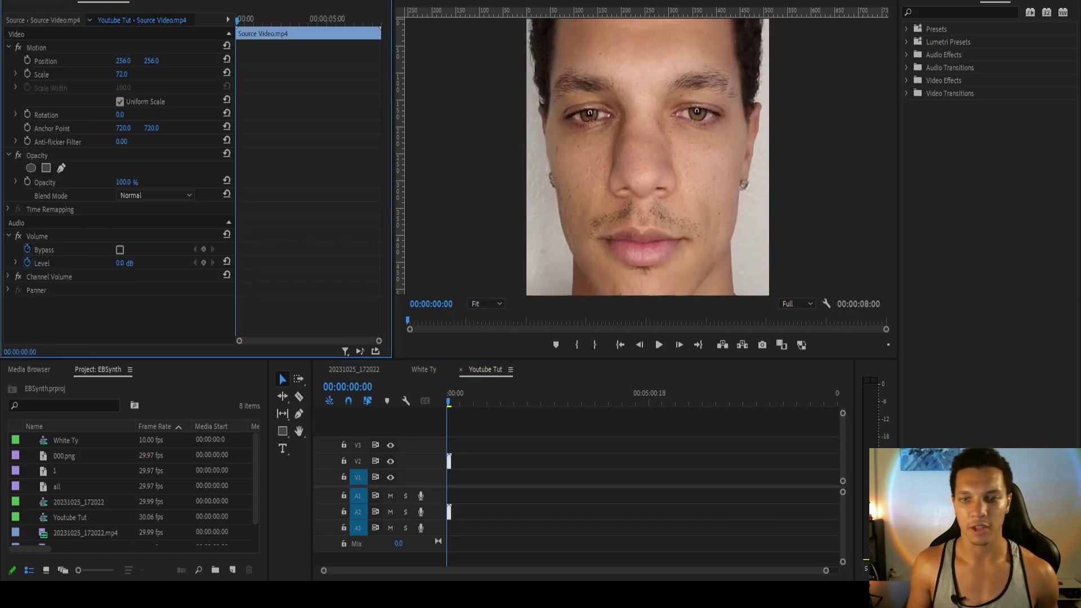
mouse_move(121, 74)
mouse_down()
mouse_move(90, 74)
mouse_move(131, 75)
mouse_up()
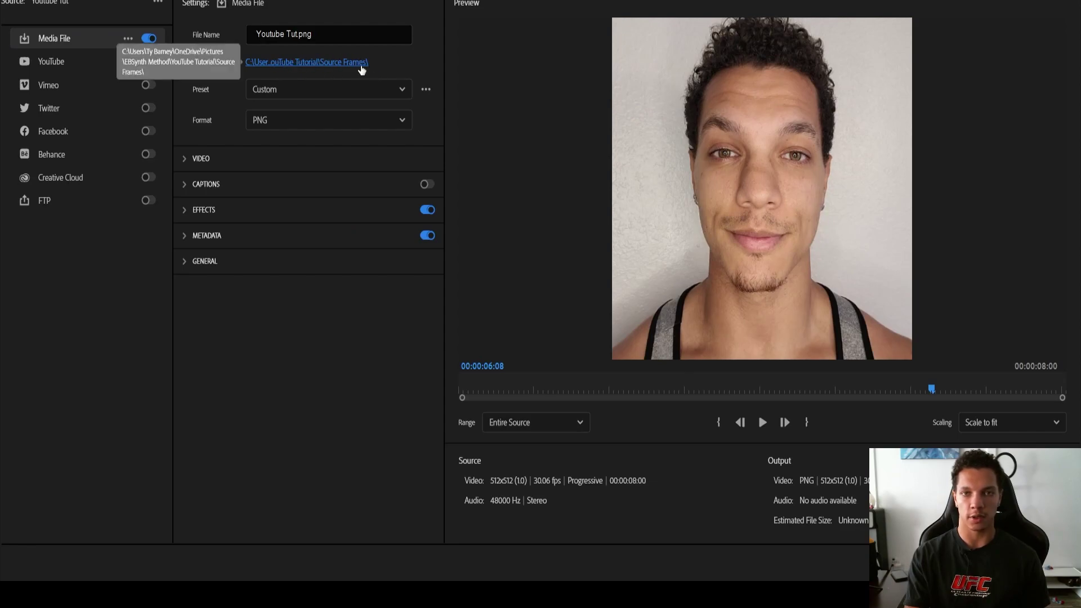
Step: Set the export format to PNG and start entering the Youtube Tut file name
click(268, 123)
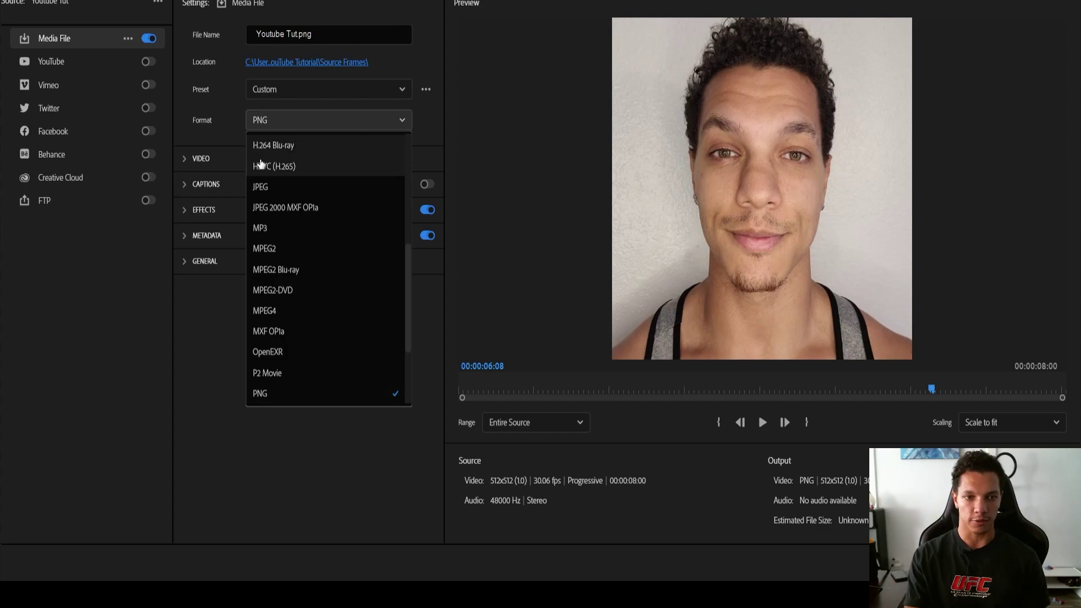
scroll(268, 363, down, 1)
scroll(268, 362, down, 1)
click(268, 373)
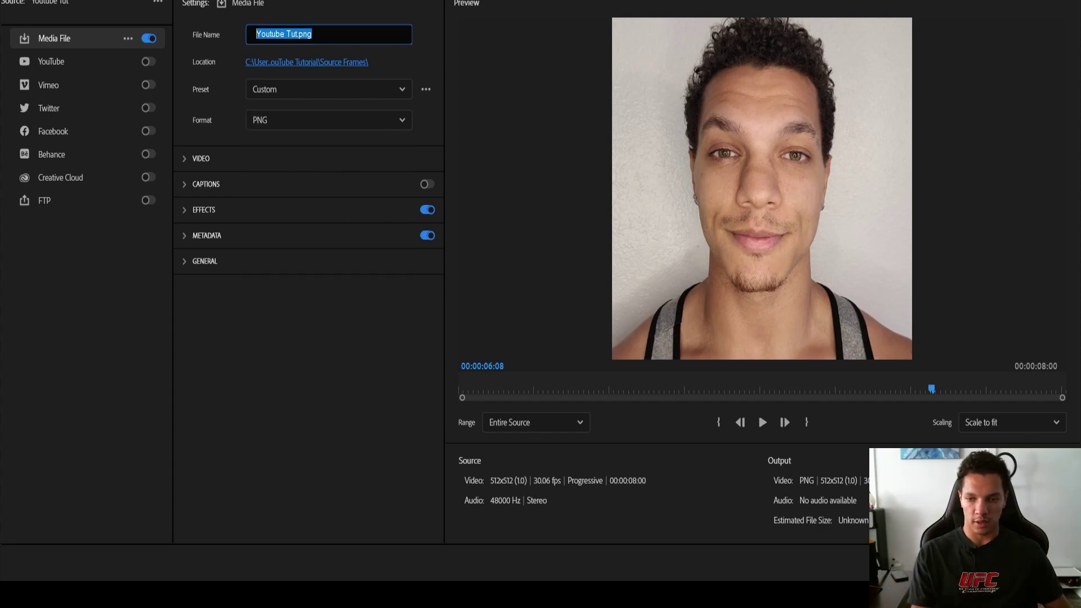
text(T)
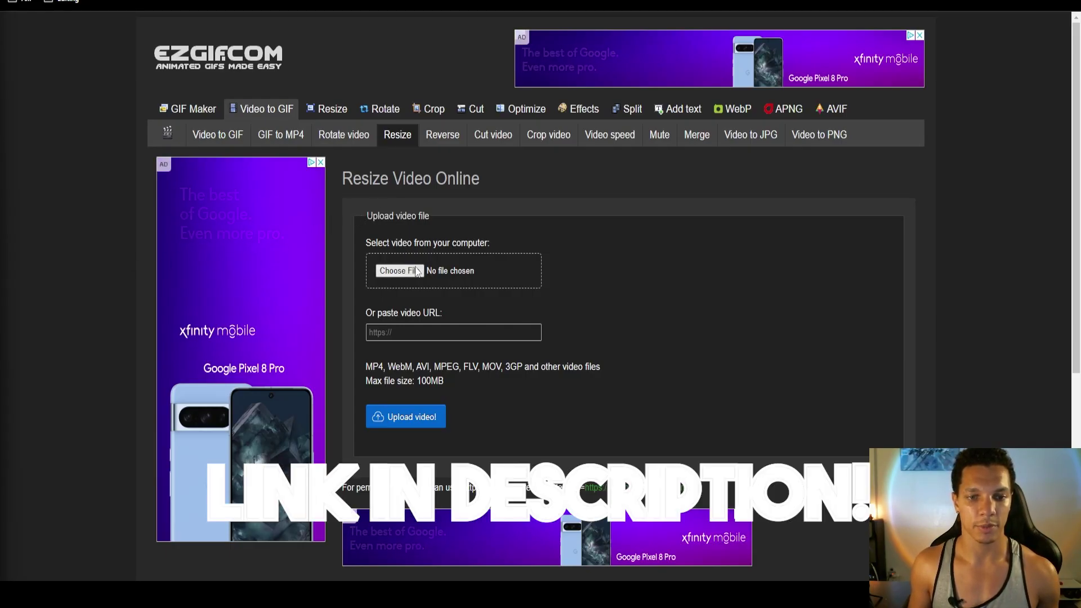
Step: Choose Source Video.mp4 as the upload file on ezgif's Resize Video page
click(400, 271)
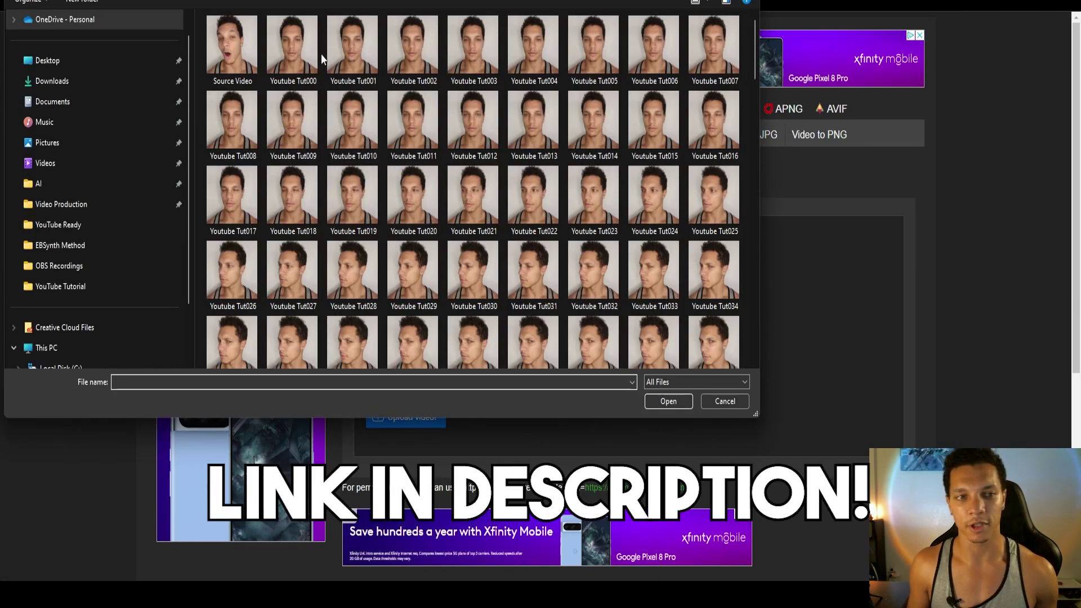
click(232, 49)
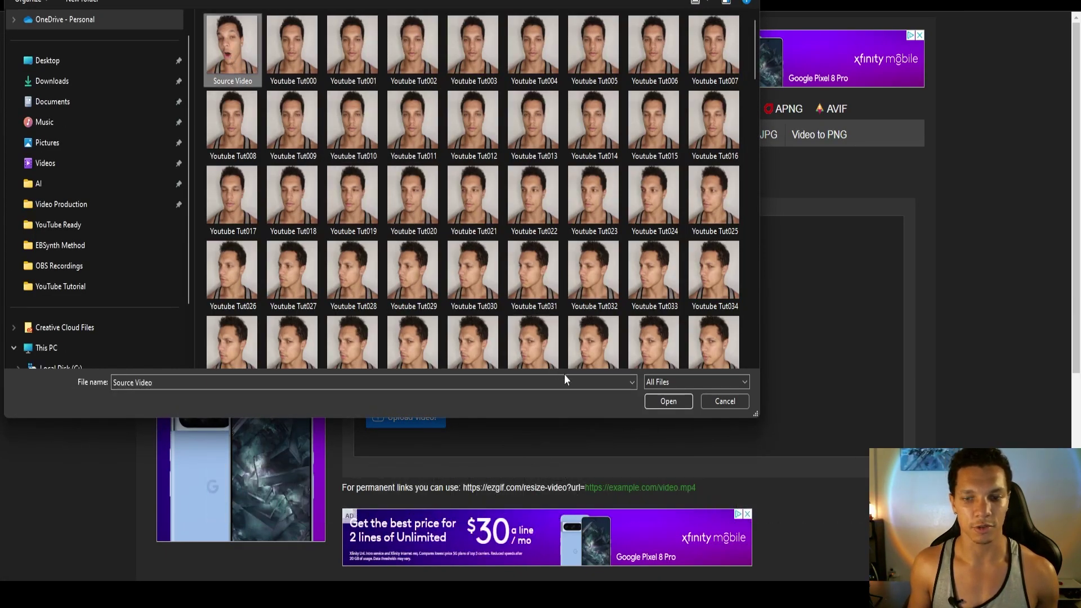
click(653, 403)
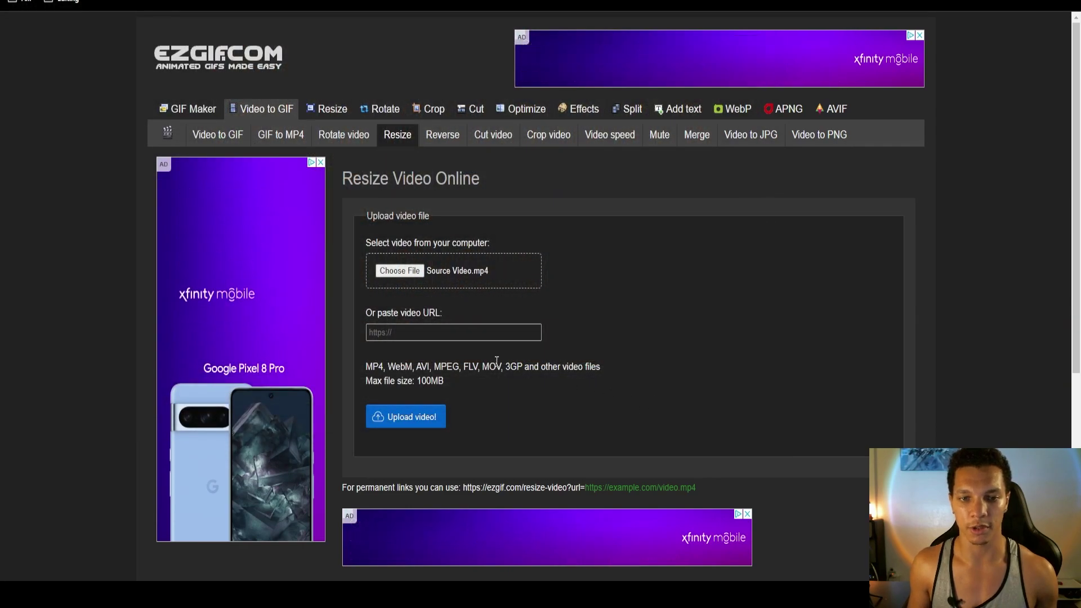
scroll(585, 389, down, 6)
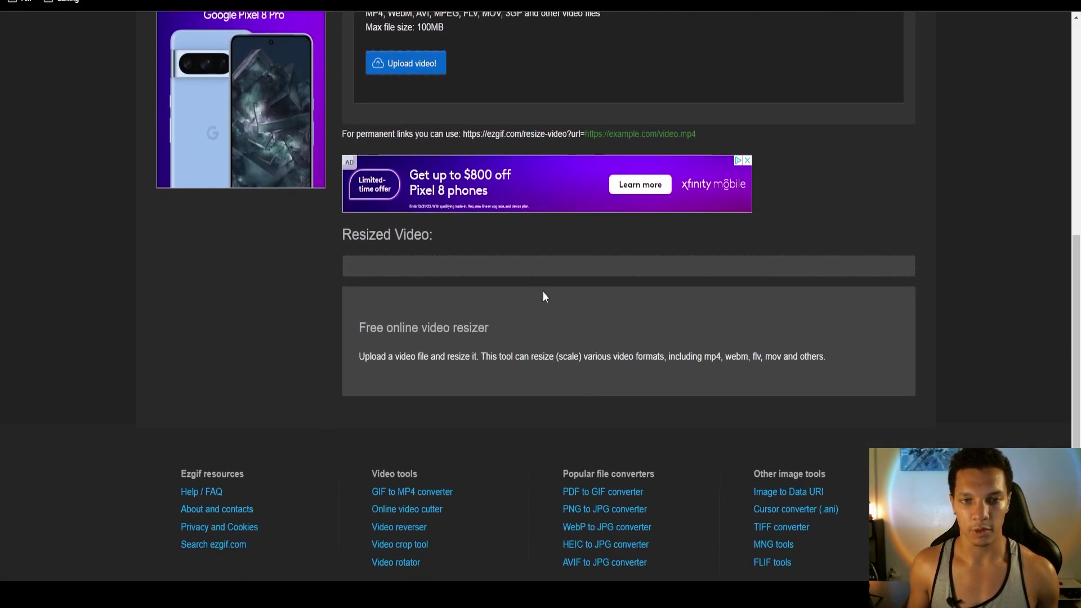
scroll(542, 298, up, 5)
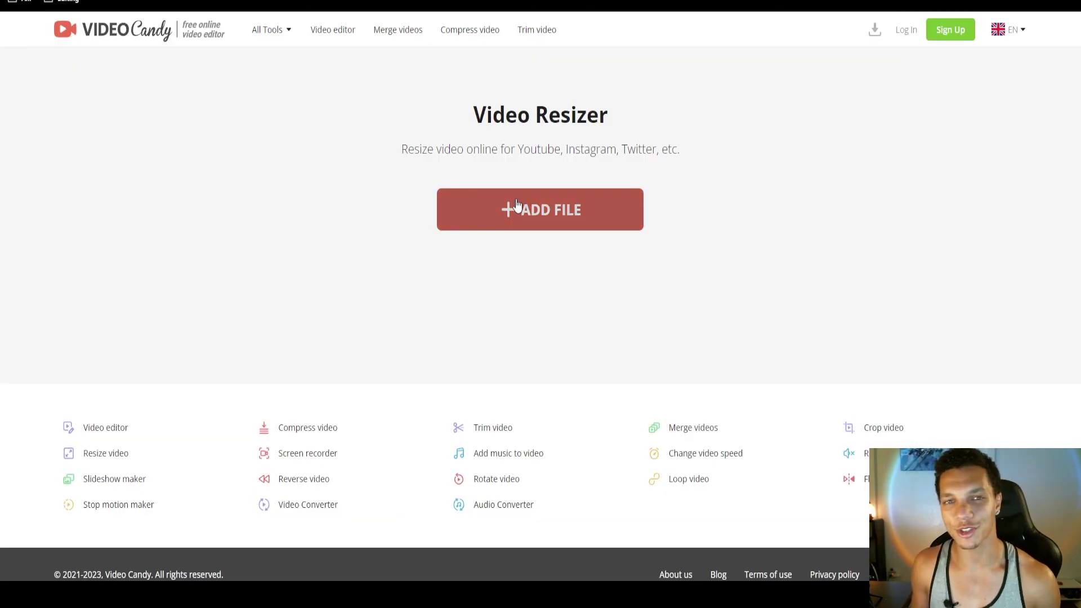
Step: Load Source Video into Video Candy, enter 512 for width and height, and start resizing
click(517, 206)
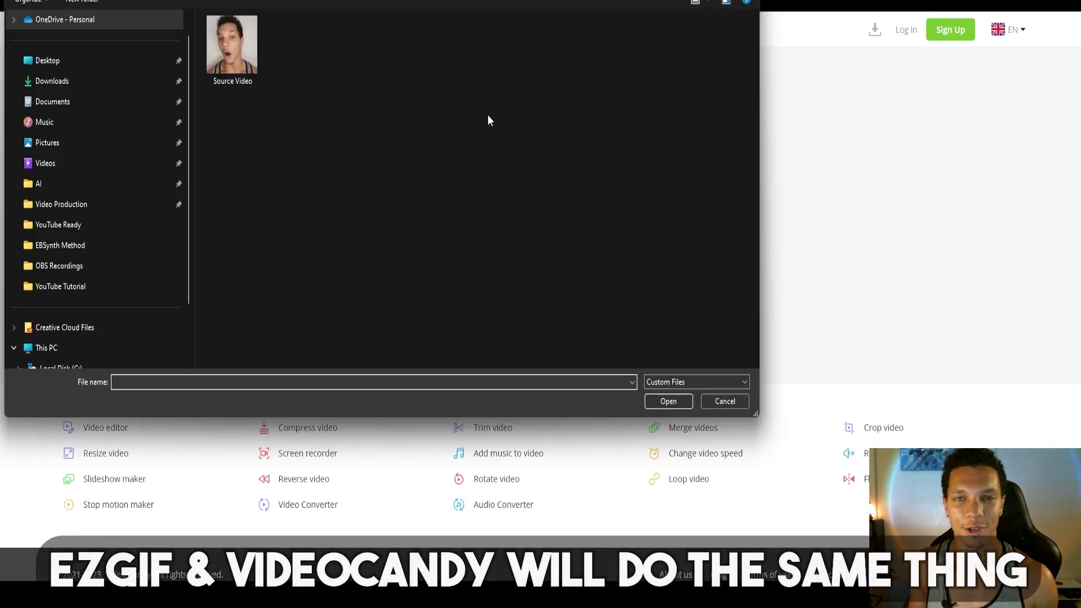
click(233, 45)
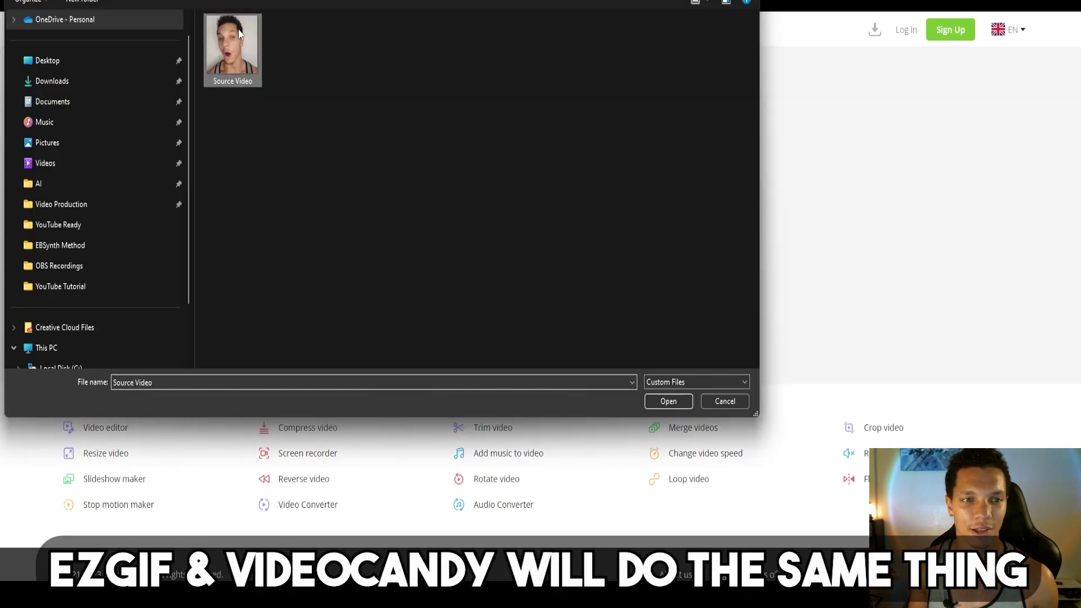
click(676, 401)
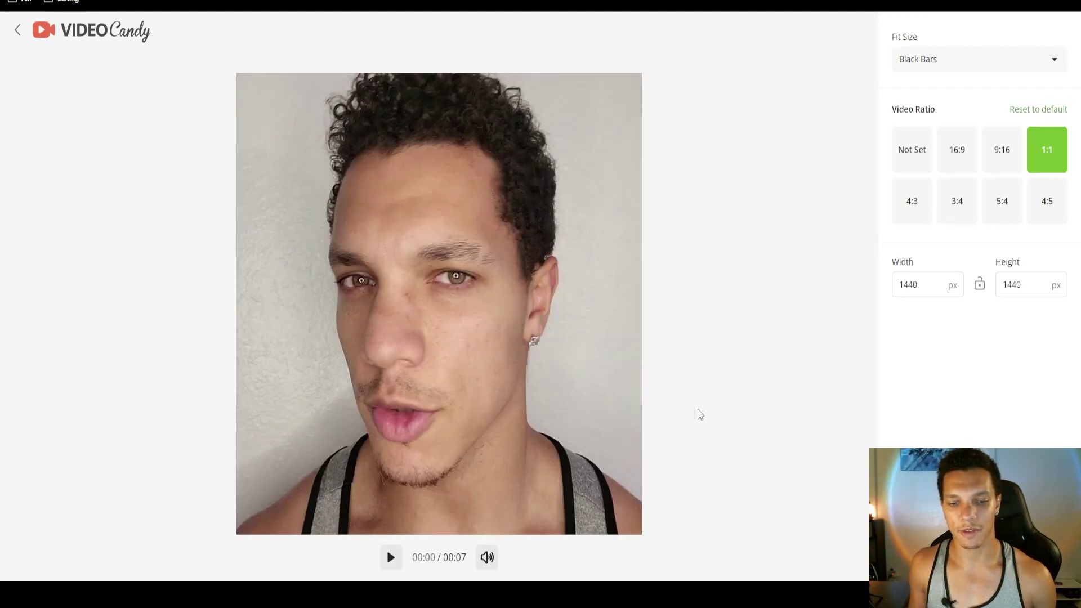
double_click(909, 285)
text(512)
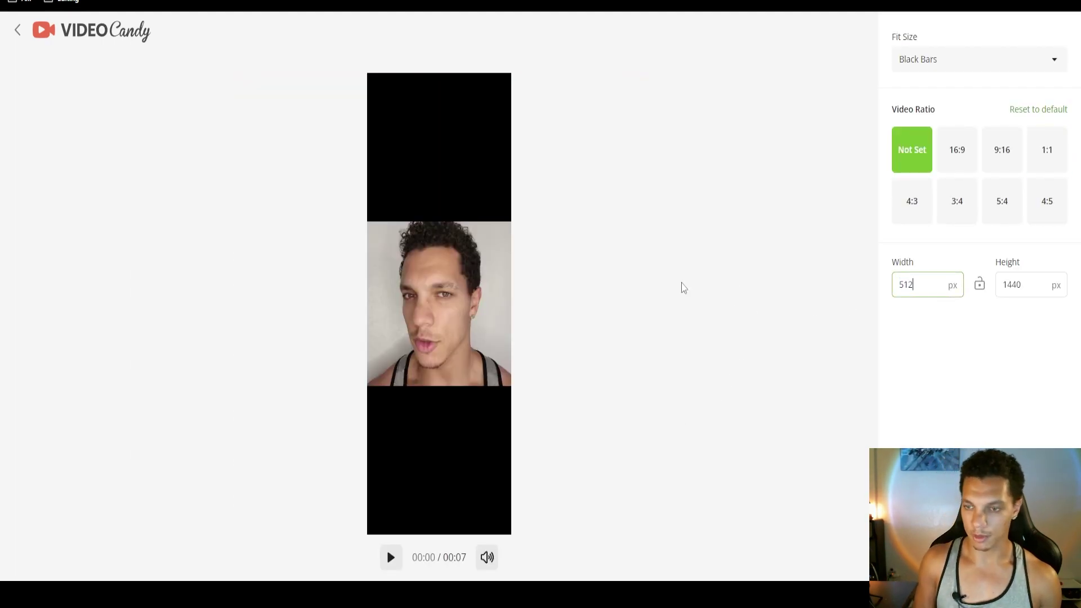
key(Tab)
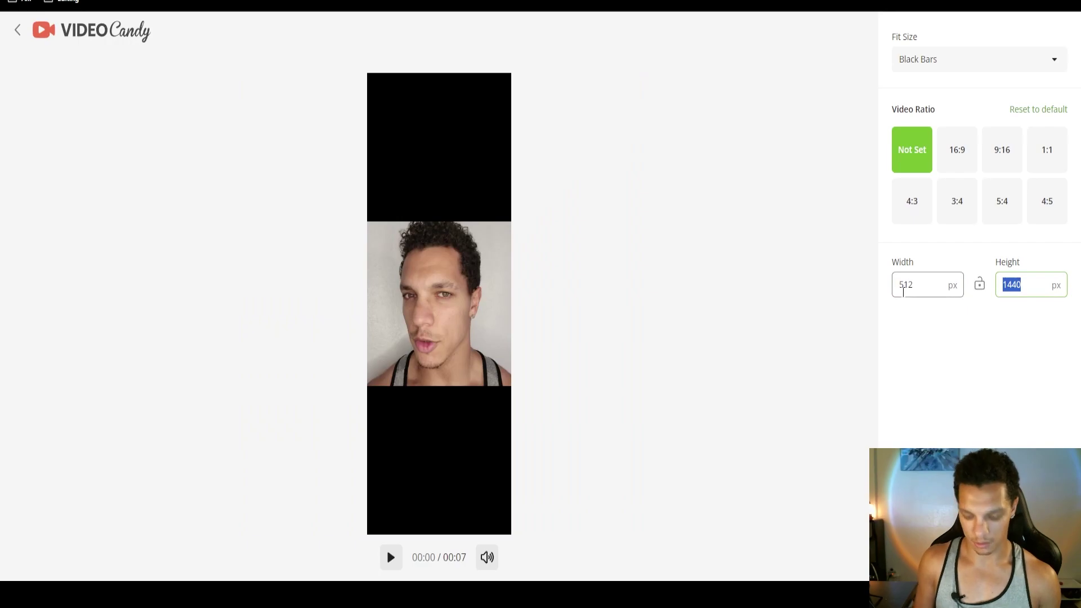
text(512)
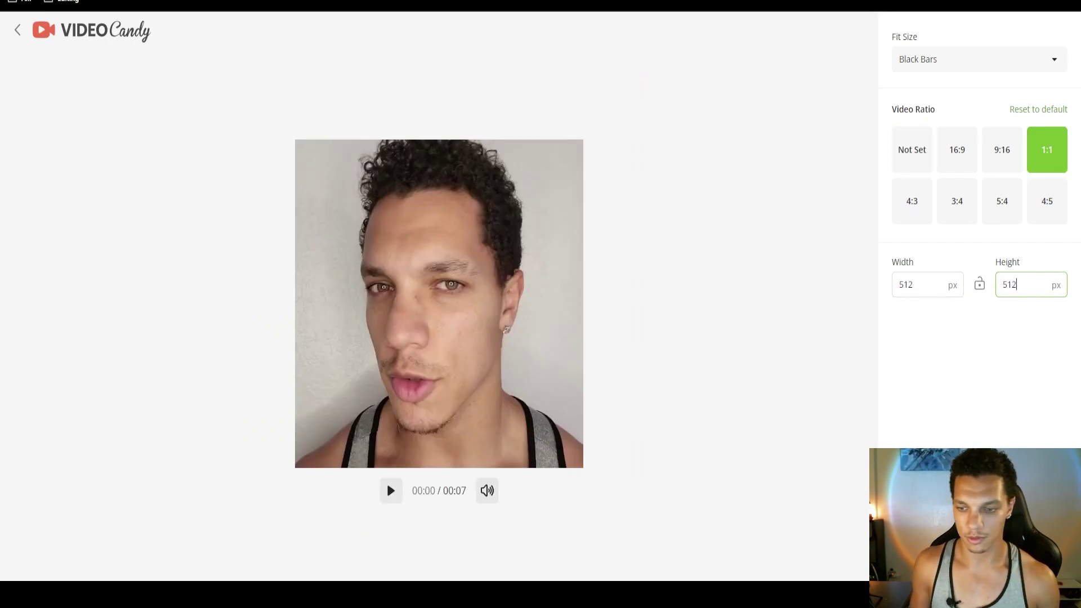
click(977, 417)
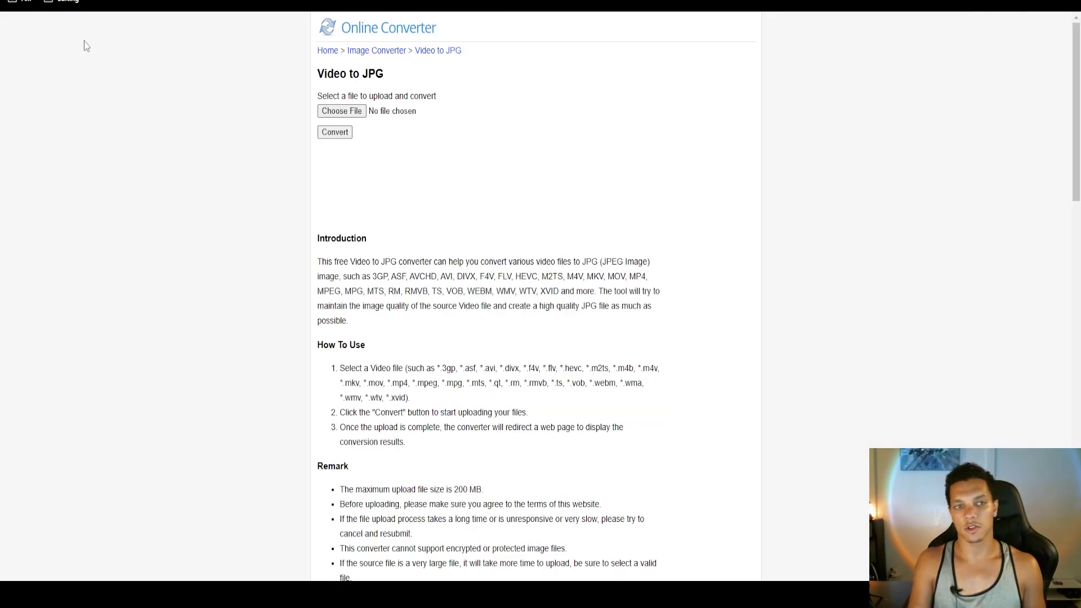
Step: Convert Source Video from the YouTube Tutorial folder into JPG frames and browse the extracted images
click(342, 112)
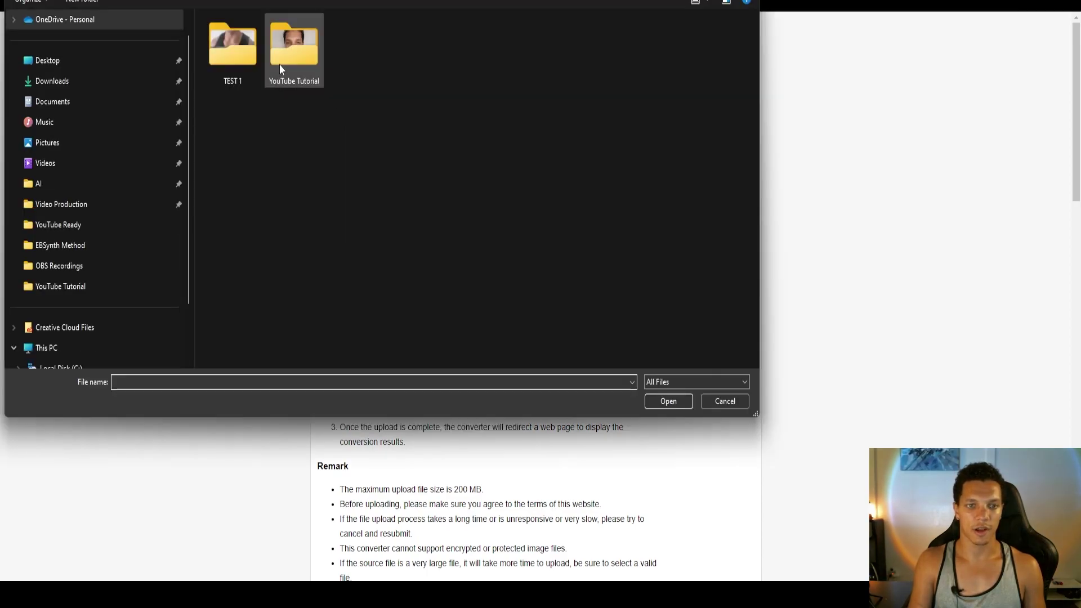
double_click(293, 48)
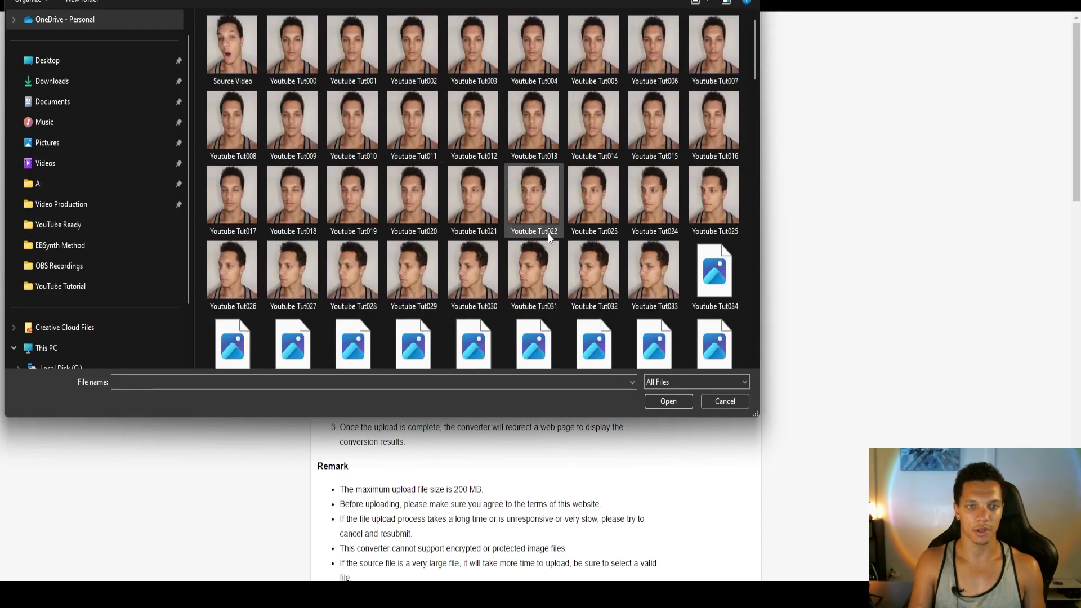
double_click(232, 45)
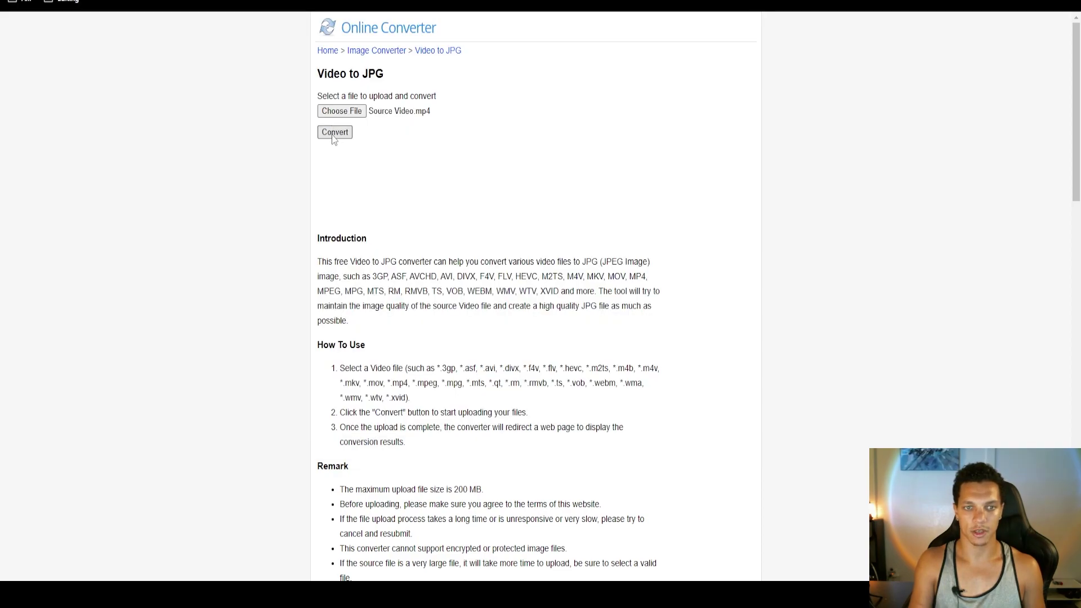
click(334, 133)
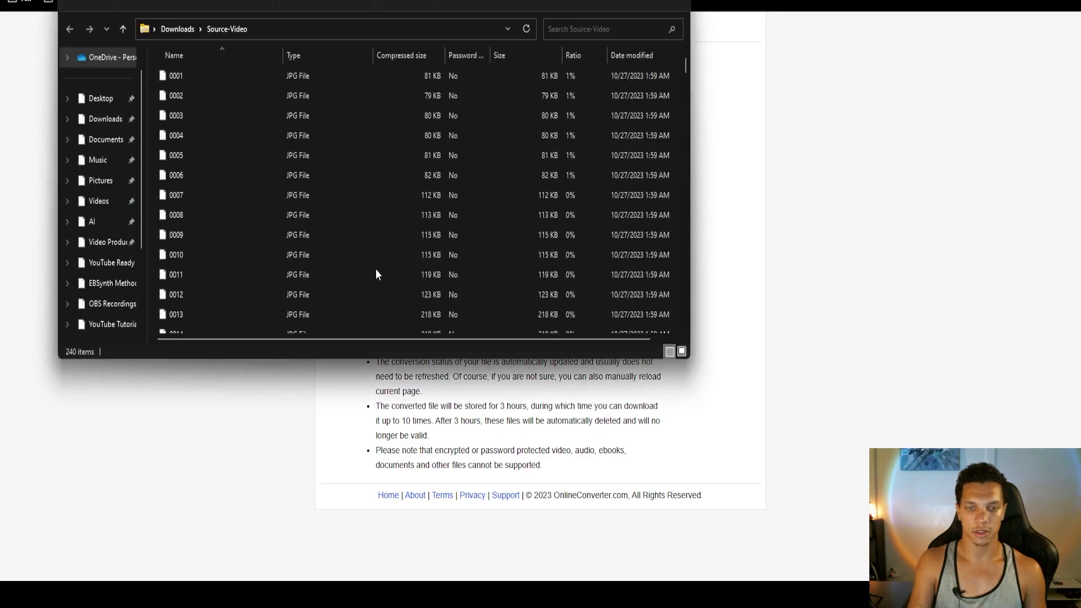
scroll(261, 99, down, 10)
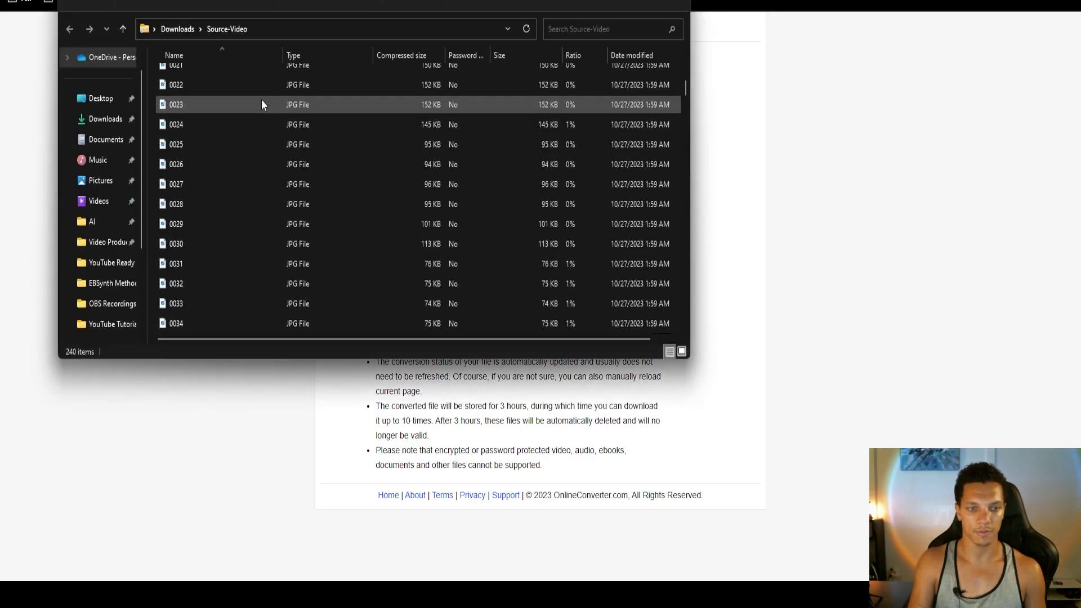
drag(685, 93, 704, 339)
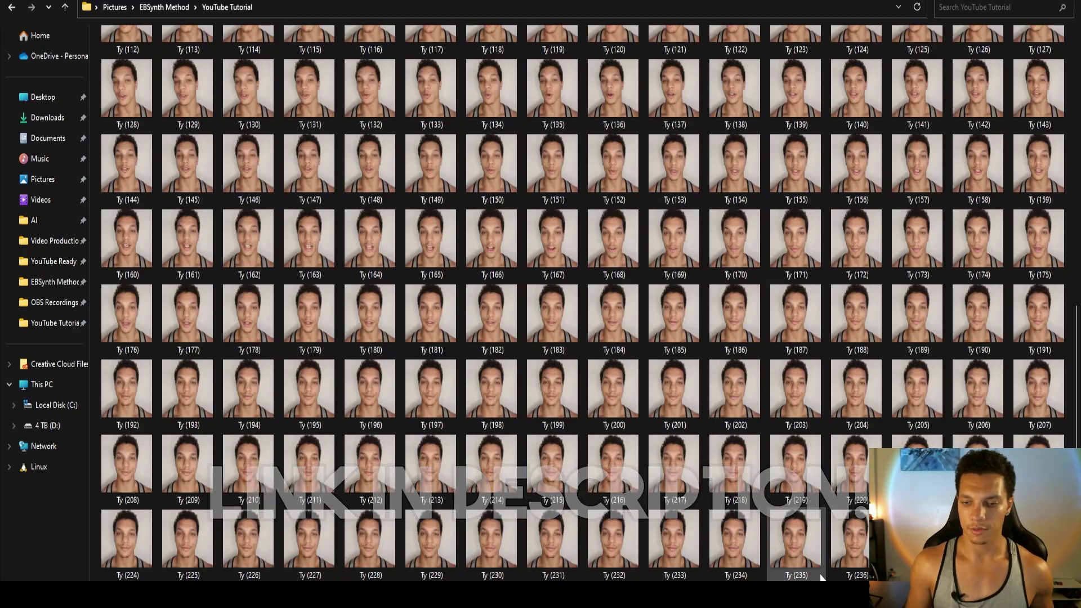
Step: Create a Source Frames folder and move all the Ty frame images into it
right_click(824, 578)
mouse_move(853, 485)
click(789, 377)
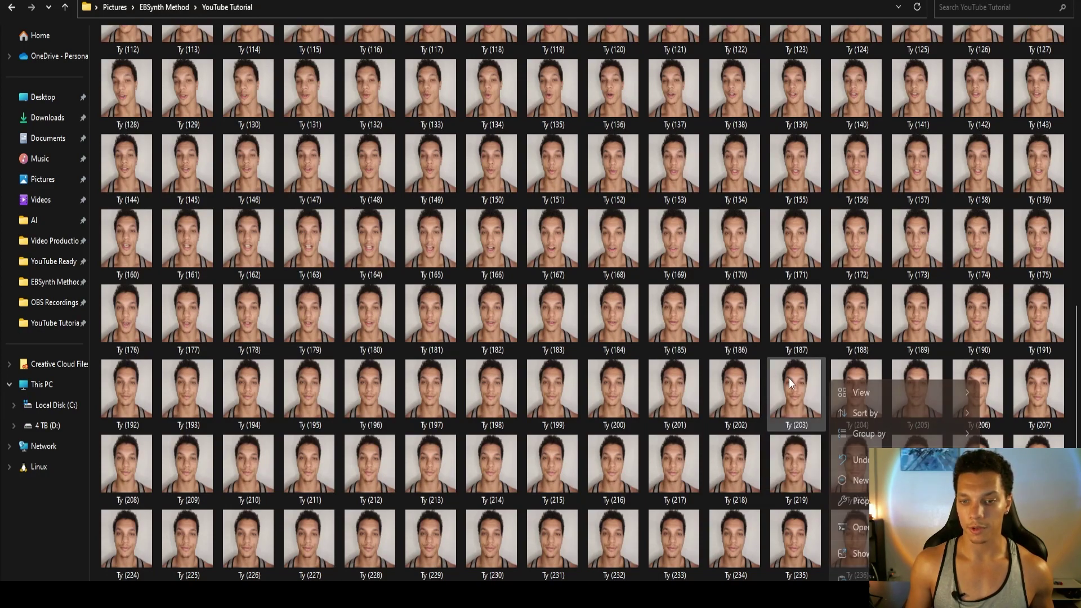
text(Source)
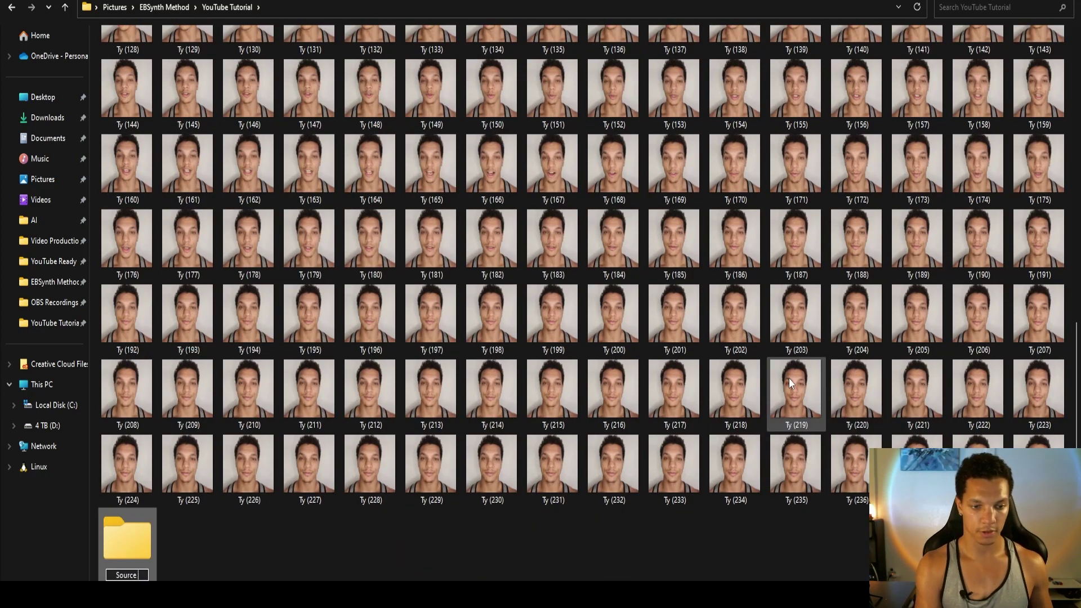
text( Frames)
key(Return)
scroll(788, 377, up, 3)
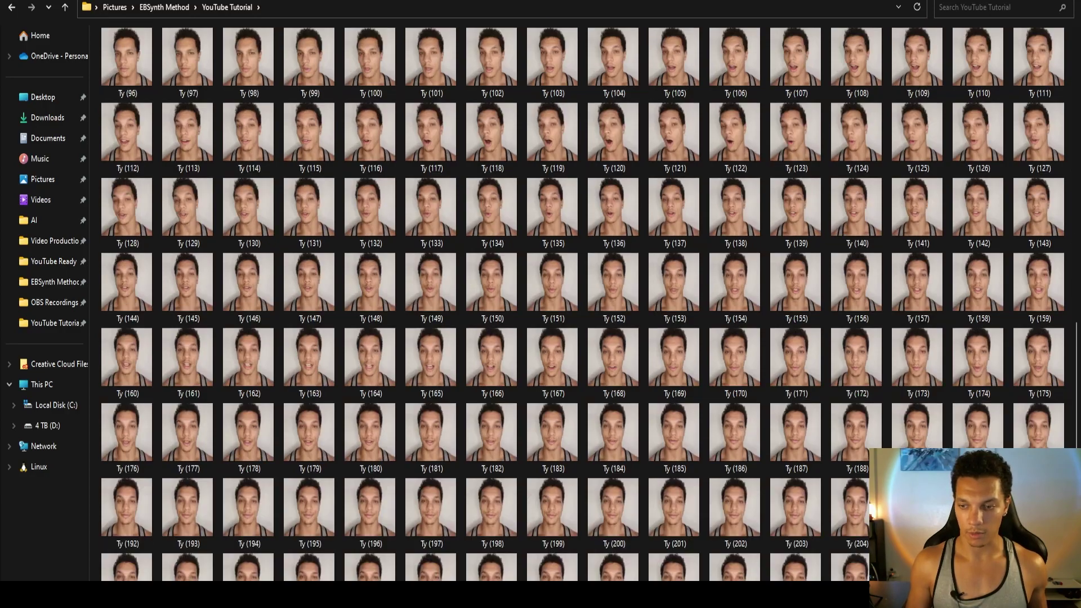
scroll(239, 130, up, 10)
click(187, 56)
key(shift+End)
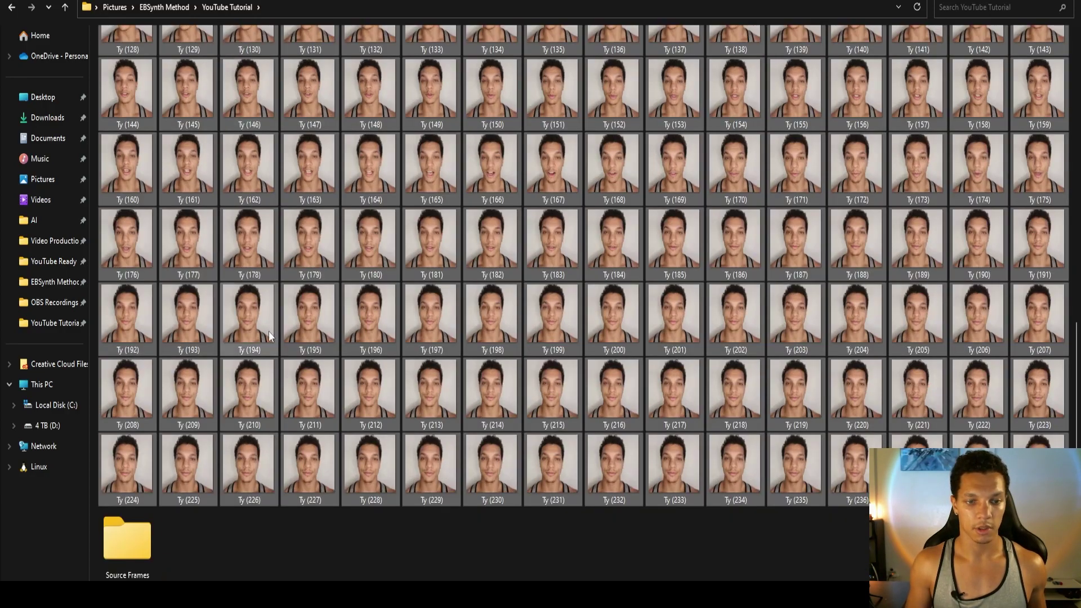
drag(268, 337, 127, 538)
Step: Add a second new folder named Key Frames beside it
right_click(248, 62)
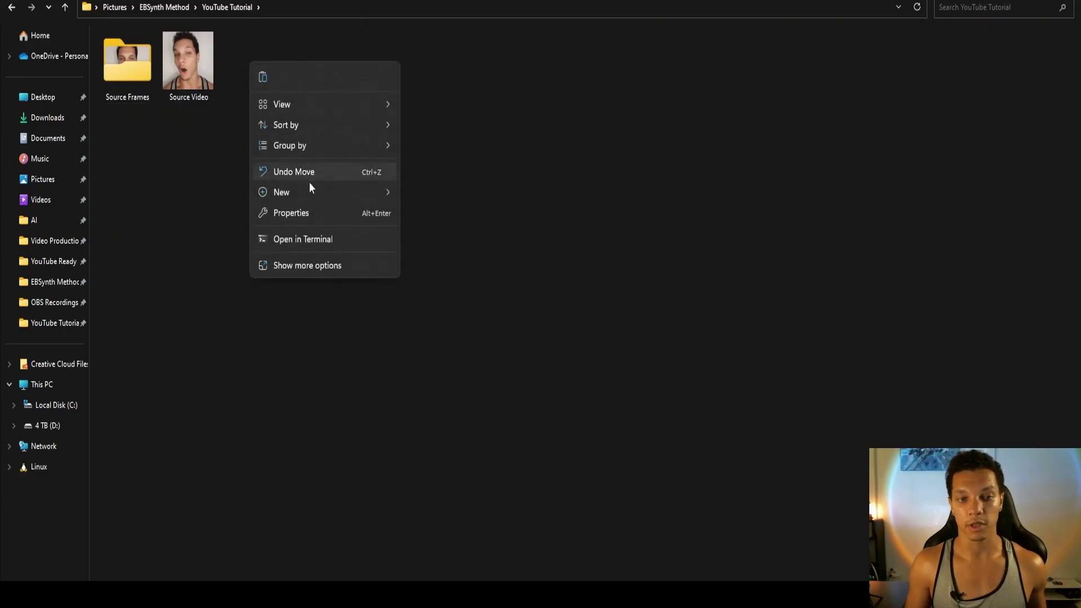
mouse_move(279, 197)
click(437, 194)
text(Key)
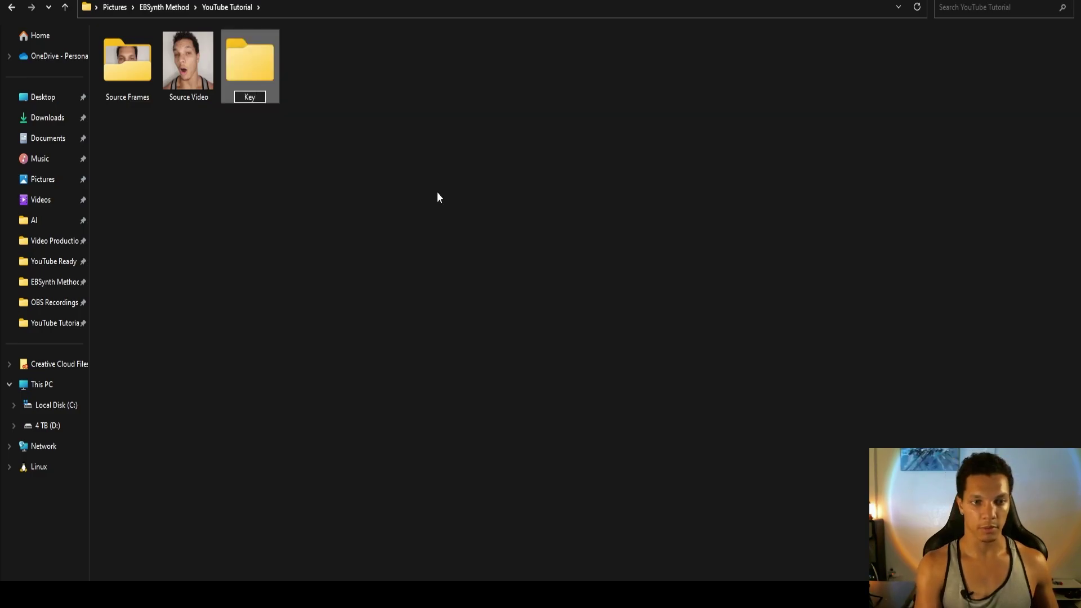
text( Frames)
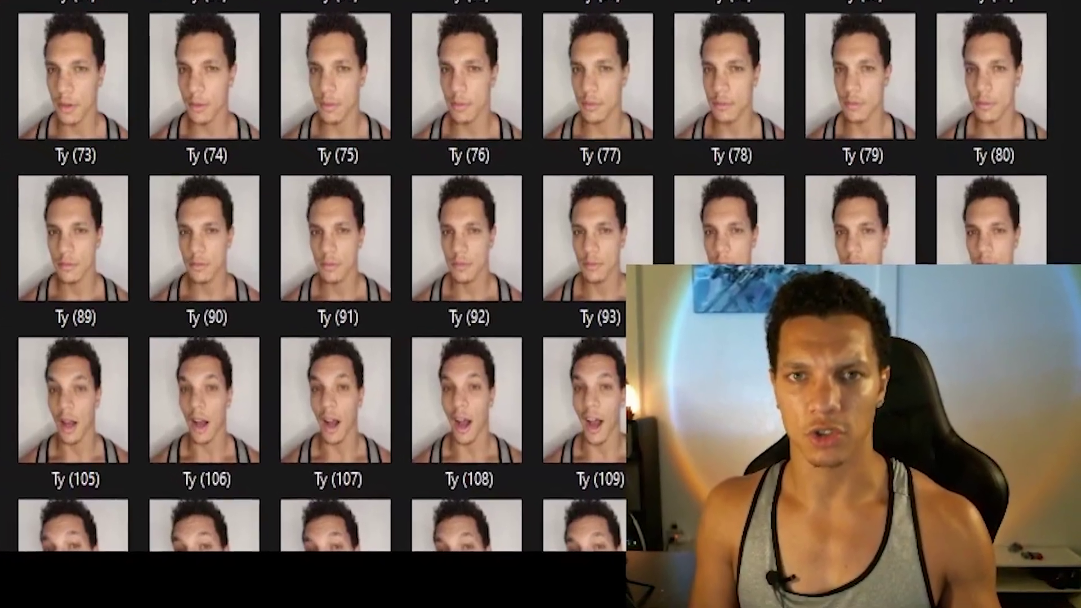
Step: Select key frames Ty (1), Ty (30), Ty (46) and Ty (70), continuing through the later frames
click(126, 61)
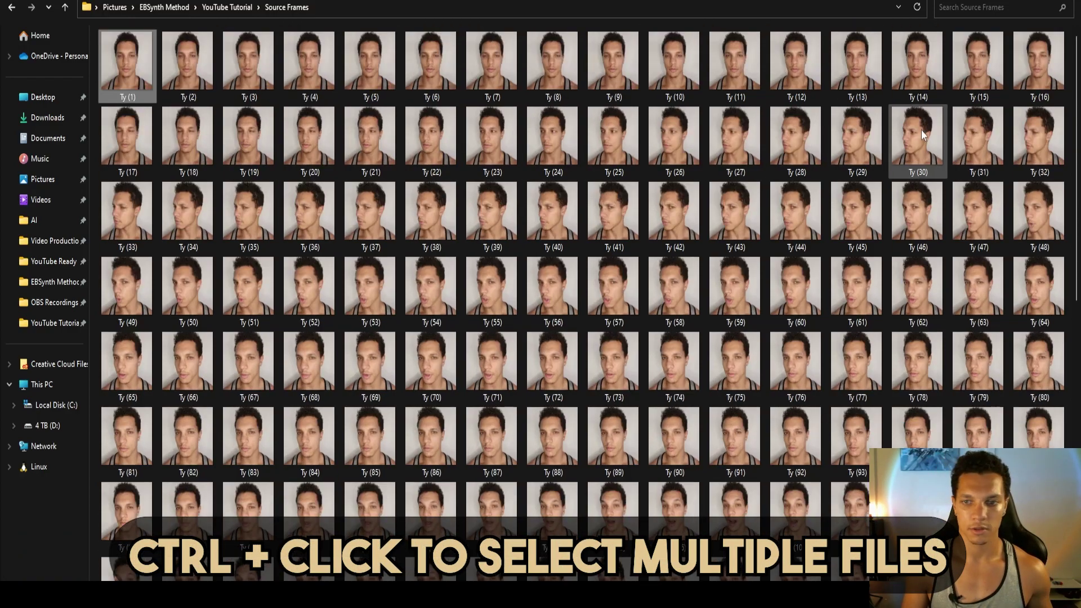
ctrl+click(908, 138)
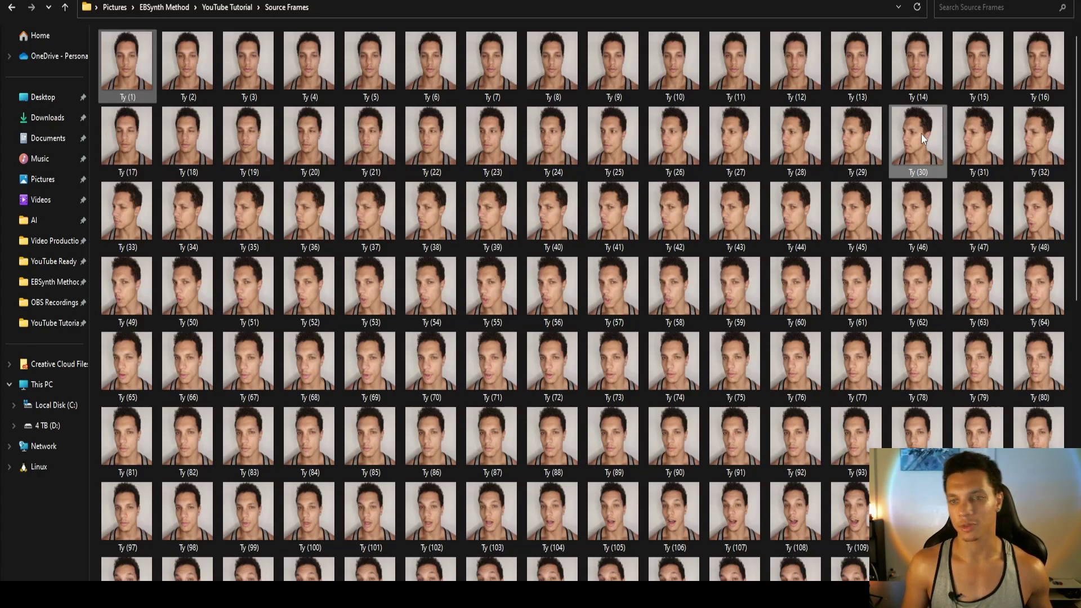
ctrl+click(916, 221)
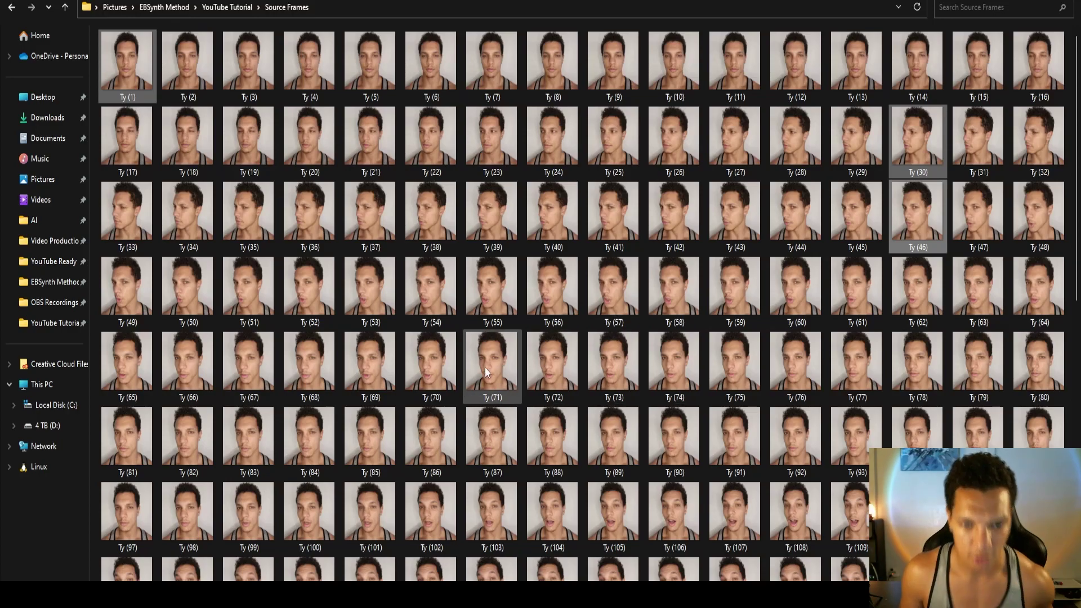
ctrl+click(430, 360)
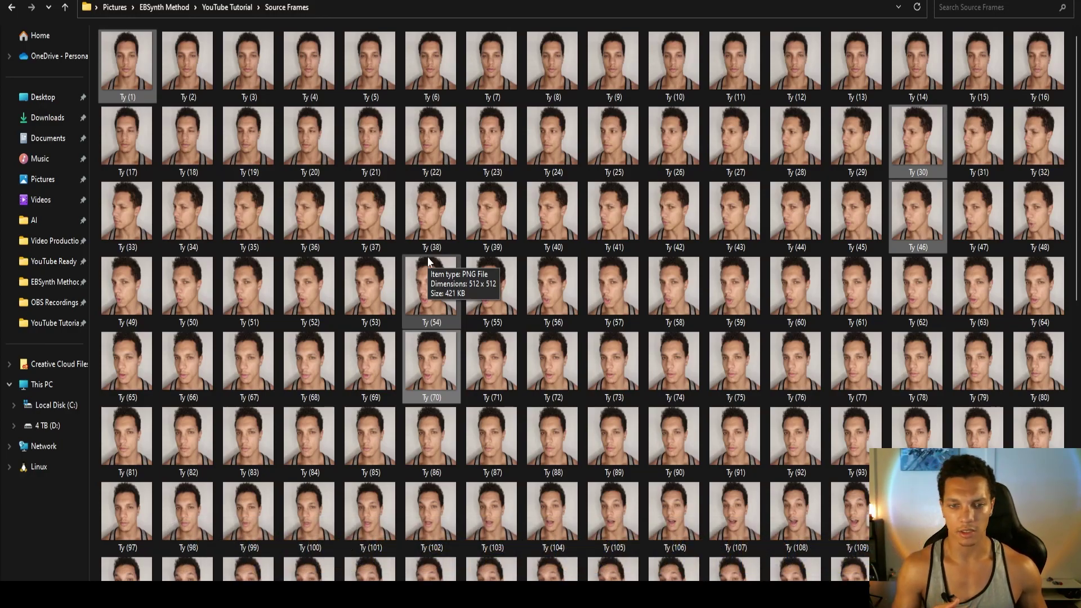
scroll(439, 265, down, 8)
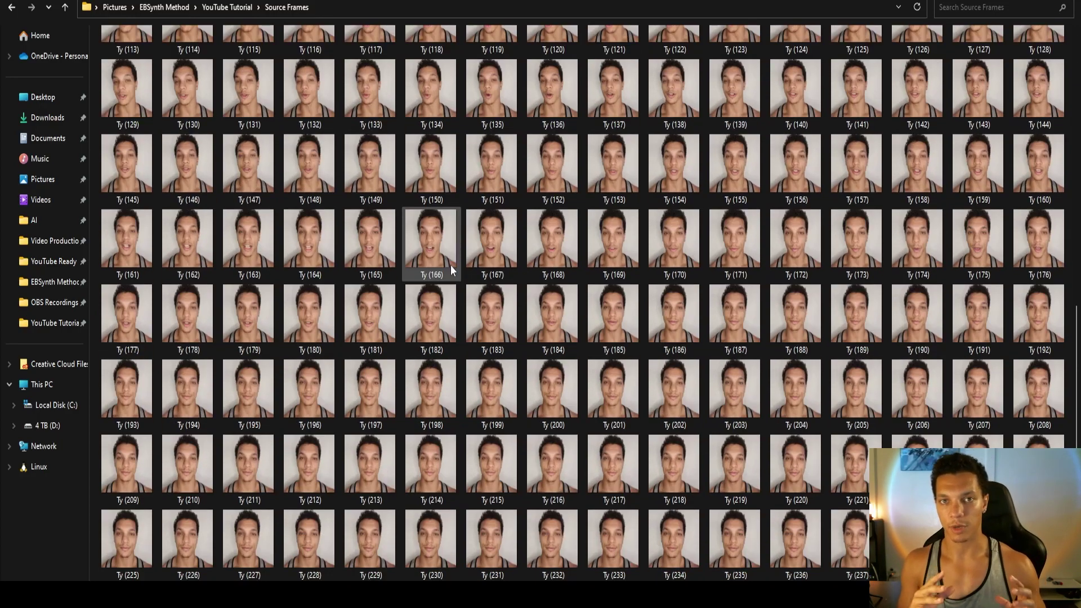
scroll(599, 231, up, 8)
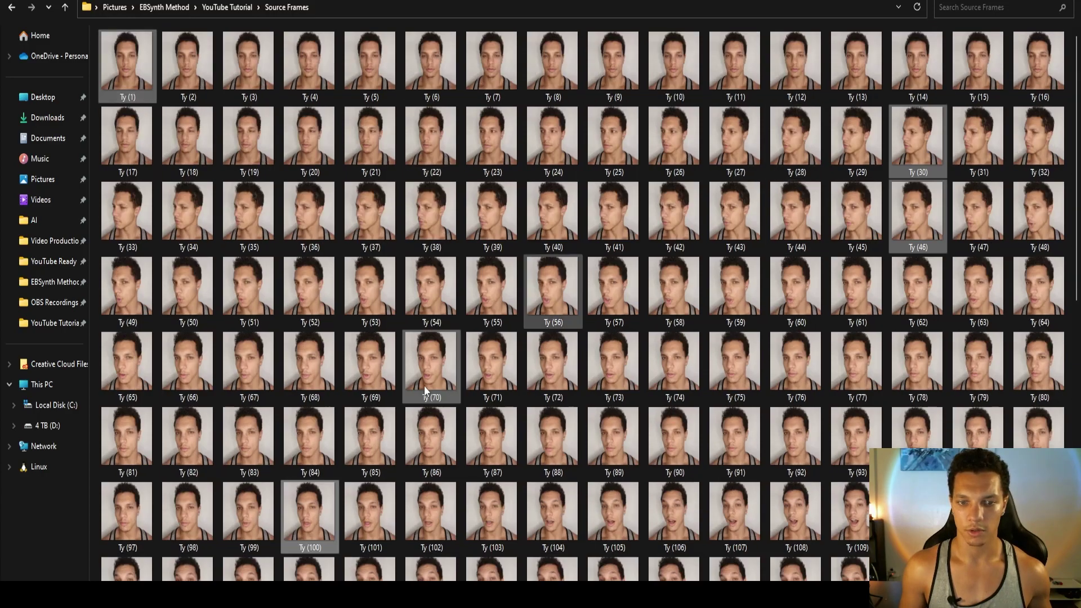
scroll(417, 387, down, 3)
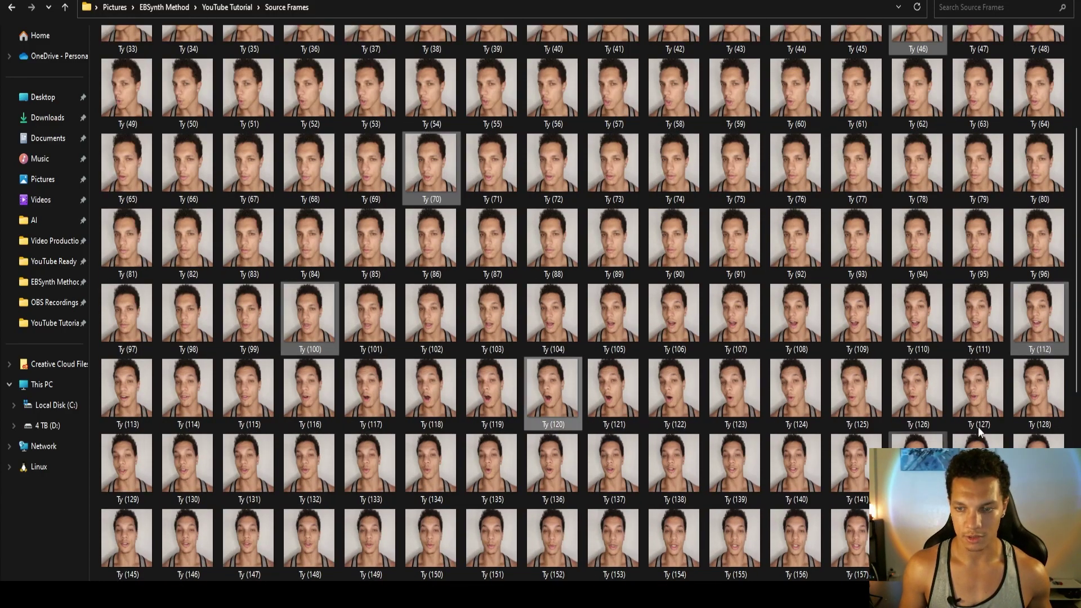
scroll(1007, 338, down, 5)
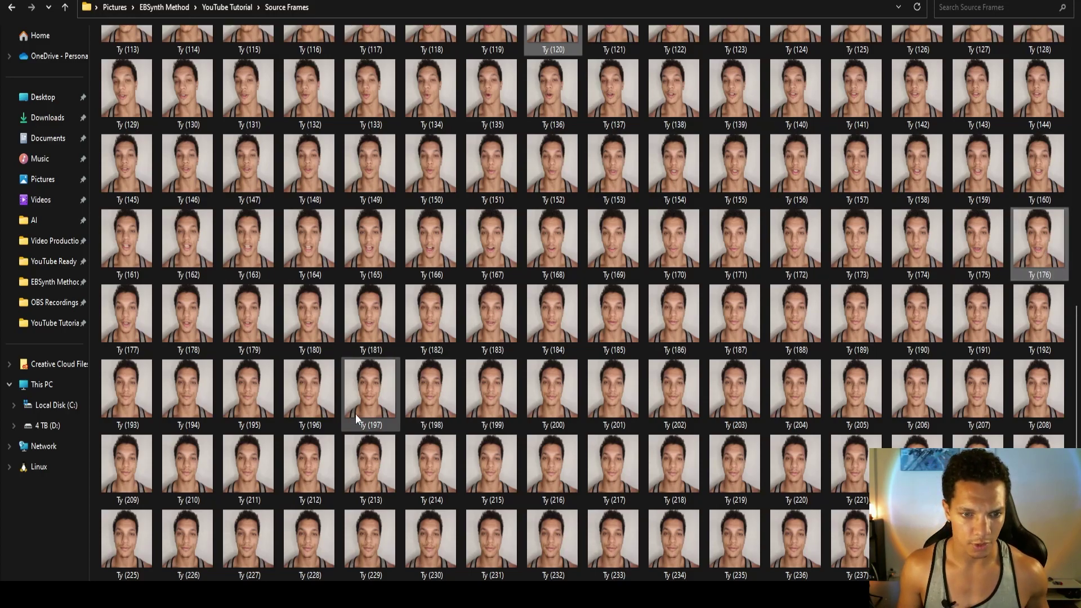
scroll(244, 456, up, 8)
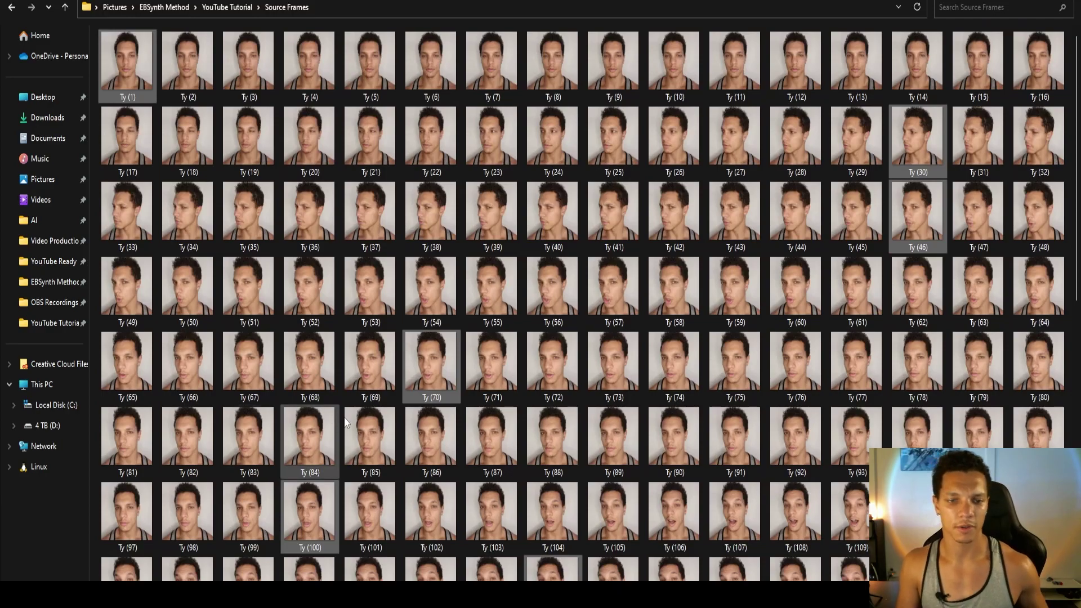
mouse_move(428, 321)
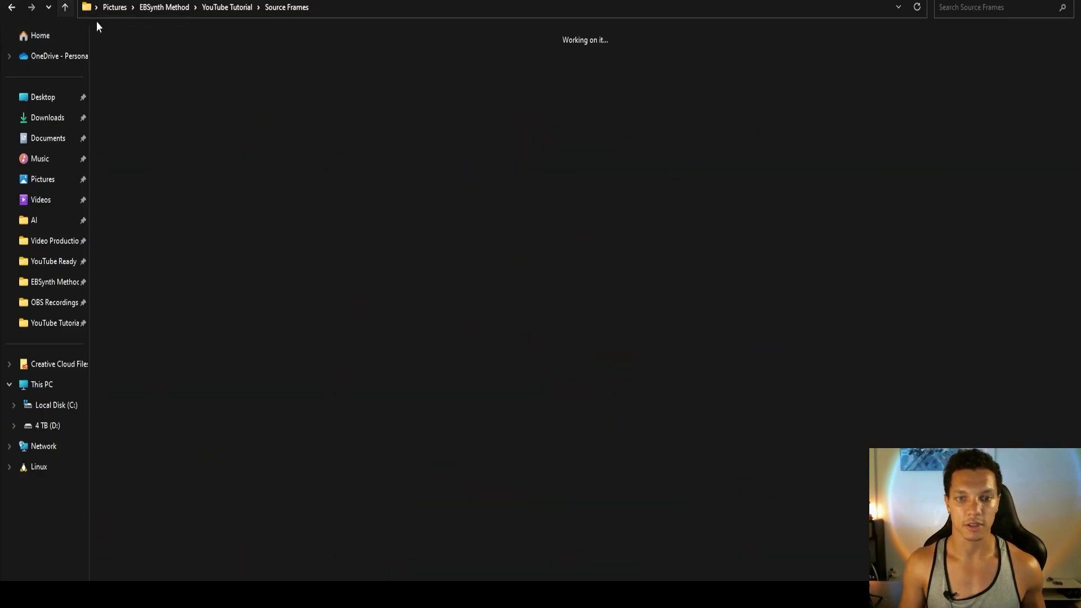
Step: Paste the chosen frames into Key Frames and delete Ty (211), leaving nine ending at Ty (239)
key(alt+Up)
double_click(126, 67)
right_click(367, 188)
click(381, 204)
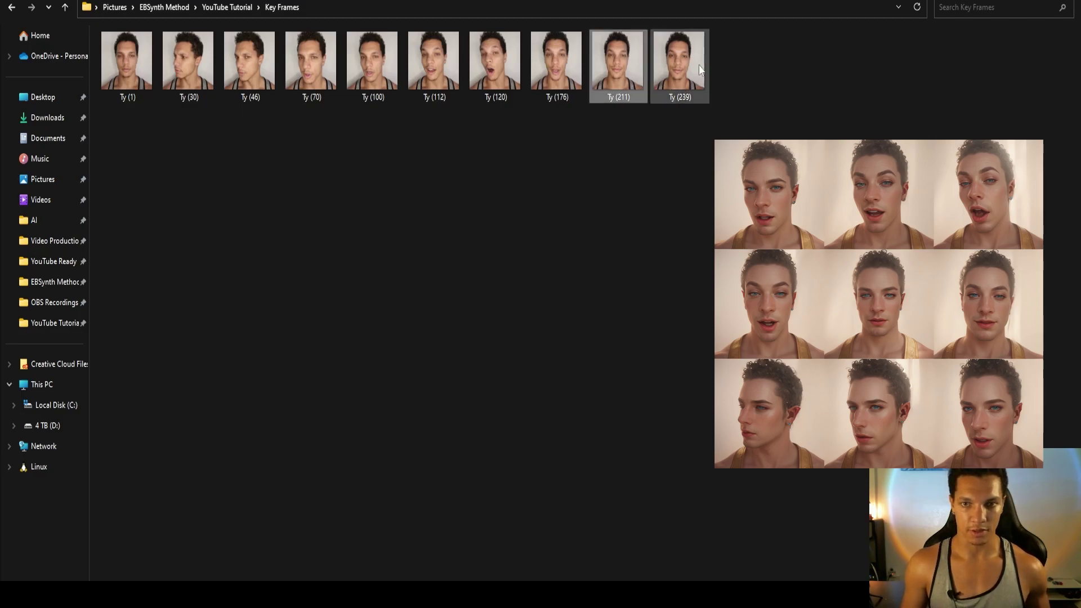
key(Delete)
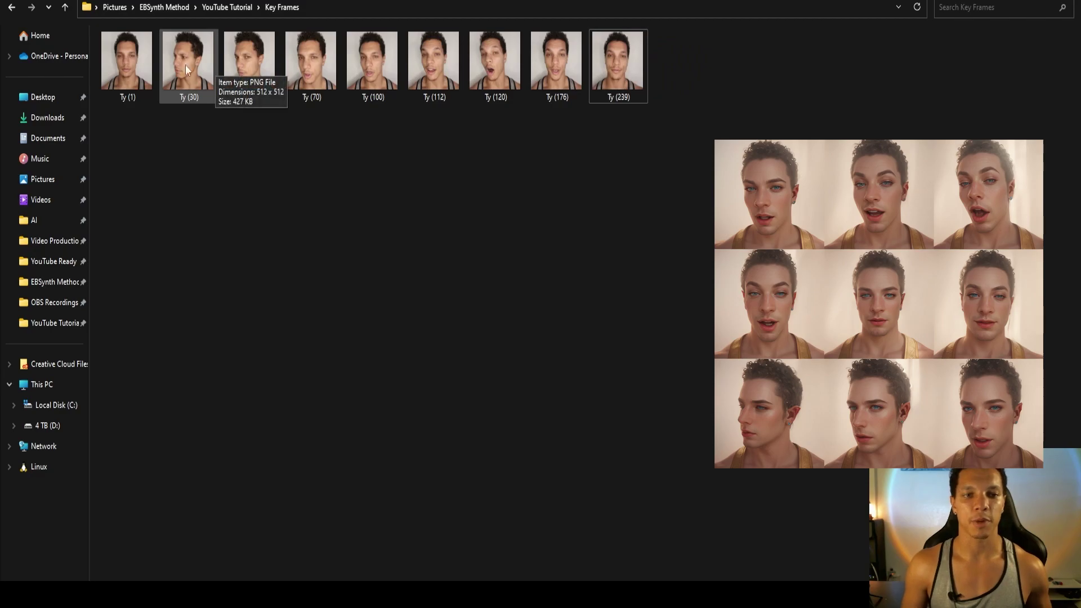
drag(149, 26, 400, 195)
Step: Drop the nine key frames onto TexturePacker and save the PNG sheet as spritesheet (2) in YouTube Tutorial
click(350, 140)
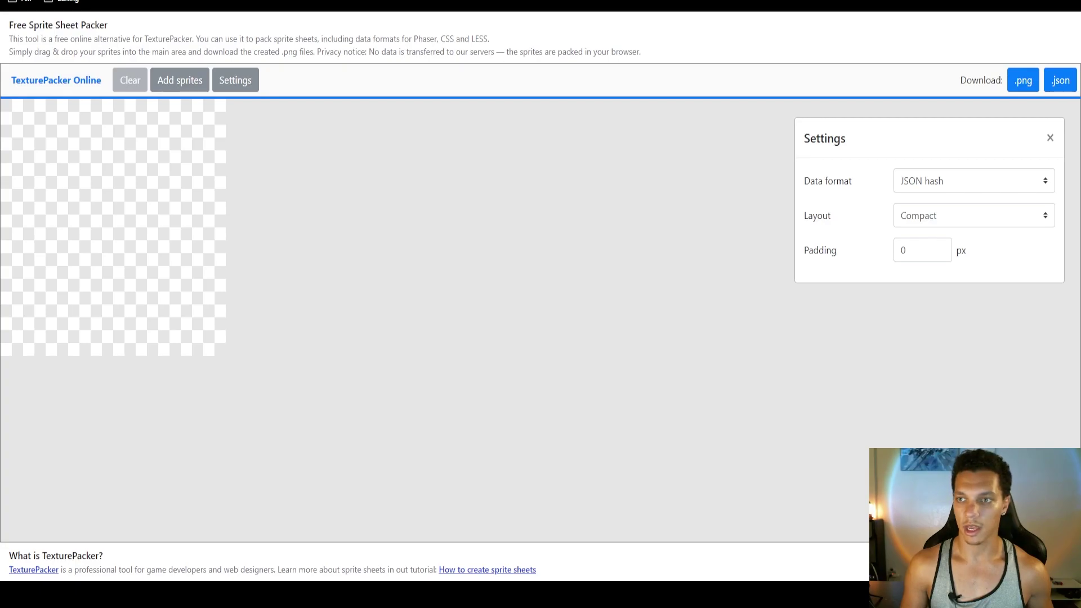
key(alt+Tab)
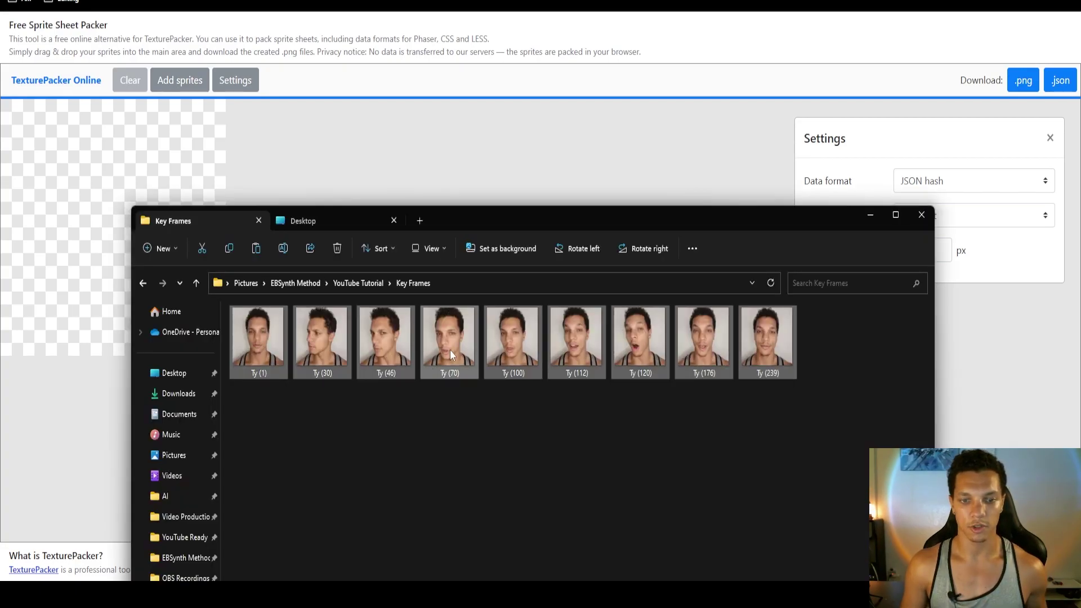
drag(120, 164, 129, 169)
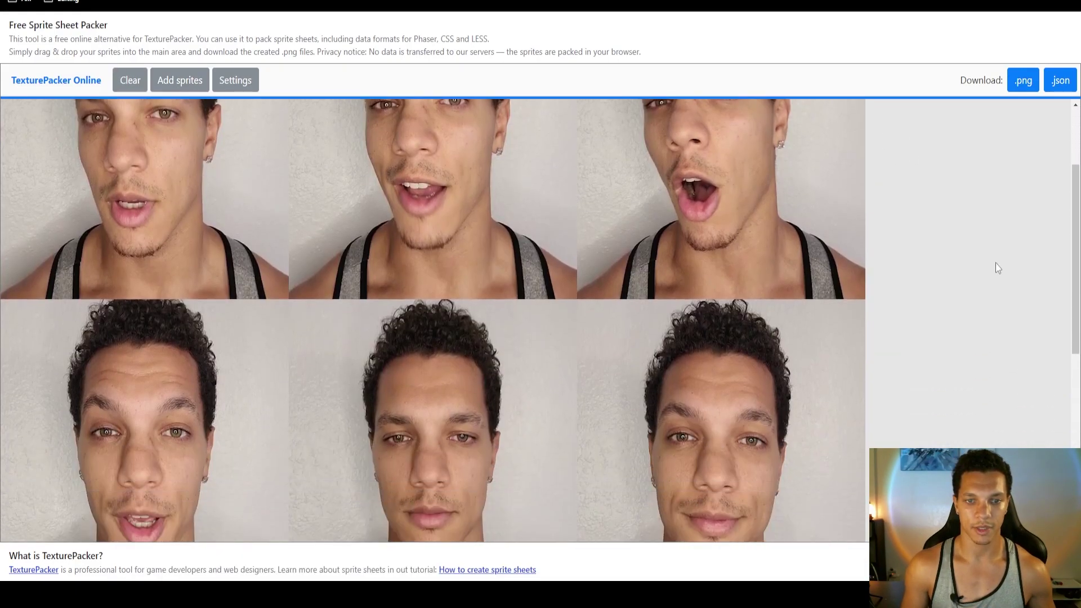
scroll(996, 262, down, 3)
scroll(995, 262, up, 3)
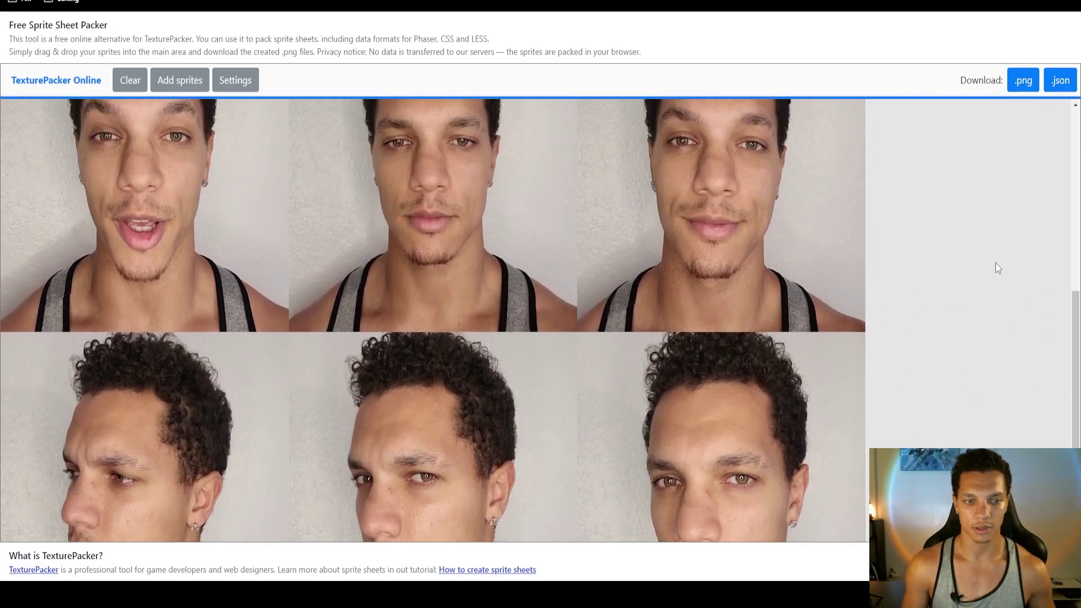
scroll(995, 262, up, 2)
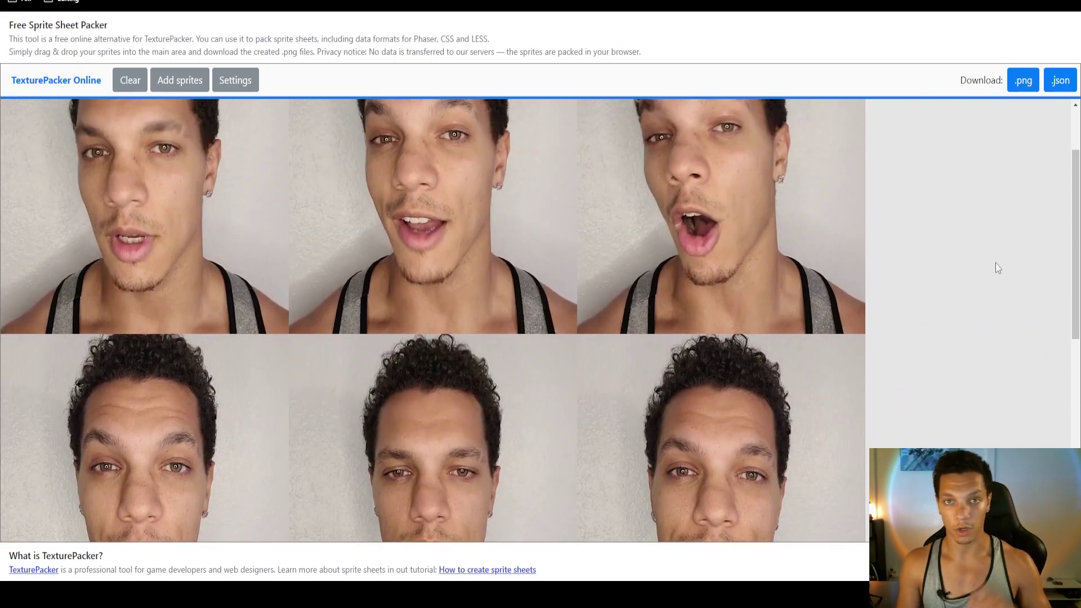
scroll(995, 263, up, 2)
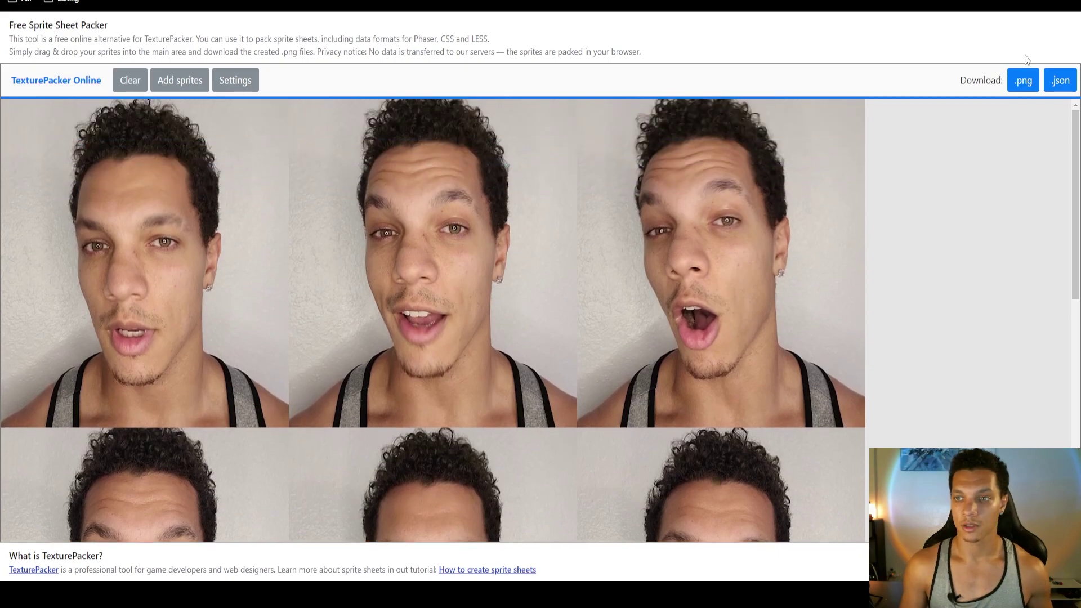
click(1022, 86)
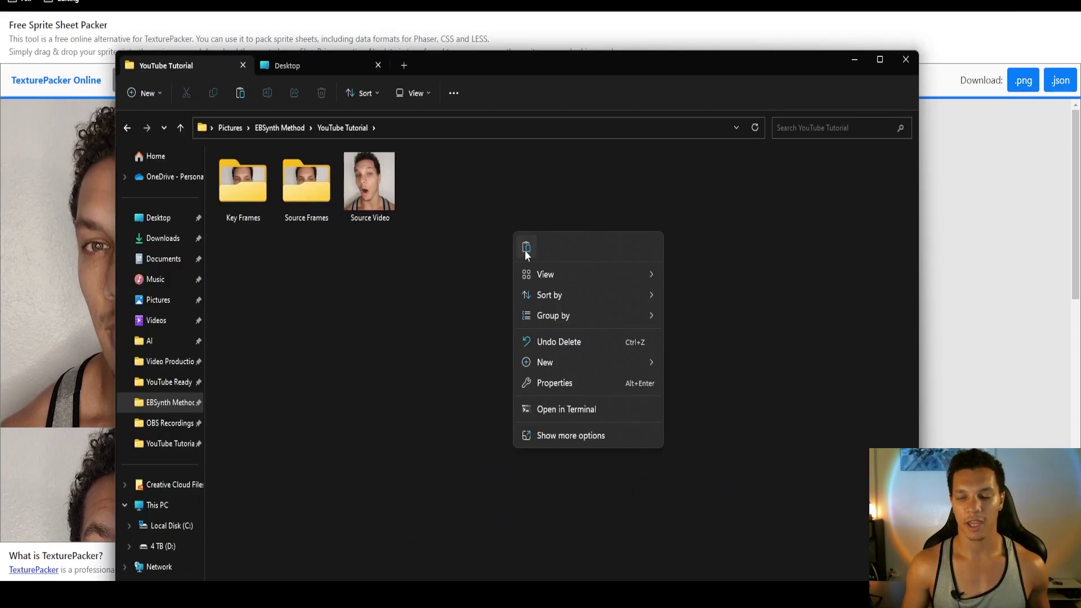
click(525, 247)
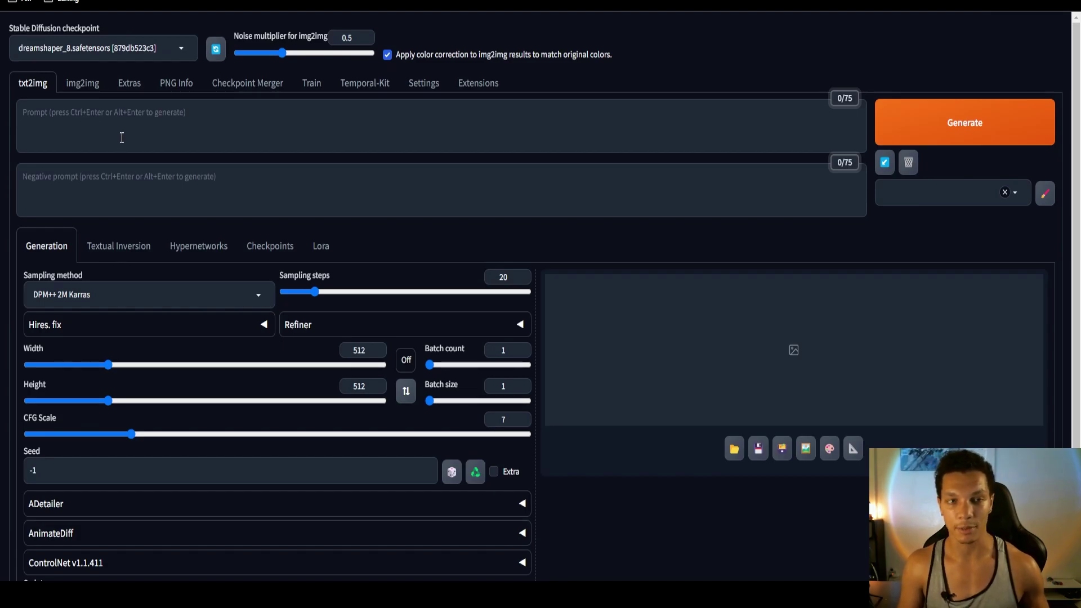
Step: Expand ControlNet and load spritesheet (2) as the Unit 0 control image
scroll(92, 492, down, 2)
click(90, 489)
scroll(111, 432, down, 1)
scroll(111, 432, down, 2)
click(277, 558)
drag(355, 47, 337, 450)
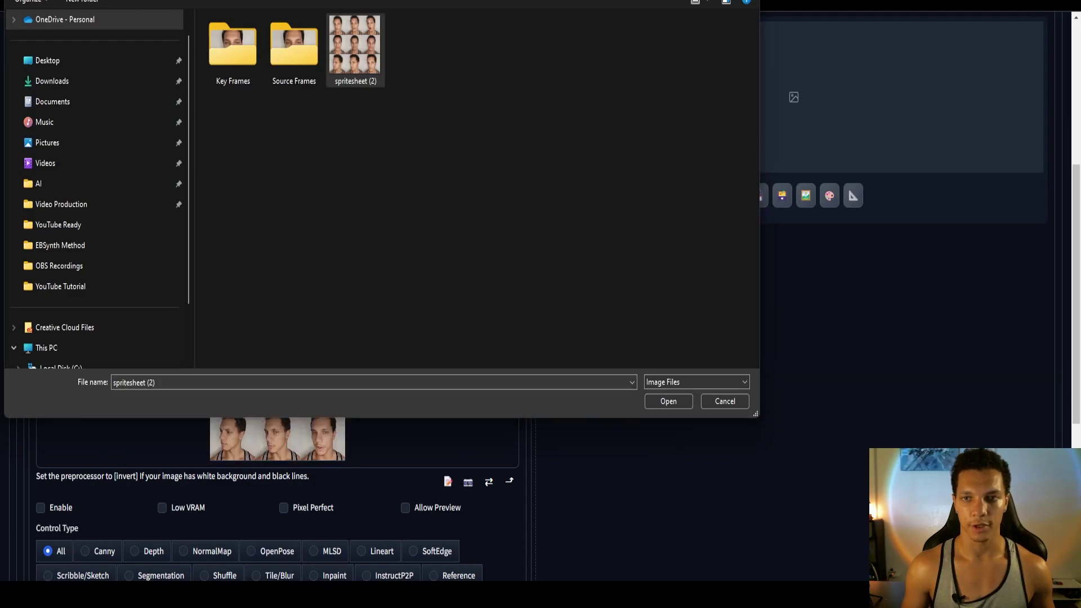
key(Escape)
Step: Enable Pixel Perfect and make Unit 0 a Lineart control with the lineart_realistic preprocessor
click(284, 508)
scroll(287, 499, down, 3)
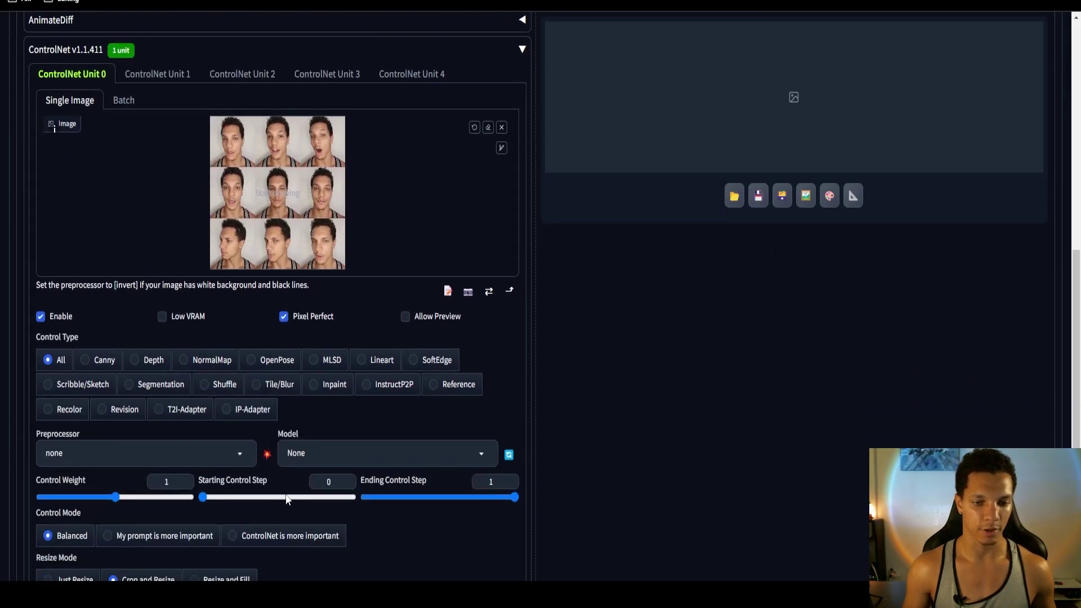
click(376, 360)
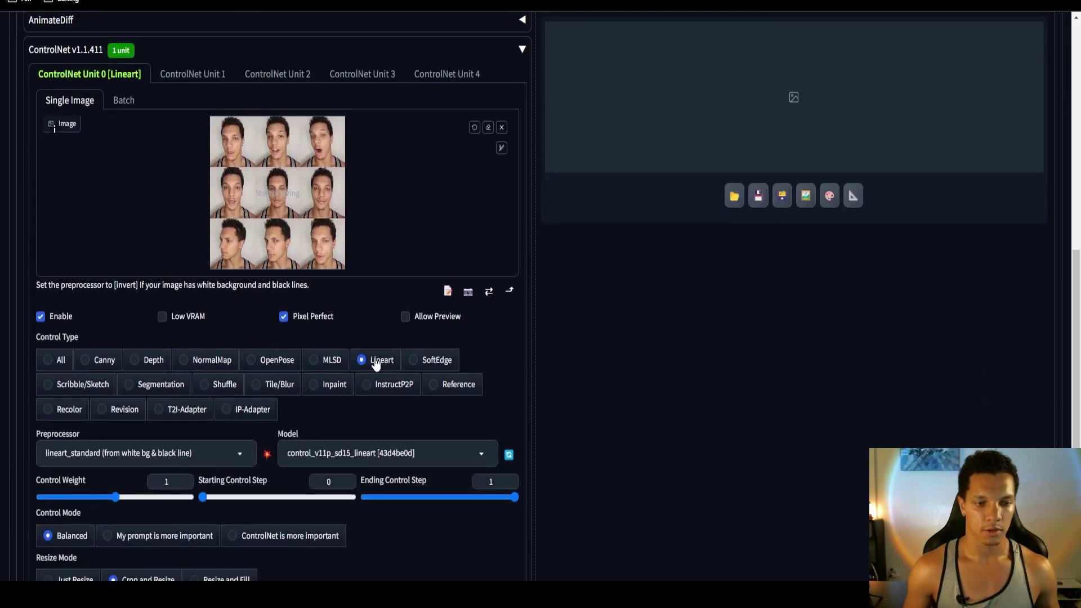
click(206, 445)
click(73, 406)
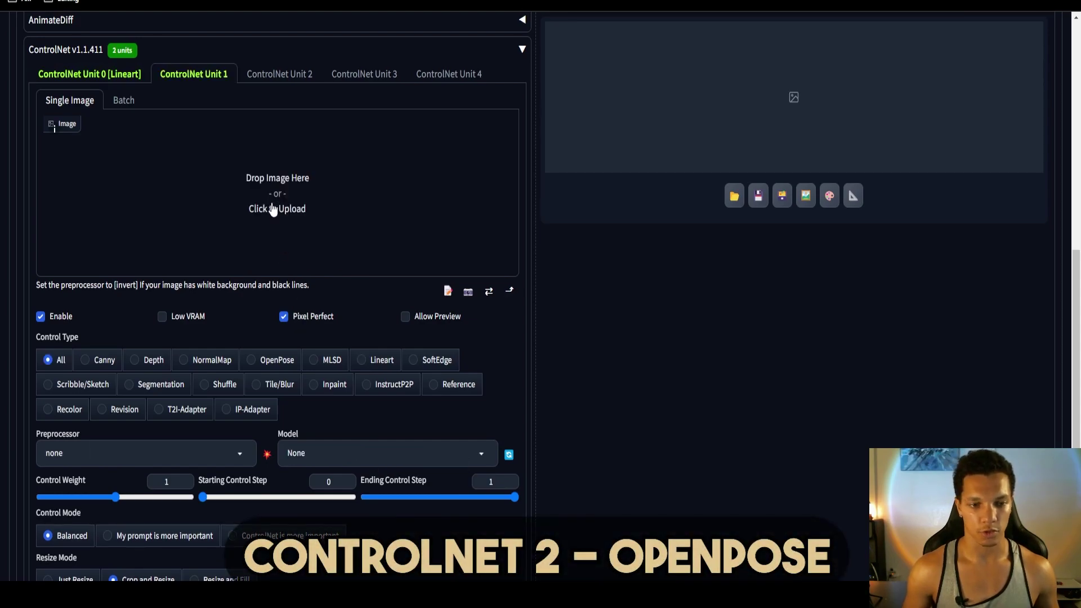
Step: Load spritesheet (2) into Unit 1 as an OpenPose control using openpose_faceonly
click(274, 209)
click(582, 64)
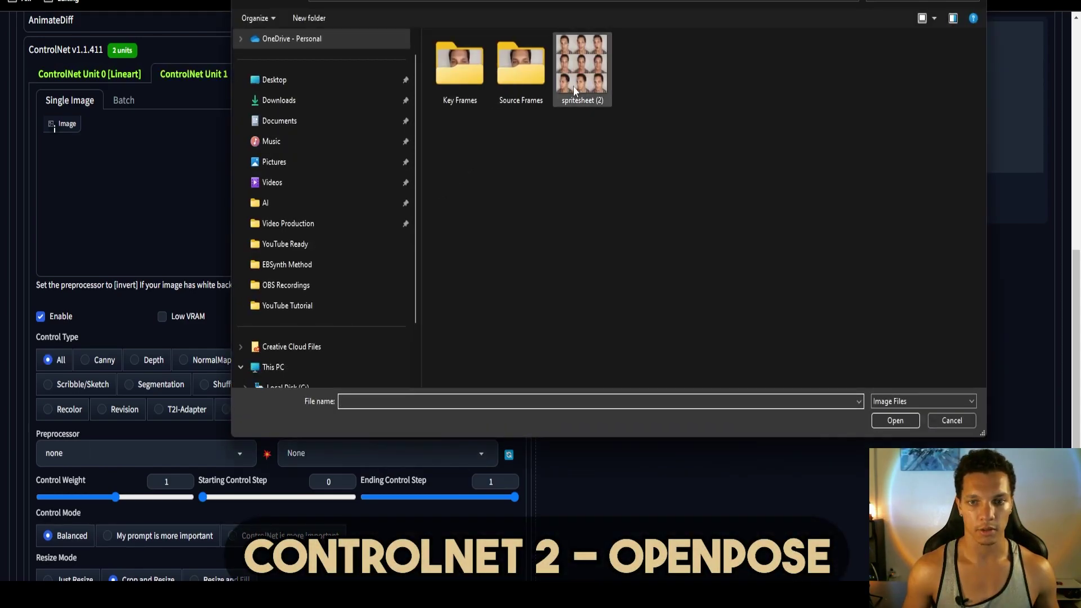
click(895, 421)
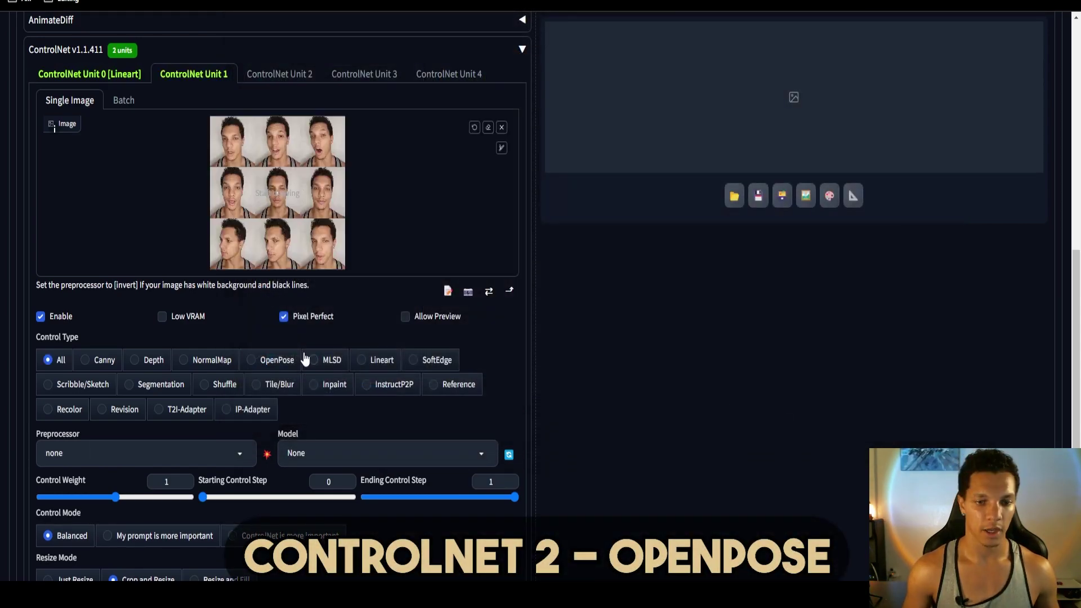
click(253, 361)
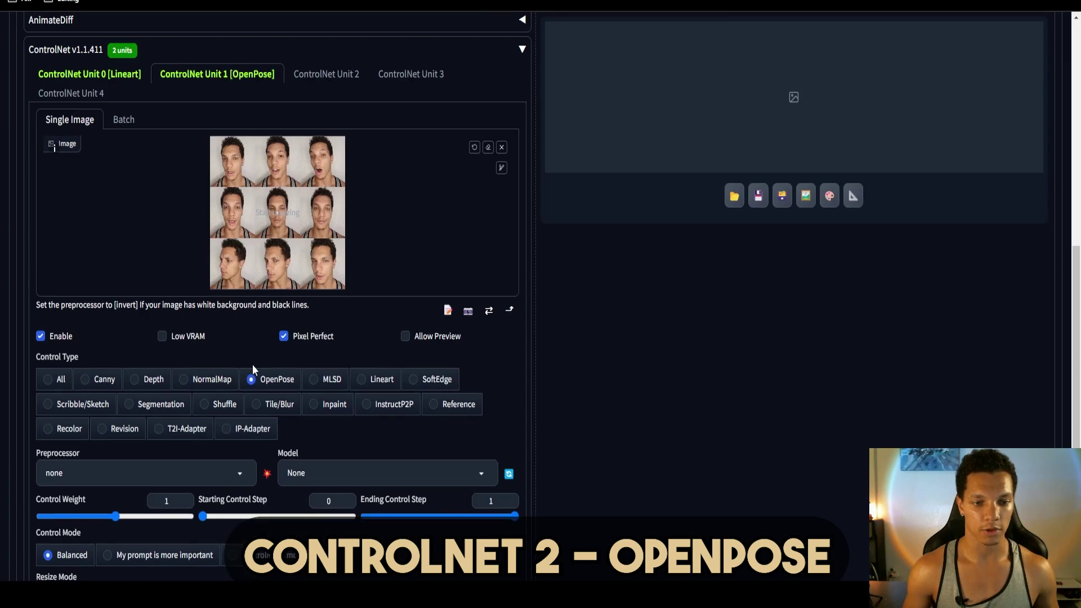
click(239, 470)
click(80, 427)
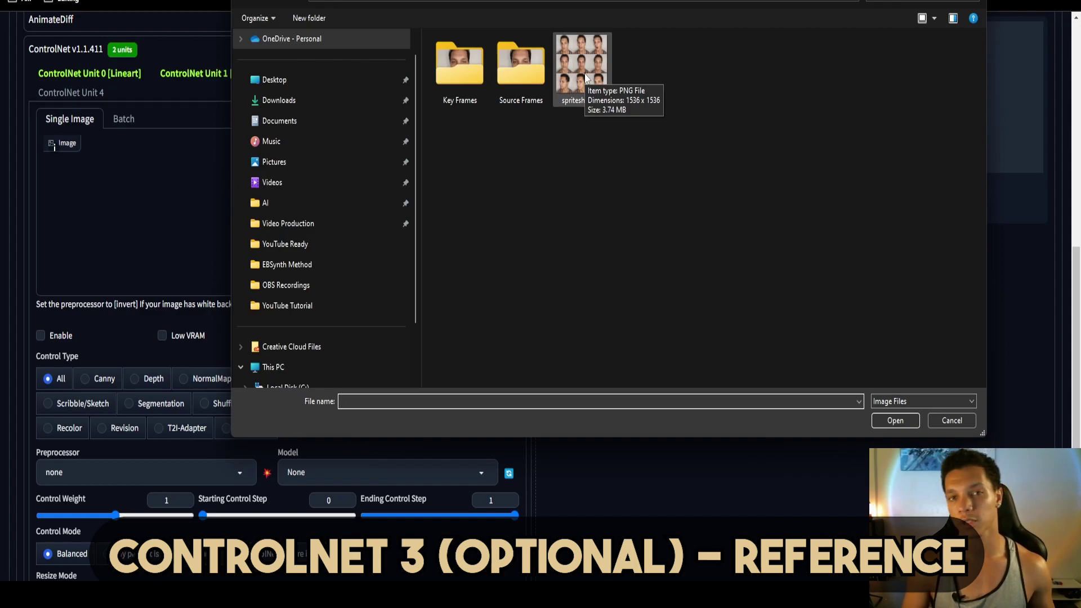
Step: Load spritesheet (2) into Unit 2 as a reference_only Reference control at weight 0.45
click(583, 65)
click(895, 421)
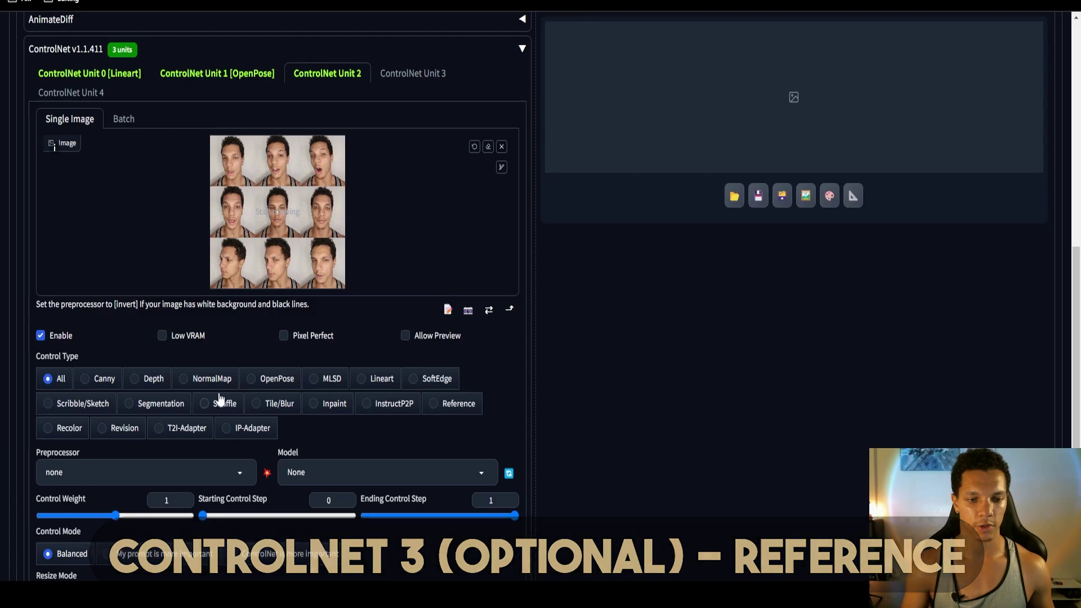
click(434, 403)
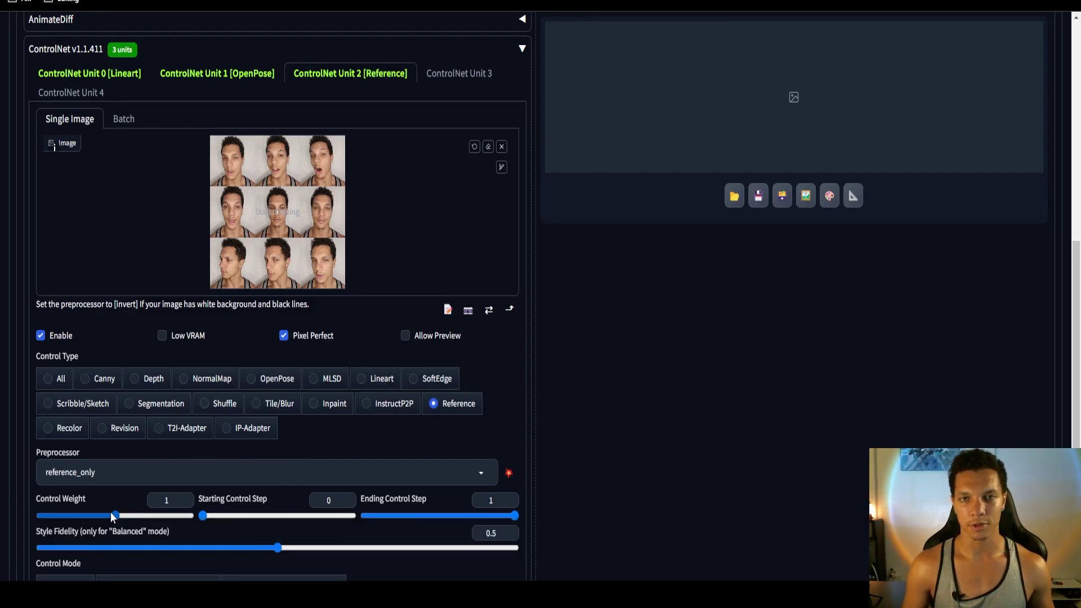
drag(118, 514, 78, 495)
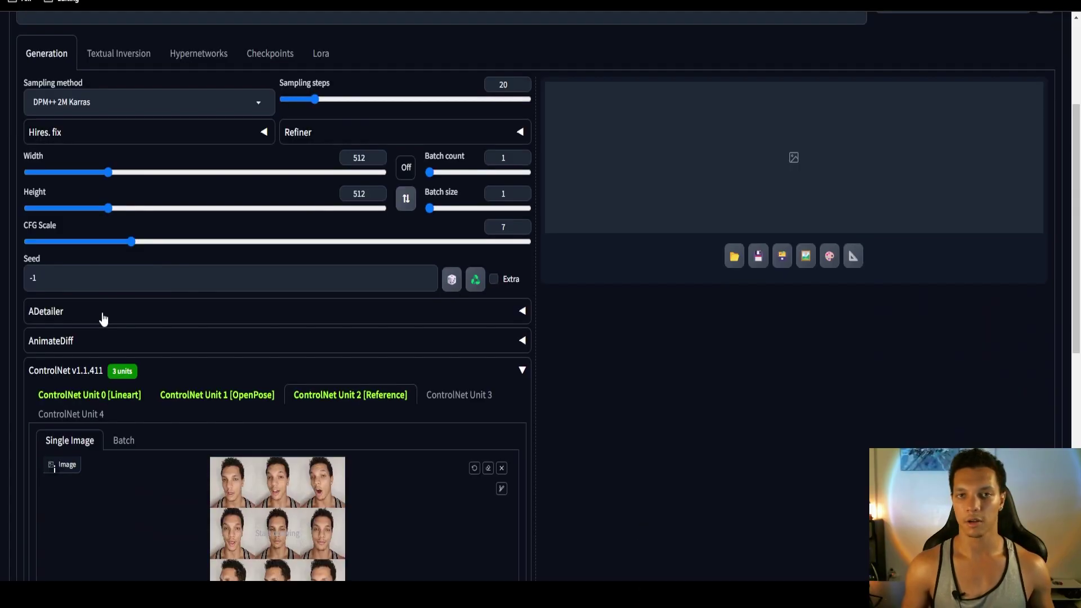
Step: Enable ADetailer and set its inpainting ControlNet model to control_v11p_sd15_openpose
click(103, 315)
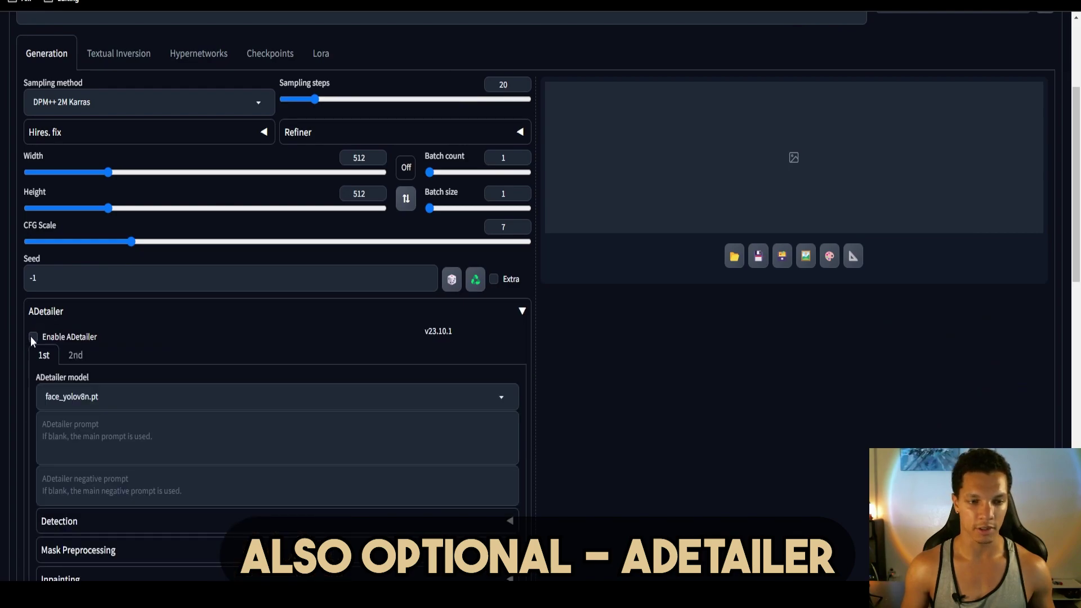
click(34, 338)
scroll(96, 313, down, 2)
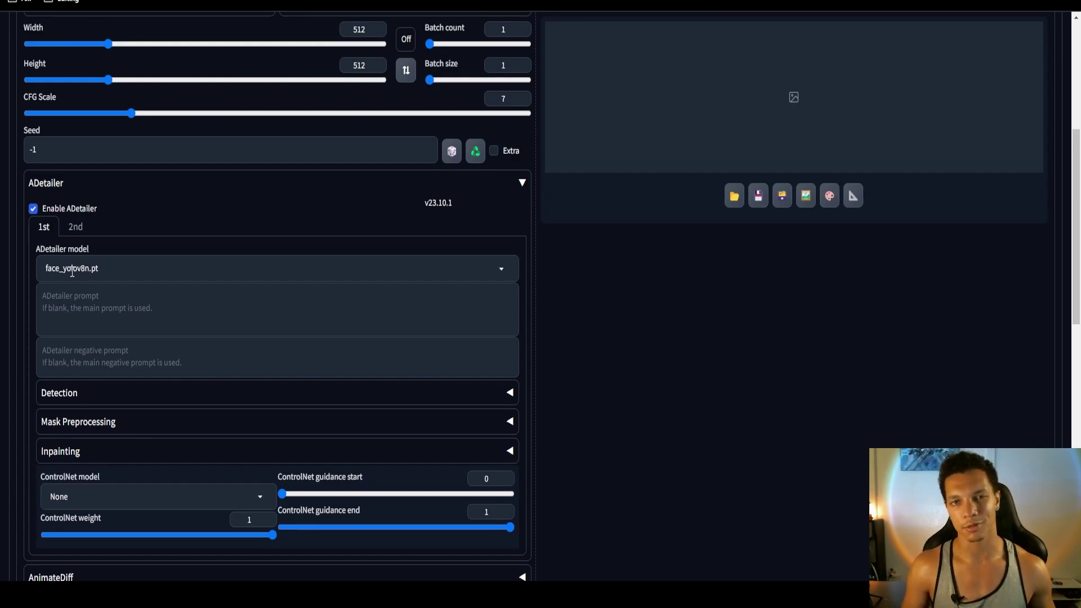
click(262, 497)
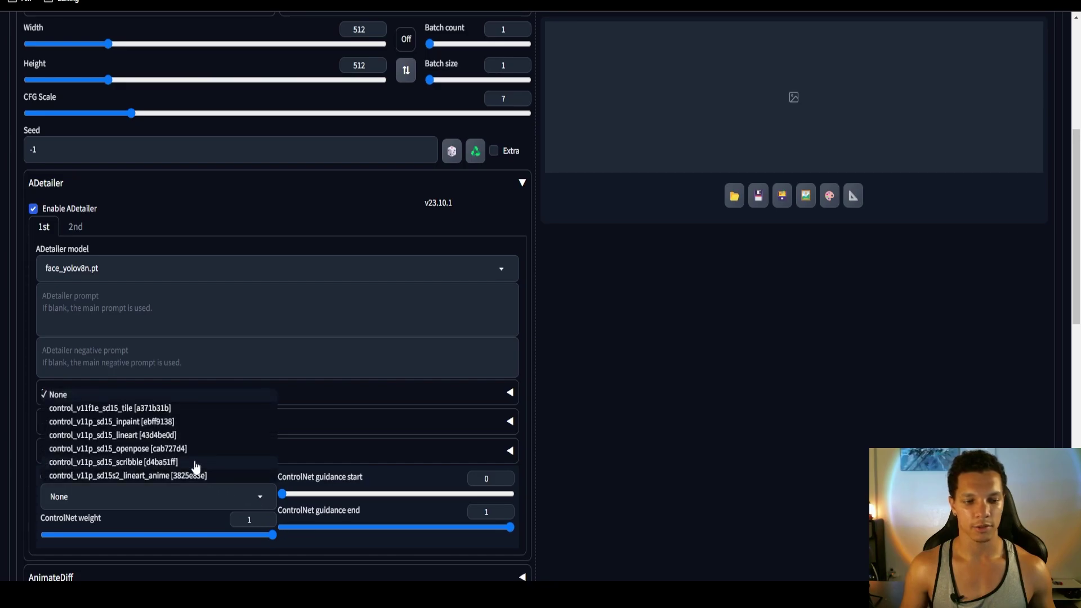
click(140, 449)
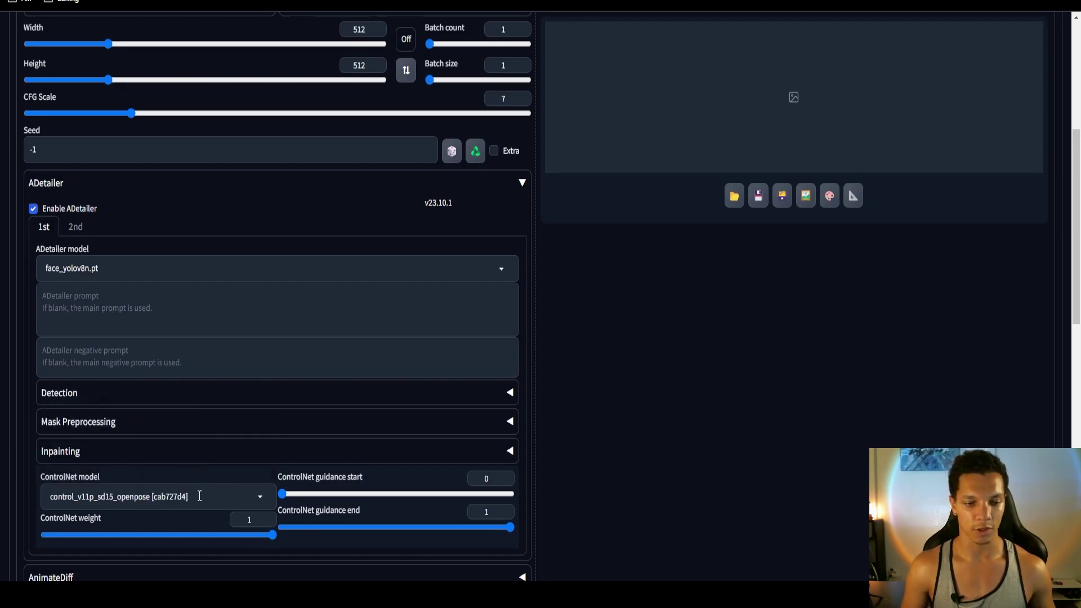
scroll(255, 451, down, 10)
scroll(256, 458, up, 15)
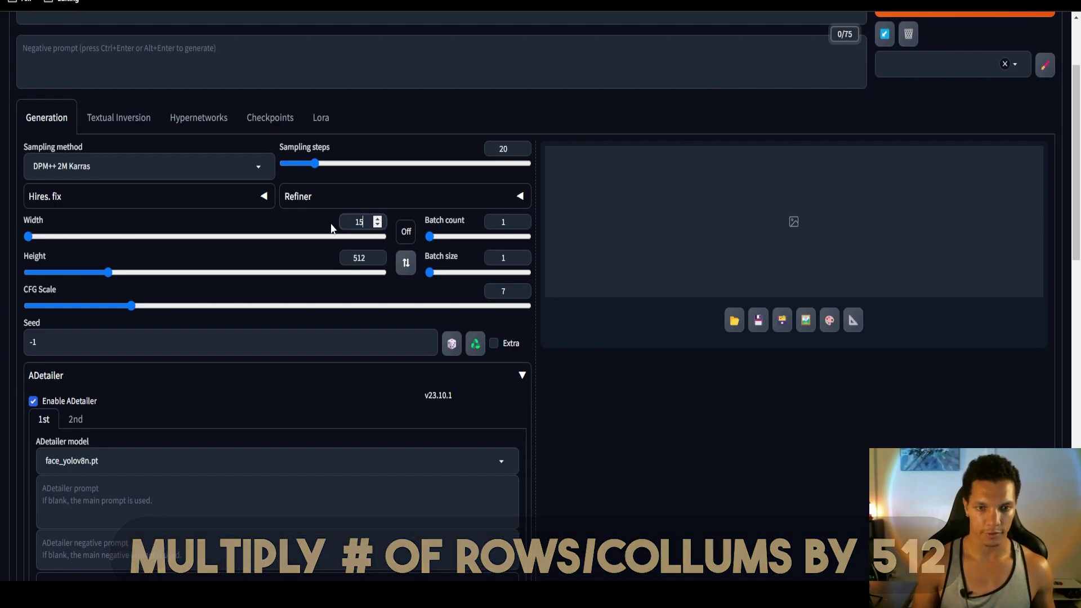
Step: Set the txt2img Width and Height both to 1536
text(1536)
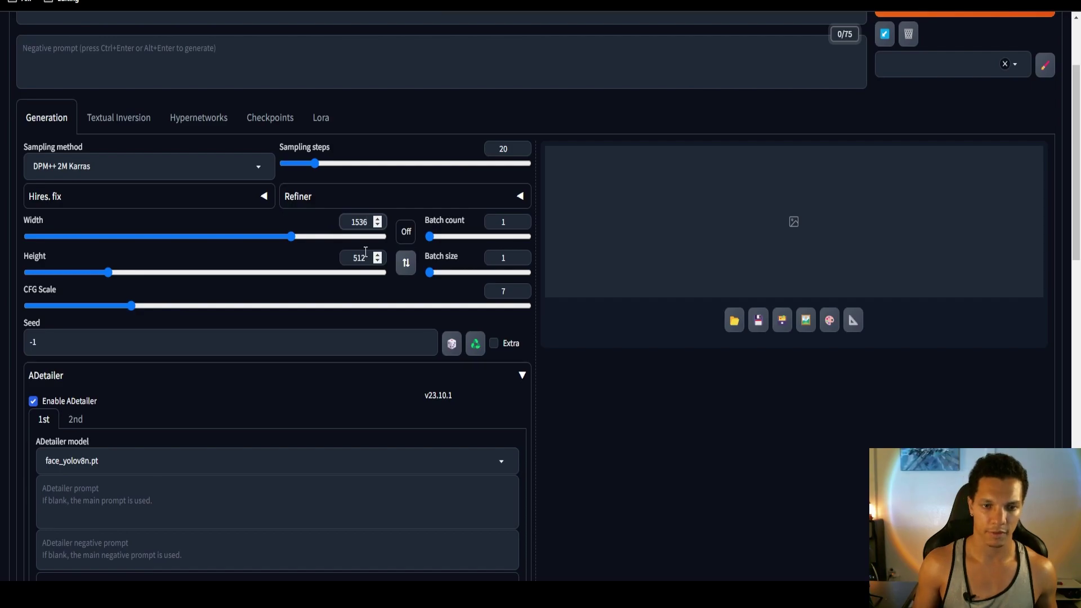
double_click(360, 258)
text(1536)
scroll(486, 245, up, 2)
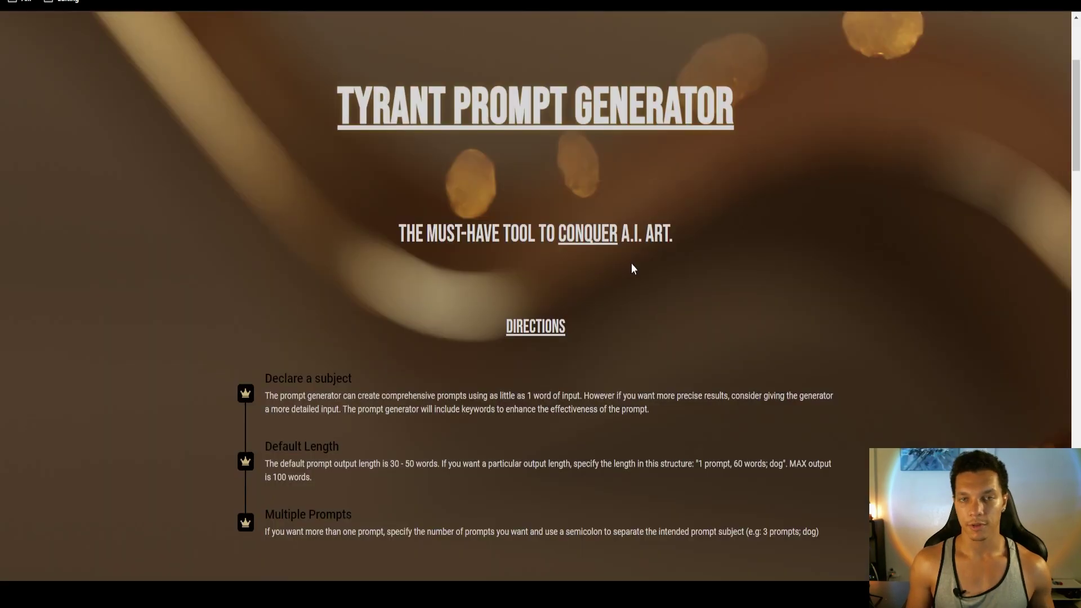
Step: Ask Tyrant Prompt Generator for a prompt from the request 'Realistic Elf man'
scroll(631, 265, down, 5)
scroll(632, 267, down, 1)
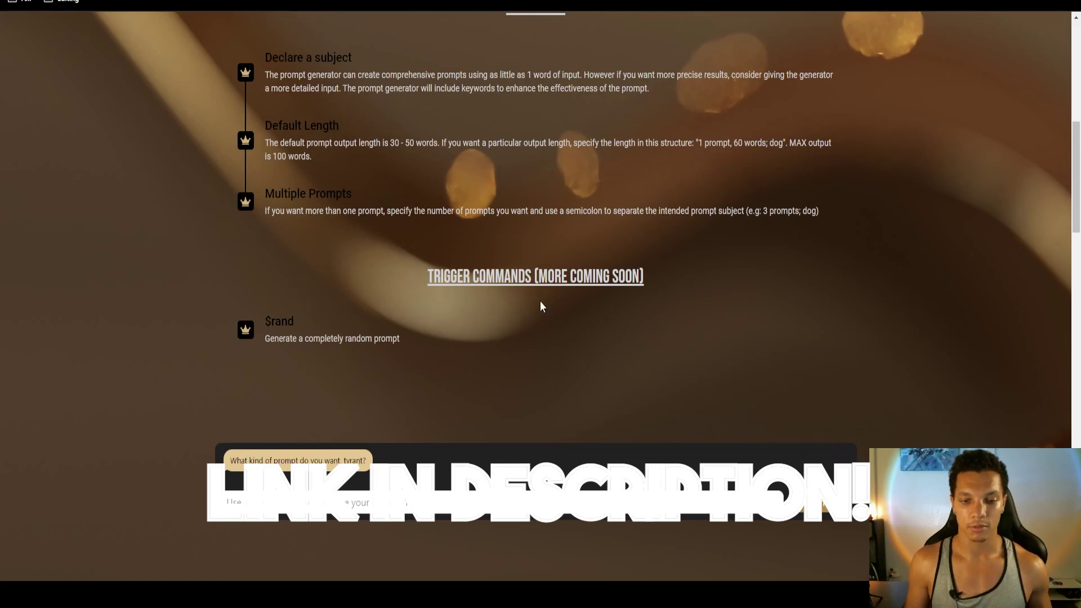
click(278, 508)
text(Realist)
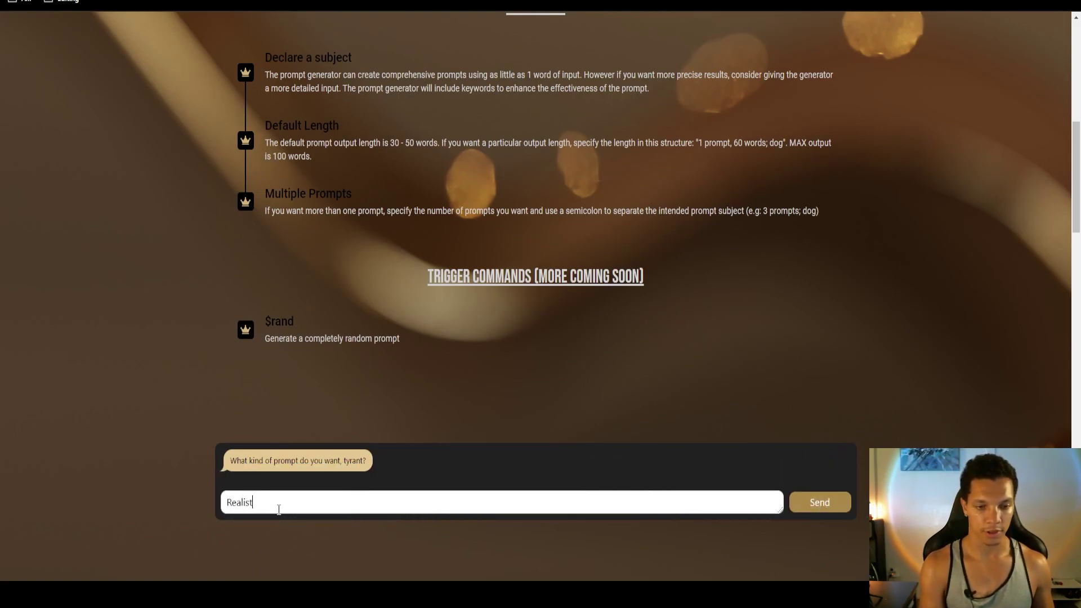
text(ic Elf man)
key(Return)
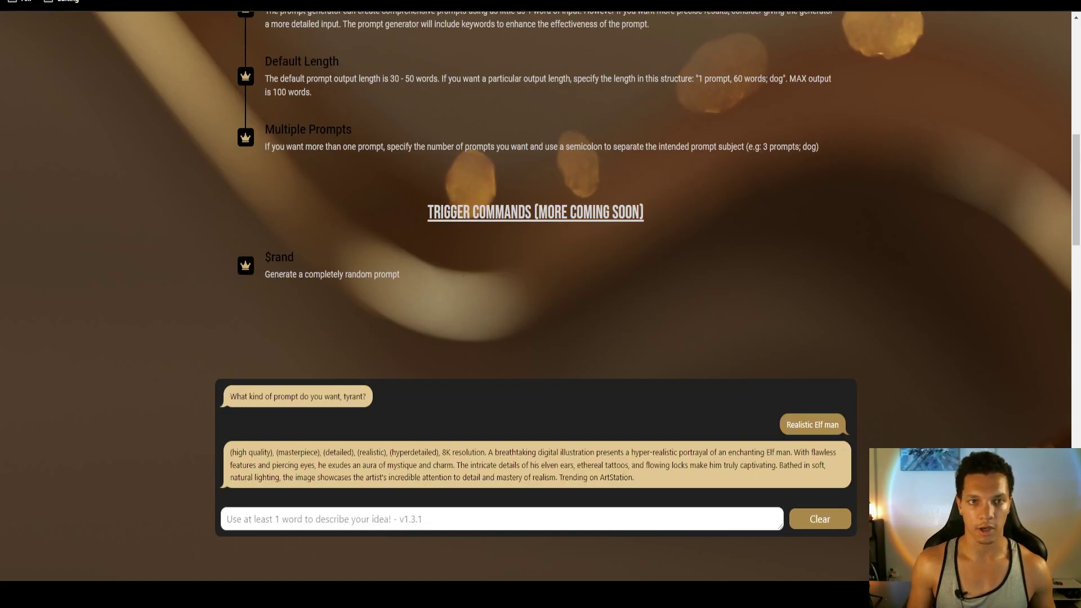
key(alt+Tab)
Step: Paste the elf-man prompt into txt2img and add the BadDream and FastNegativeV2 negative styles
text((high quality), (masterpiece), (detailed), (realistic), (hyperdetailed), 8K resolution. A breathtaking digital illustration presents a hyper-realistic portrayal of an enchanting Elf man. With flawless features and piercing eyes, he exudes an aura of mystique and charm. The intricate details of his elven ears, ethereal tattoos, and flowing locks make him truly captivating. Bathed in soft, natural lighting, the image showcases the artist's incredible attention to detail and mastery of realism. Trending on ArtStation.)
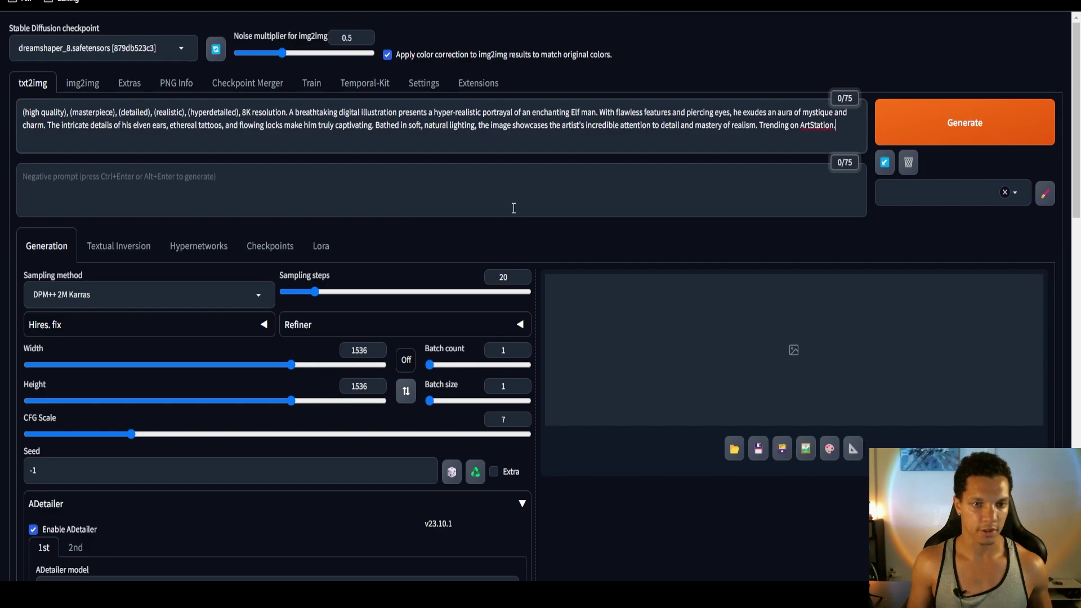
click(1014, 202)
click(933, 212)
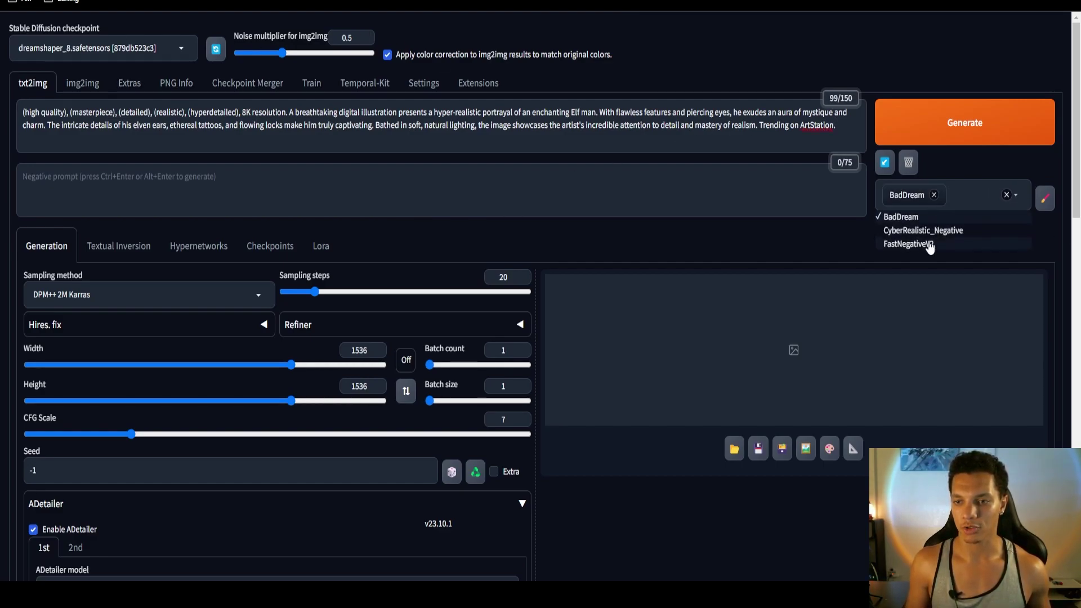
click(929, 244)
click(741, 256)
scroll(742, 256, down, 20)
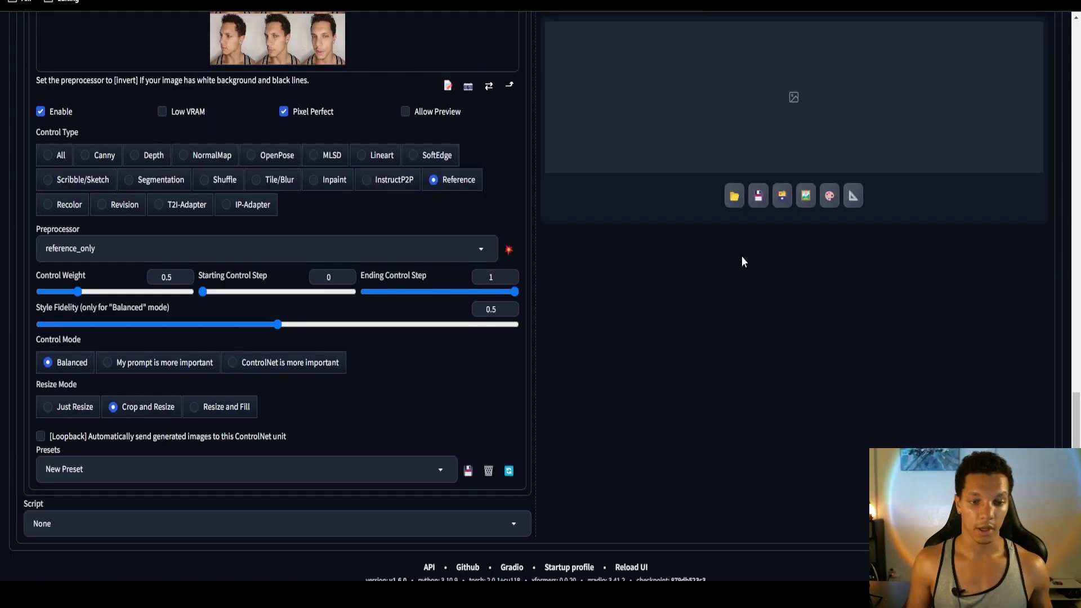
scroll(741, 256, up, 20)
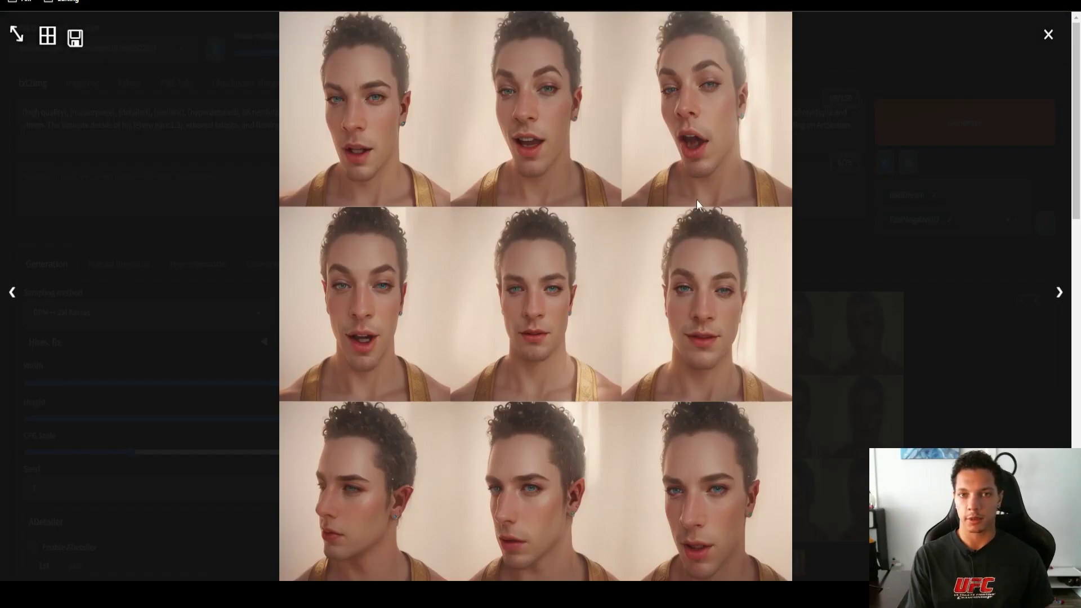
Step: Close the result preview and review the Lineart and OpenPose ControlNet unit settings
click(446, 292)
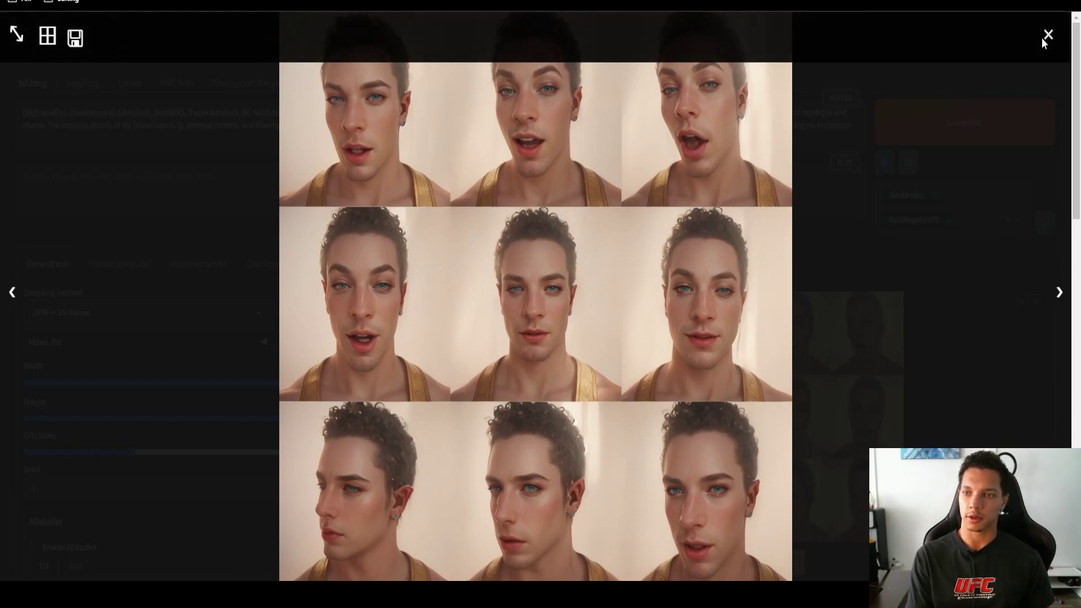
scroll(446, 292, down, 6)
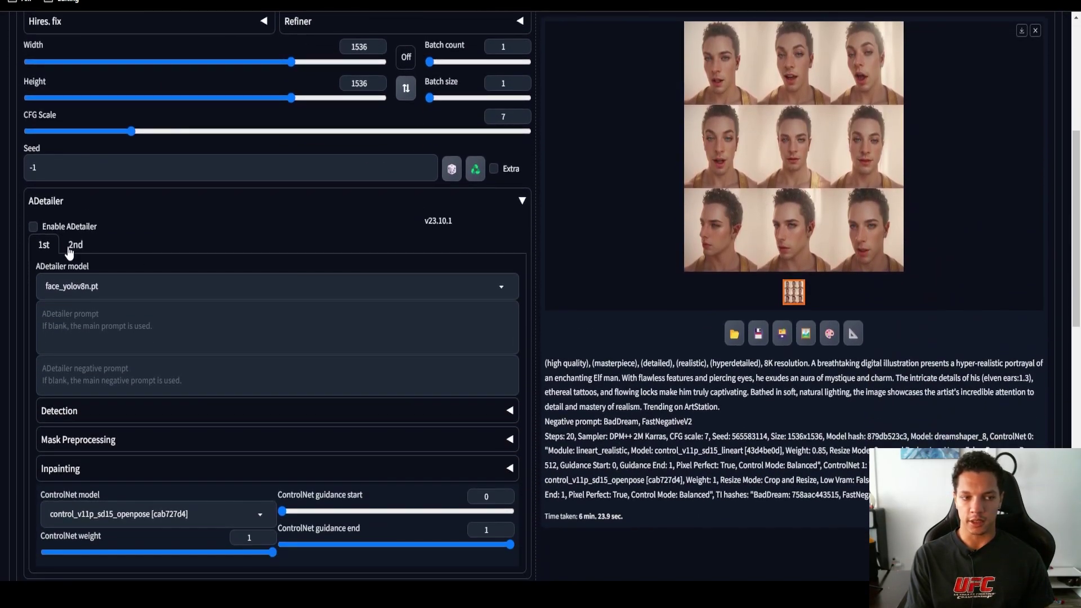
scroll(110, 238, down, 5)
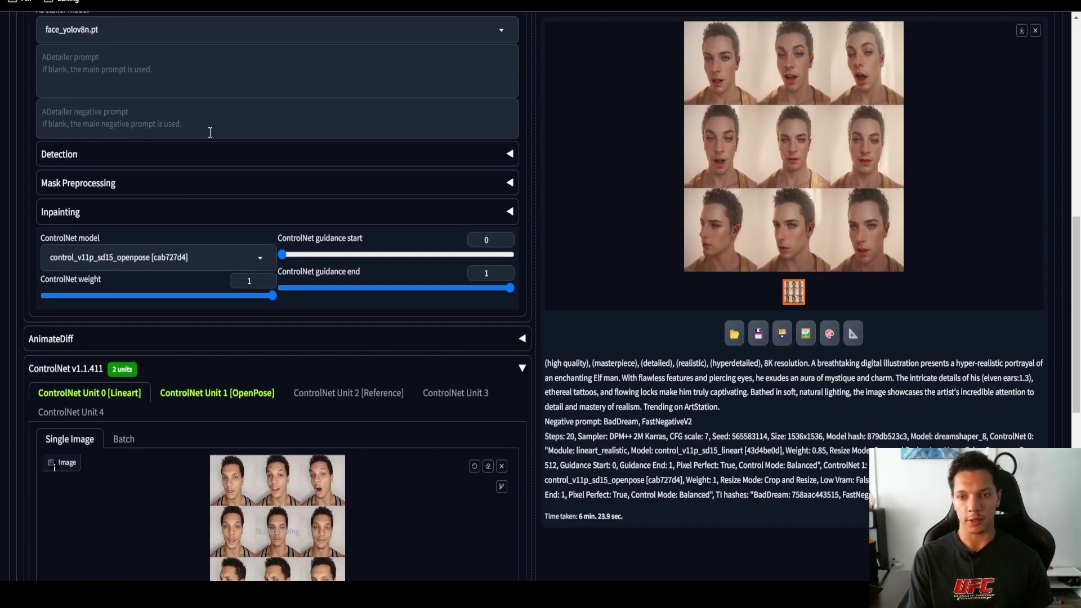
scroll(210, 131, down, 5)
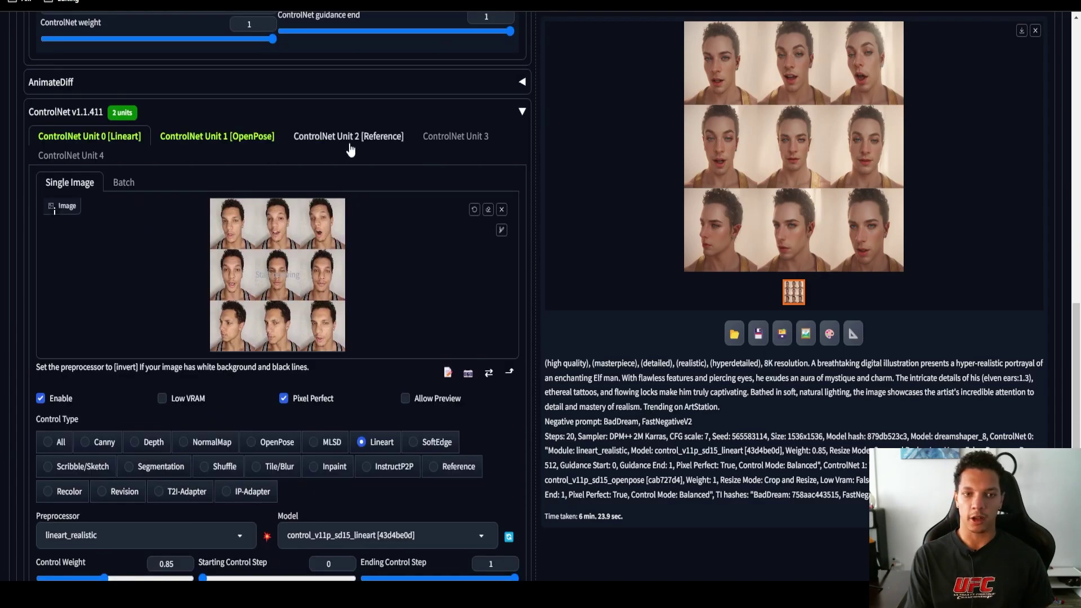
scroll(349, 149, down, 1)
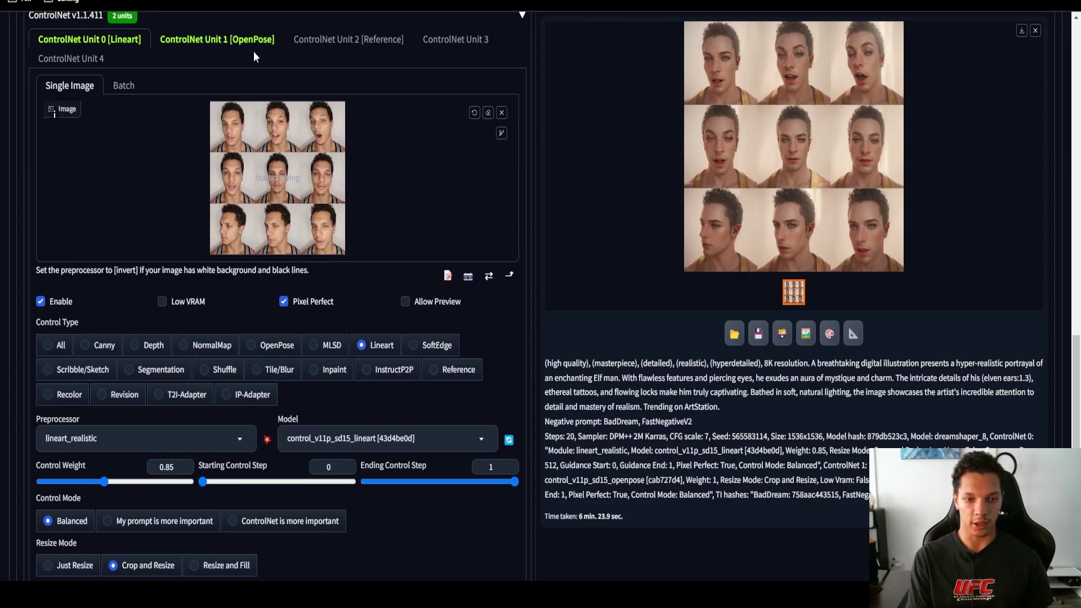
click(240, 39)
click(89, 39)
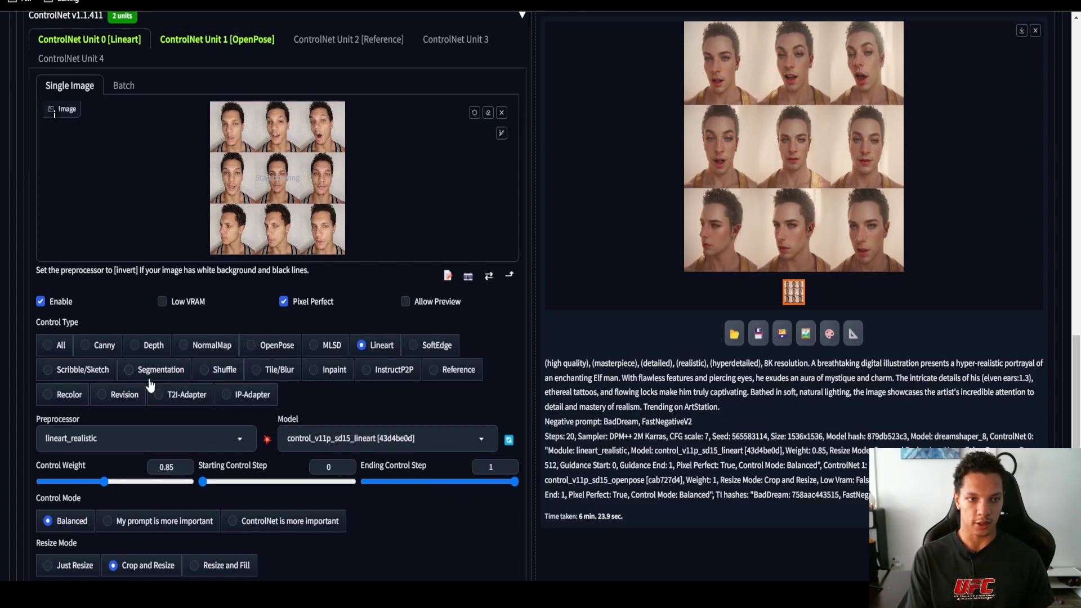
click(224, 46)
scroll(207, 319, up, 10)
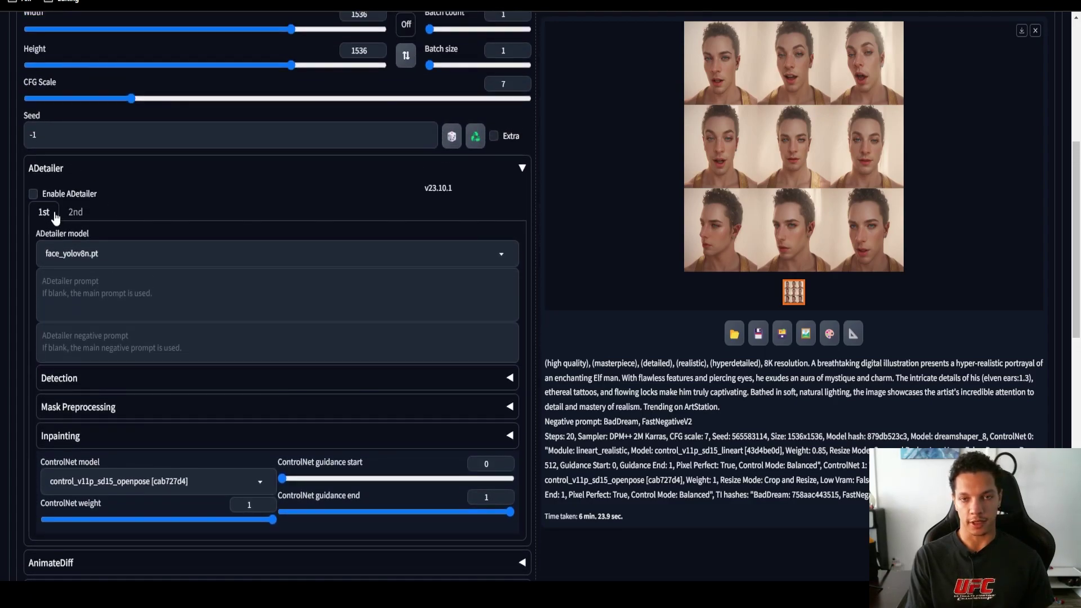
scroll(279, 232, up, 4)
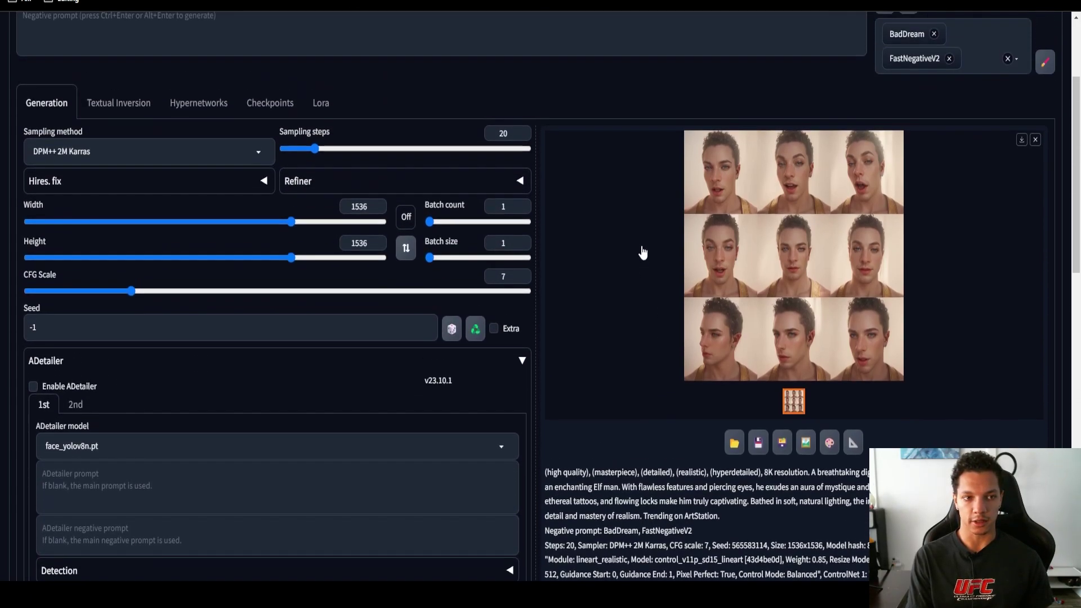
scroll(641, 253, up, 3)
Step: Drop the AI Spritesheet file onto ezgif's sprite sheet cutter and upload it
click(731, 349)
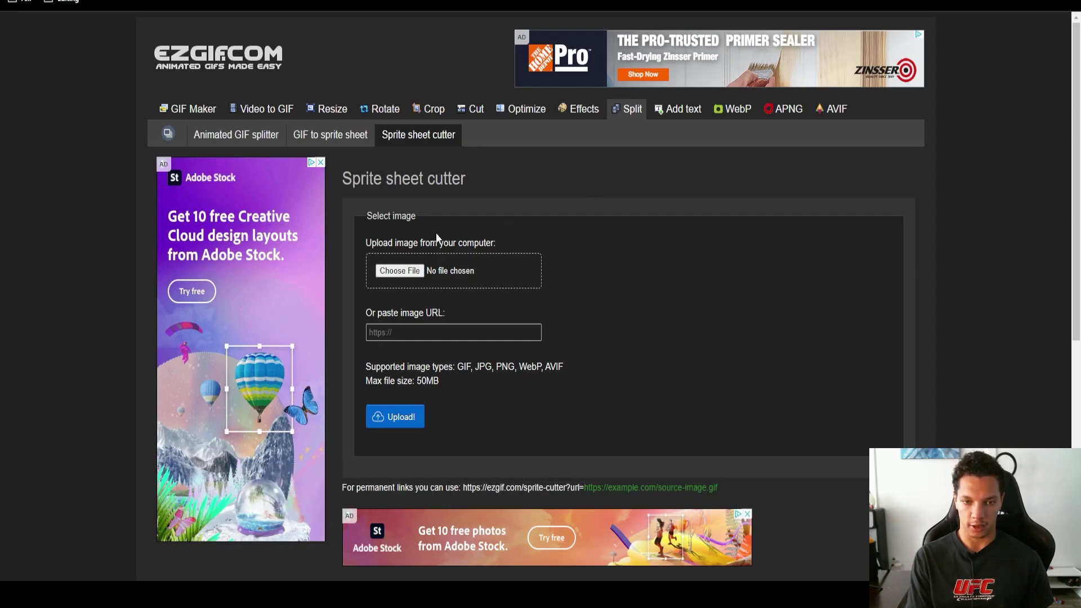
key(alt+Tab)
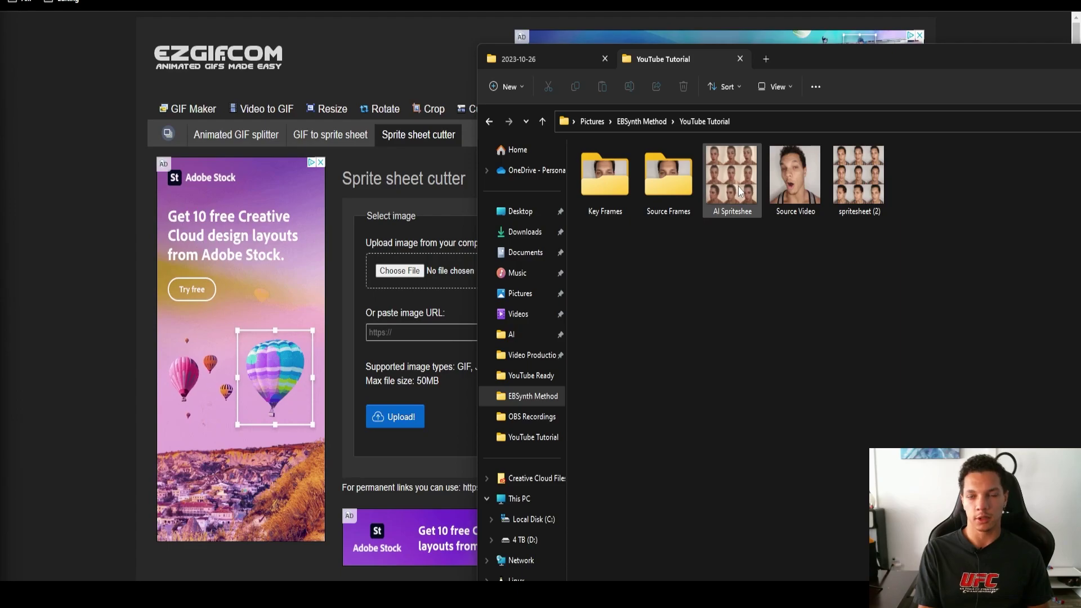
drag(731, 176, 407, 268)
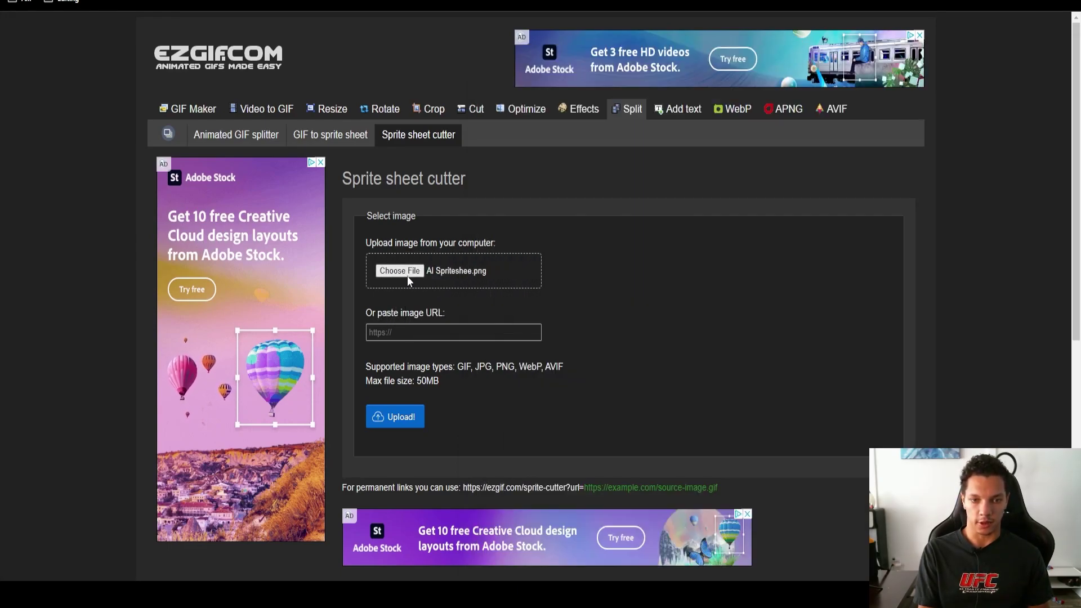
click(377, 417)
scroll(552, 144, down, 9)
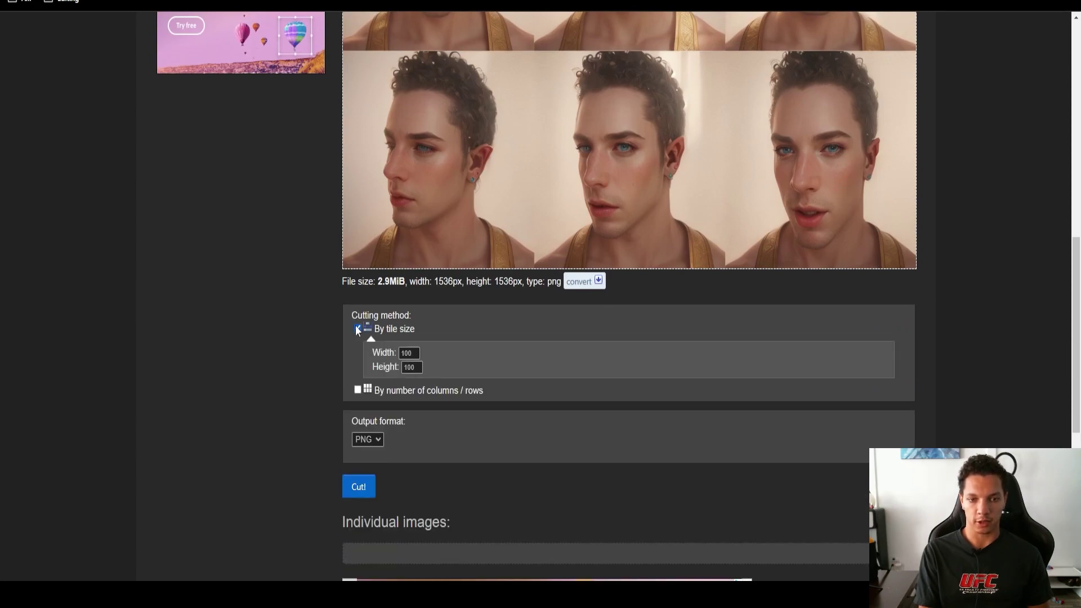
Step: Set the tile width and height to 512 and cut the spritesheet
double_click(409, 353)
text(512)
key(Tab)
text(512)
scroll(365, 310, down, 2)
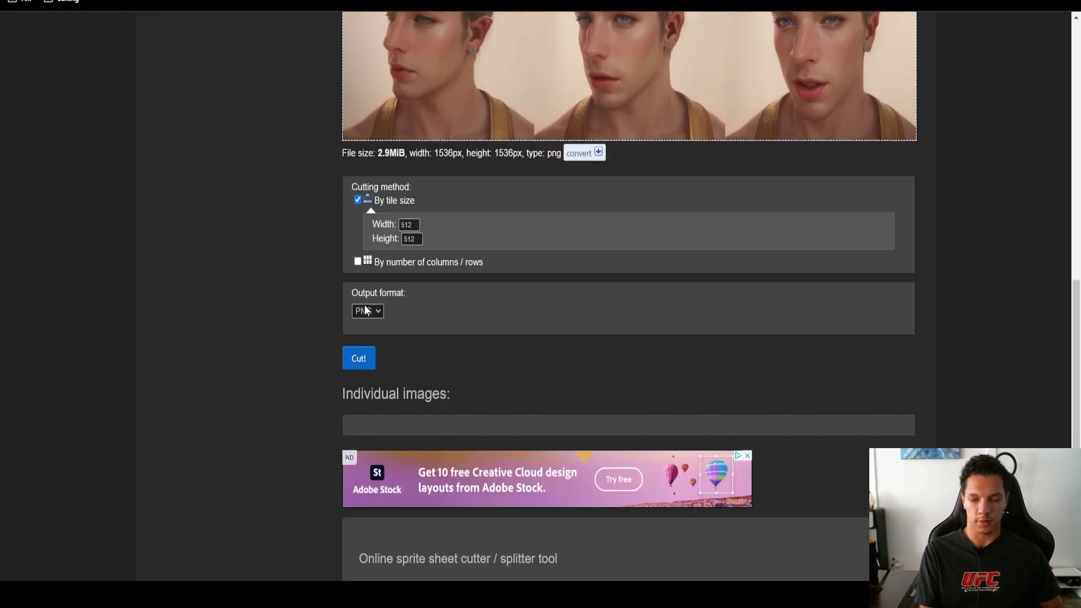
click(363, 362)
Step: Scroll through the resulting 512×512 face tiles and their GIF and ZIP export options
scroll(538, 272, down, 12)
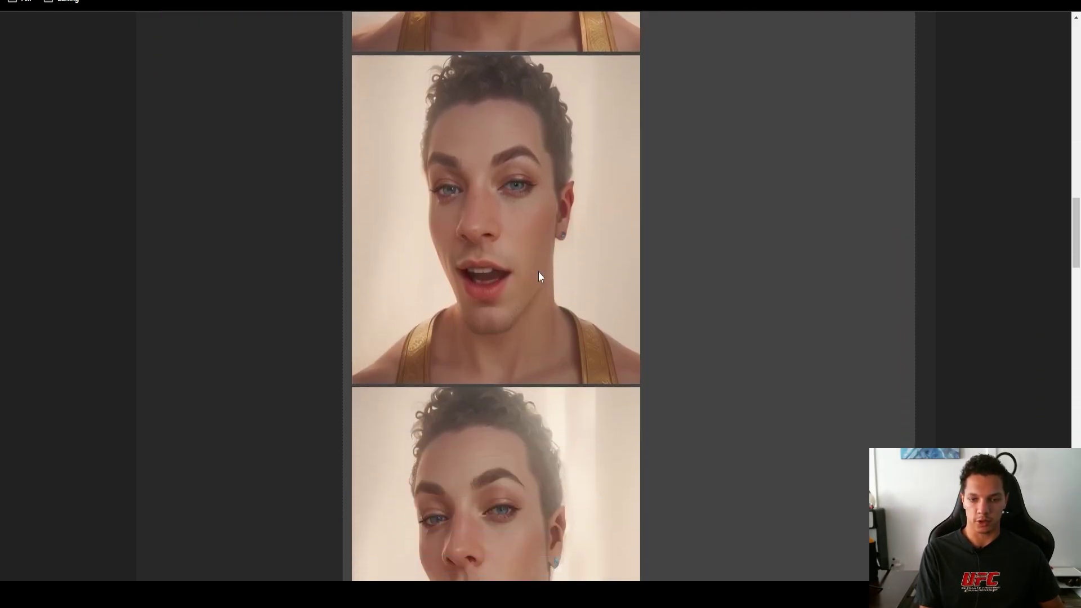
scroll(538, 272, down, 10)
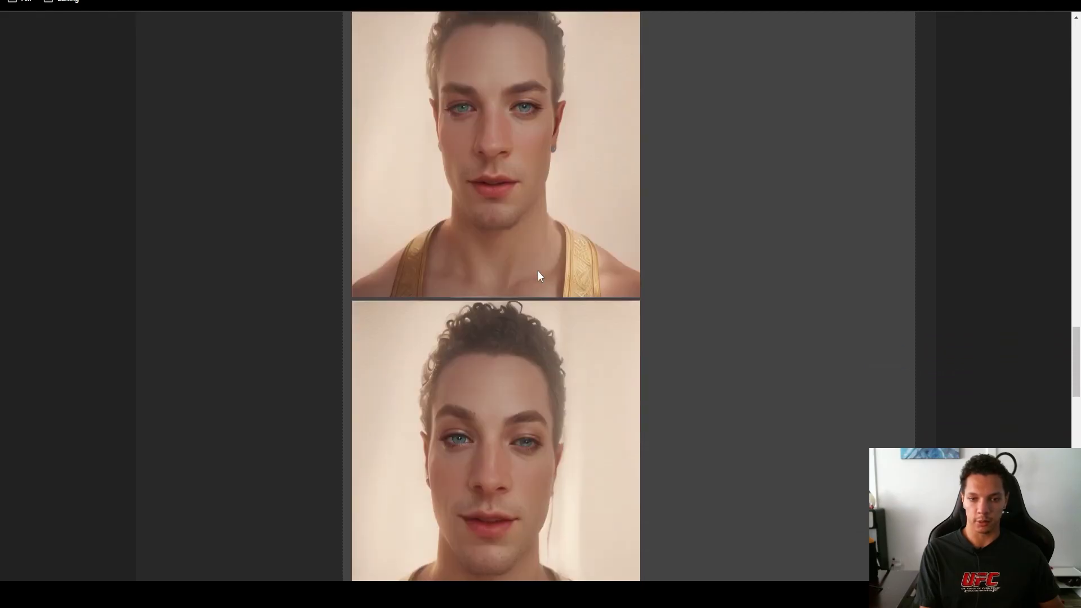
scroll(539, 272, up, 15)
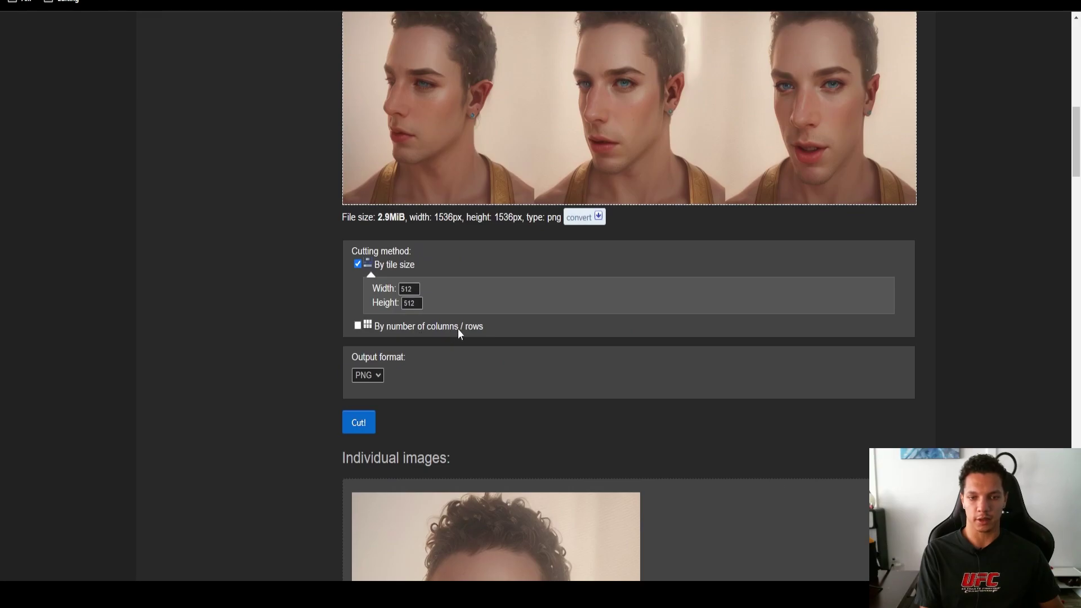
scroll(485, 338, up, 1)
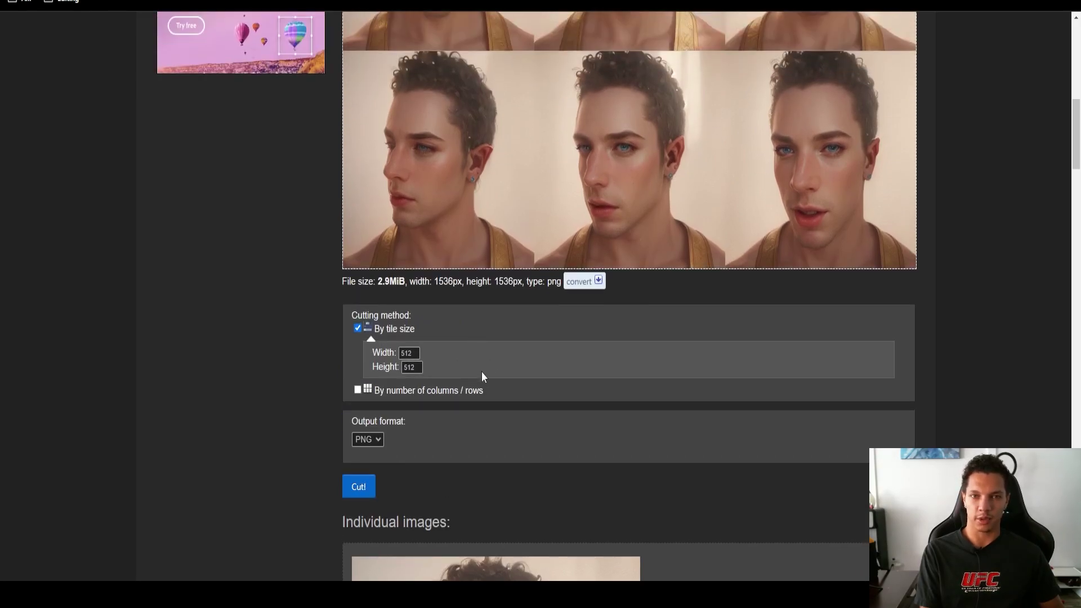
scroll(472, 366, down, 2)
scroll(468, 310, down, 1)
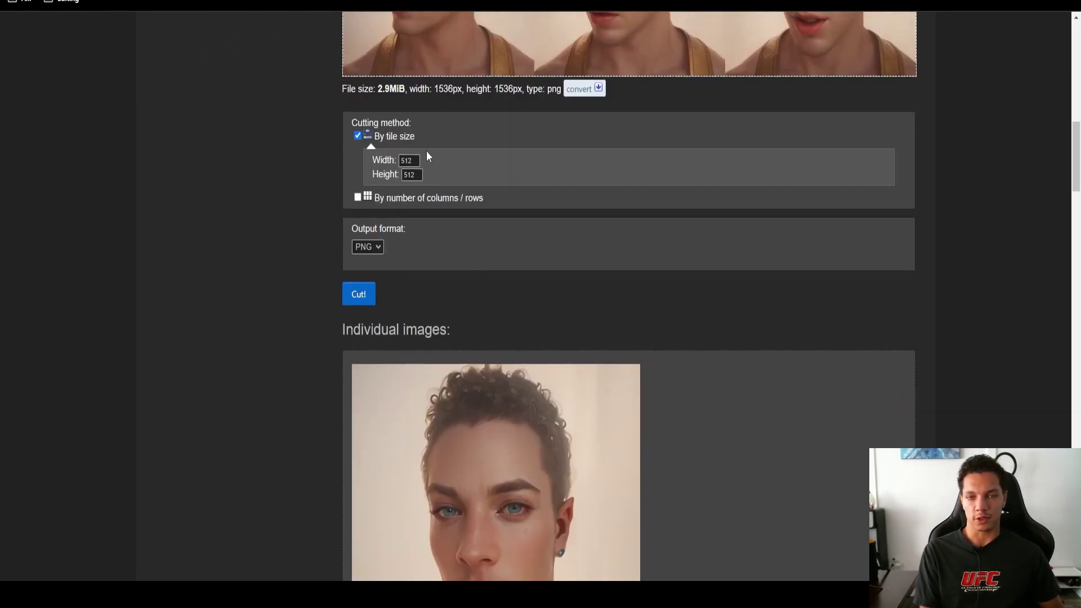
scroll(451, 161, down, 3)
scroll(473, 171, down, 10)
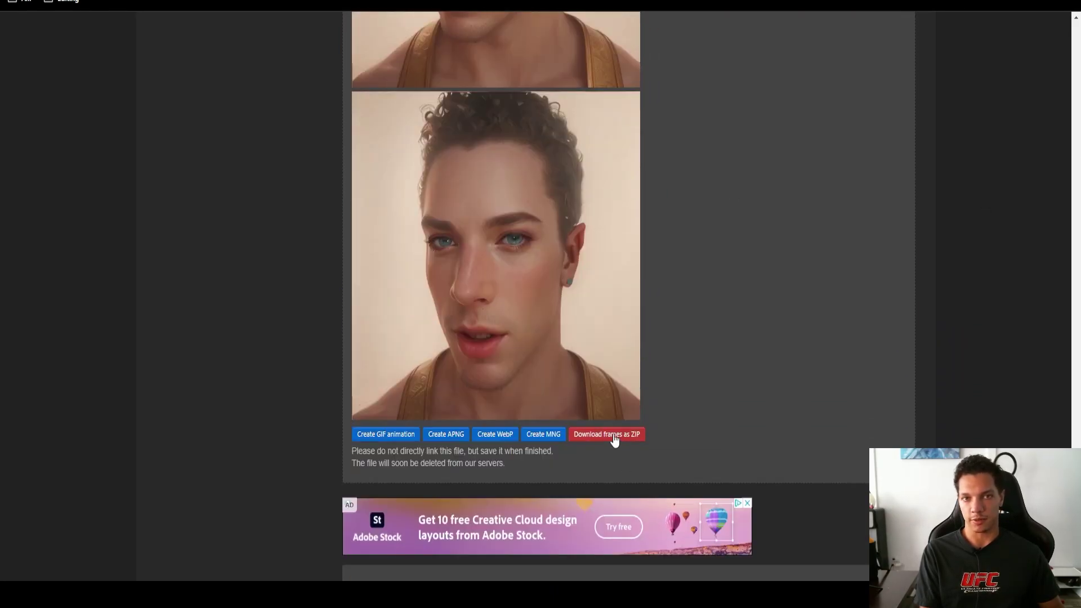
Step: Download the cut frames as a ZIP and create an 'AI Keyframes' folder in YouTube Tutorial
click(615, 434)
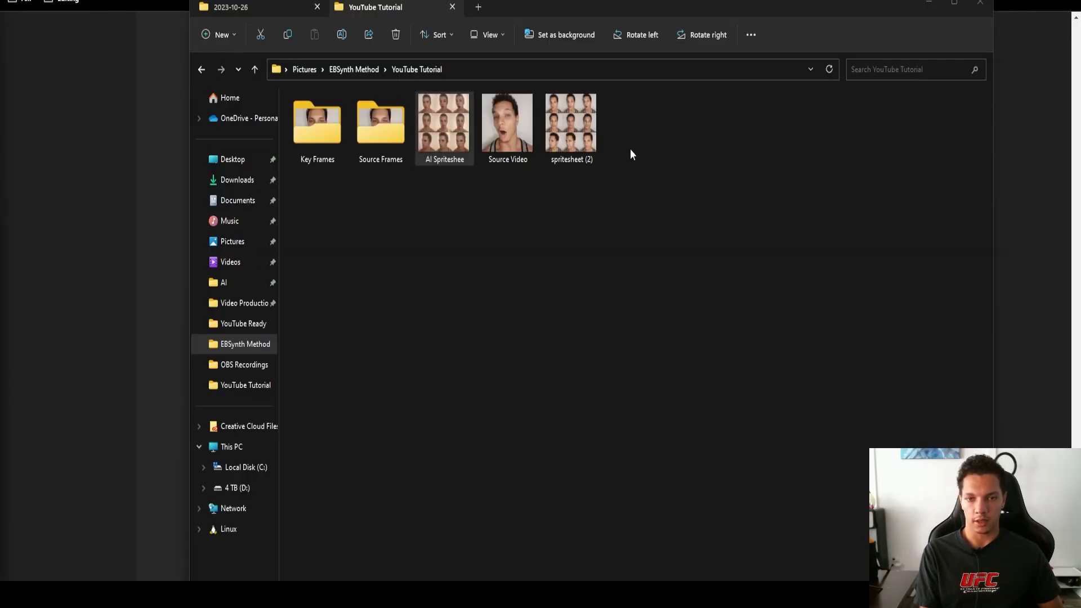
right_click(633, 144)
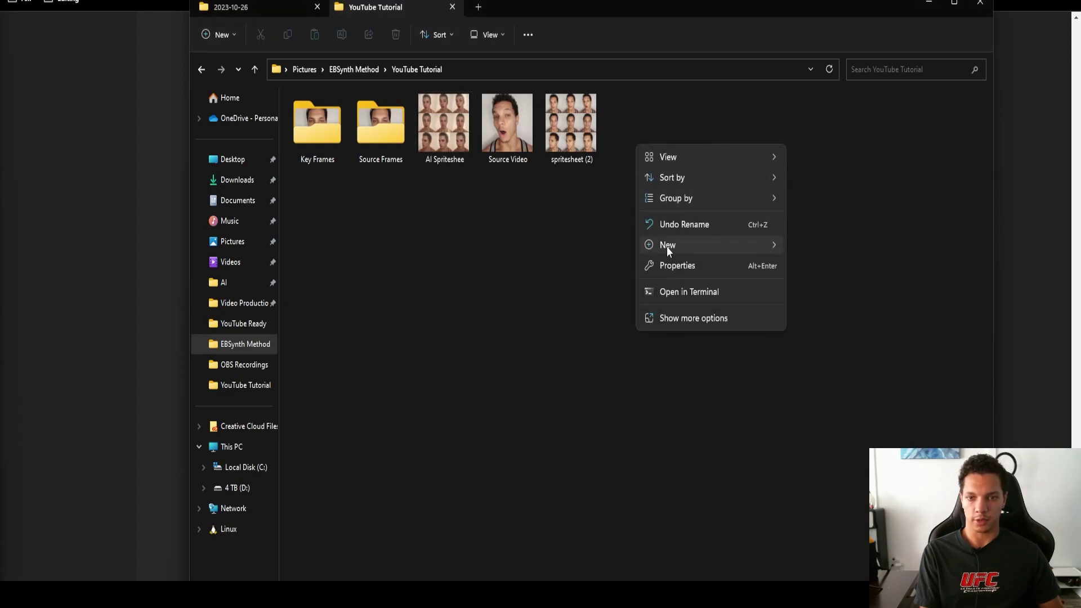
mouse_move(668, 250)
click(861, 250)
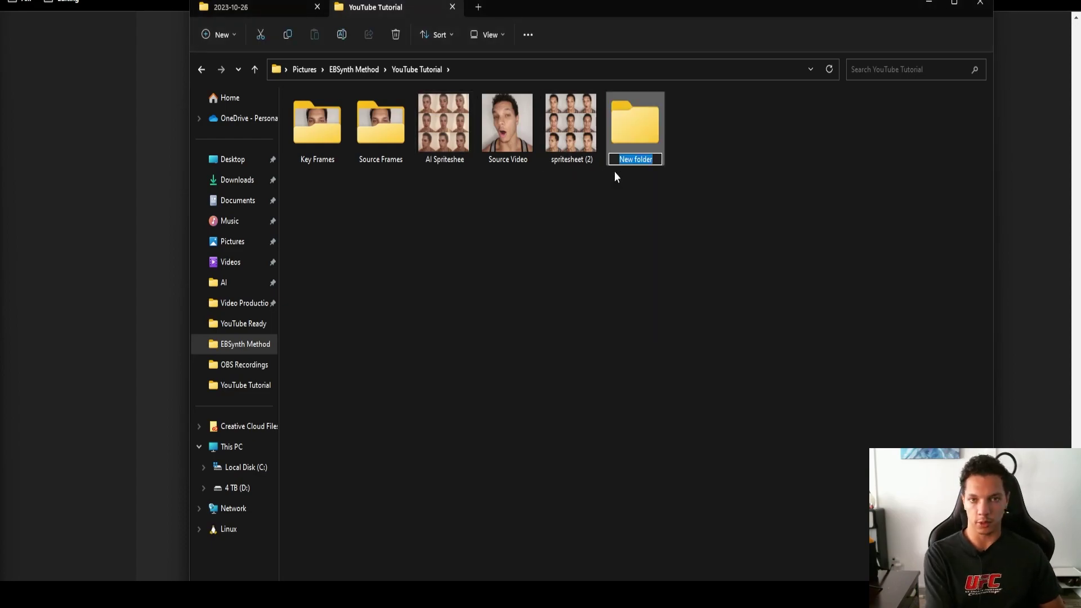
text(AI Keyf)
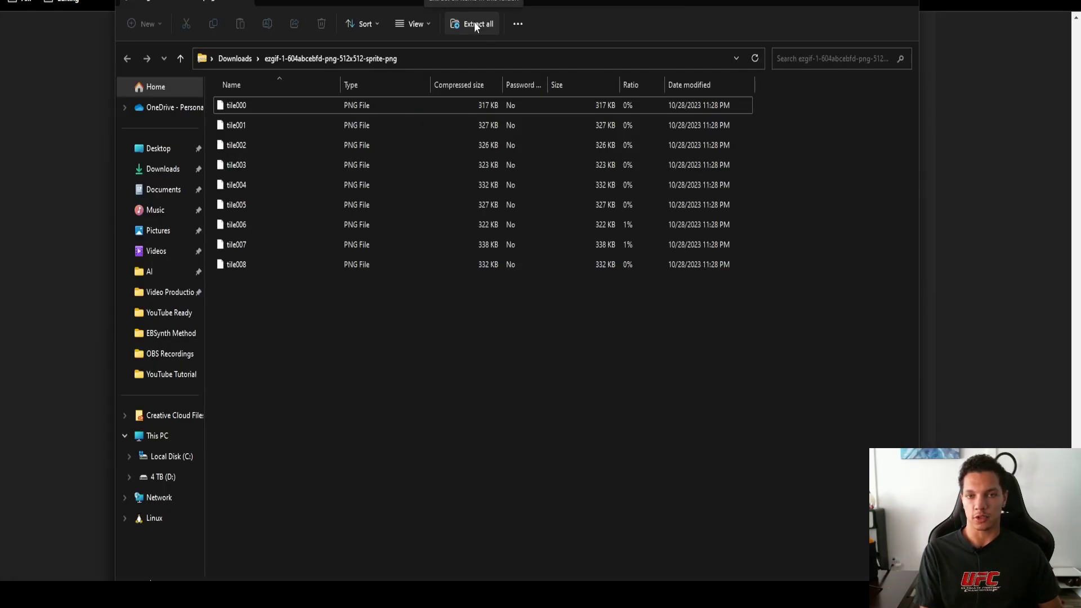
Step: Extract all tiles from the ZIP into the YouTube Tutorial\AI Keyframes folder
click(474, 24)
click(656, 218)
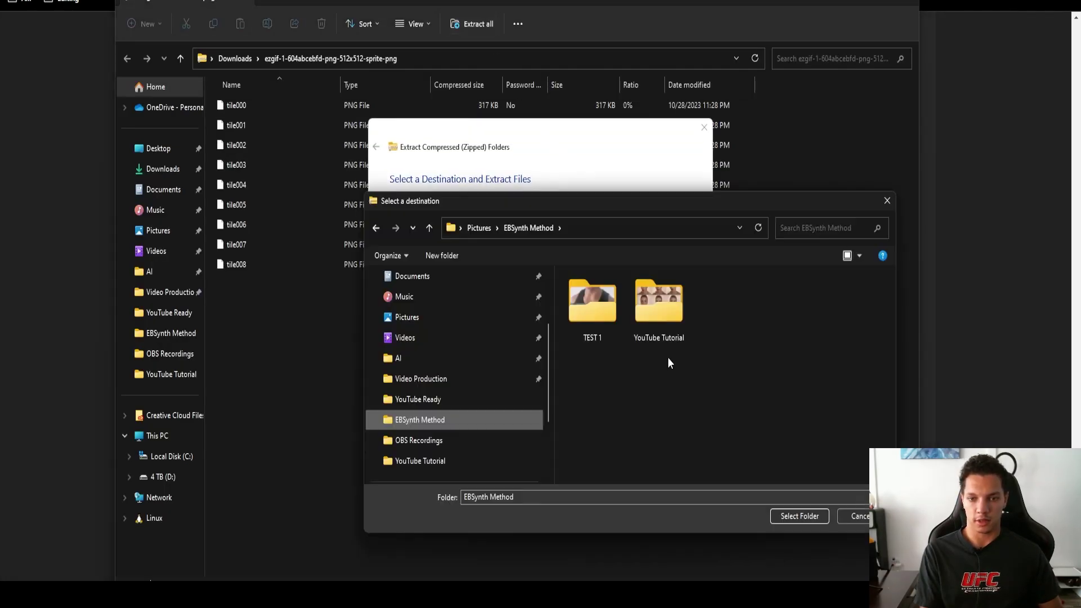
double_click(652, 291)
click(580, 319)
key(Return)
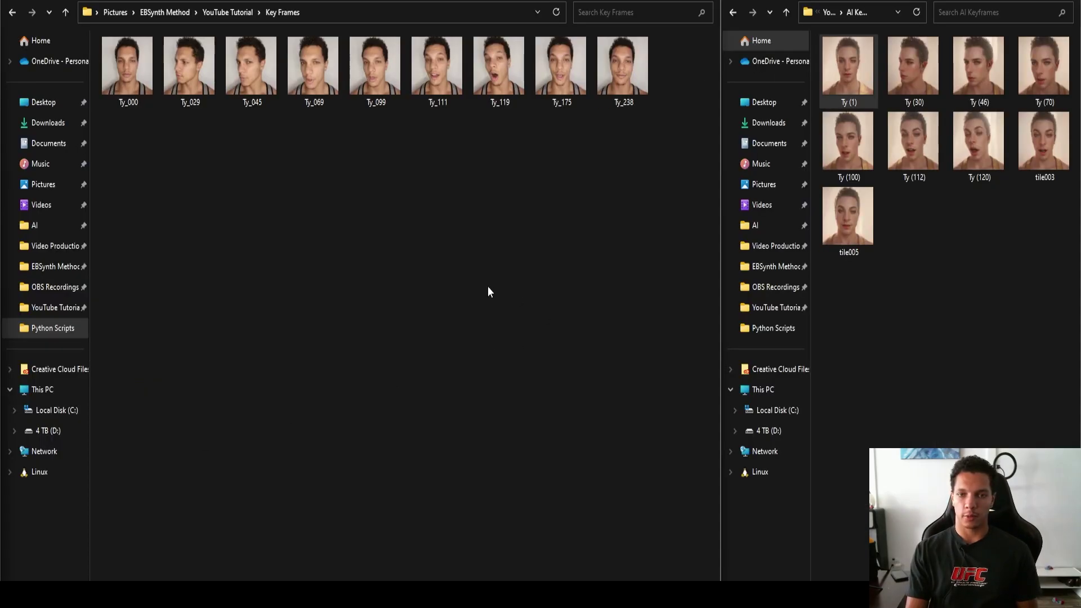
Step: Rename the first AI keyframe Ty (1) to Ty_000, matching the original key frame's name
click(155, 97)
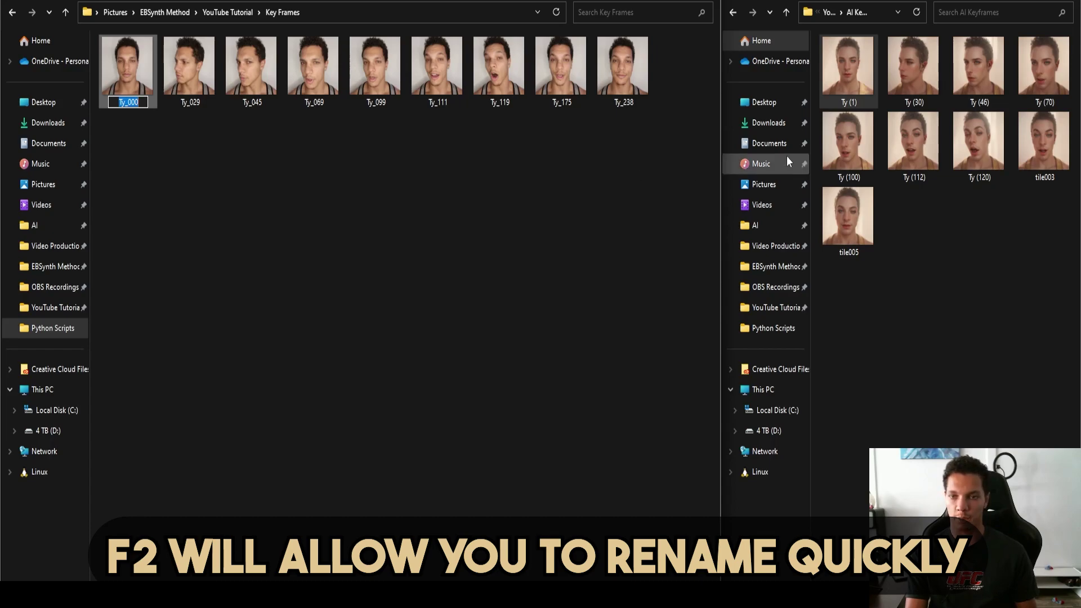
click(833, 85)
key(F2)
key(ctrl+v)
key(Return)
click(143, 195)
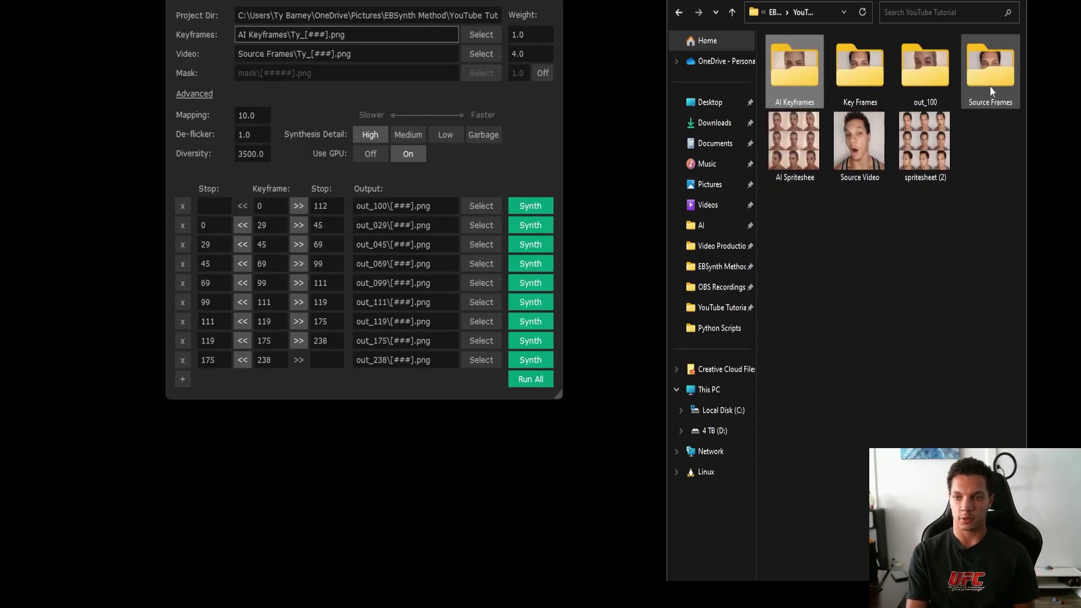
Step: Load Source Frames as EbSynth's video input and AI Keyframes as its keyframes folder
drag(990, 85, 377, 53)
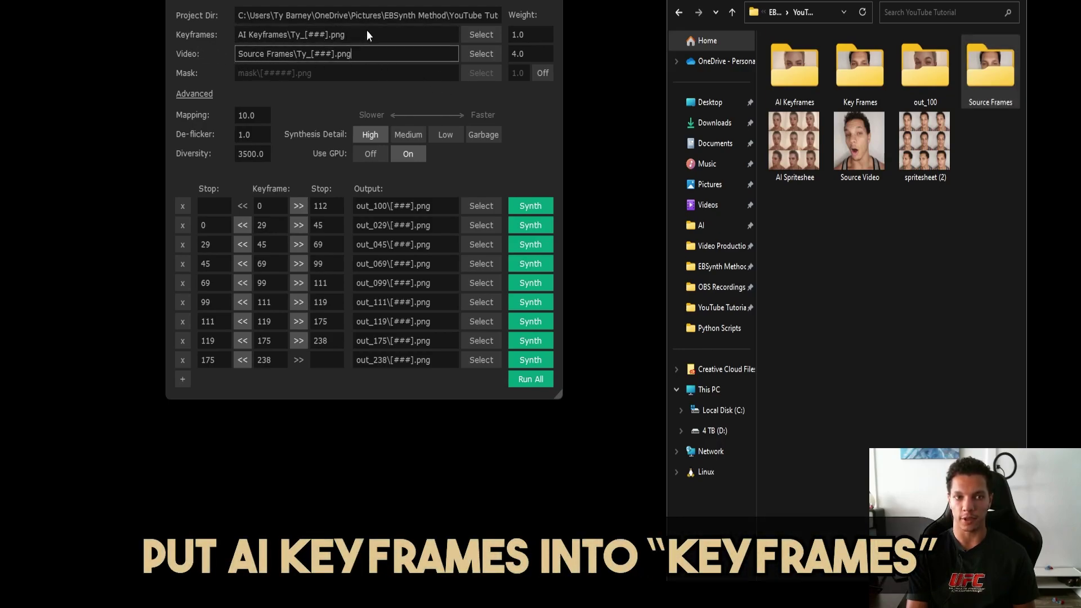
drag(795, 72, 282, 36)
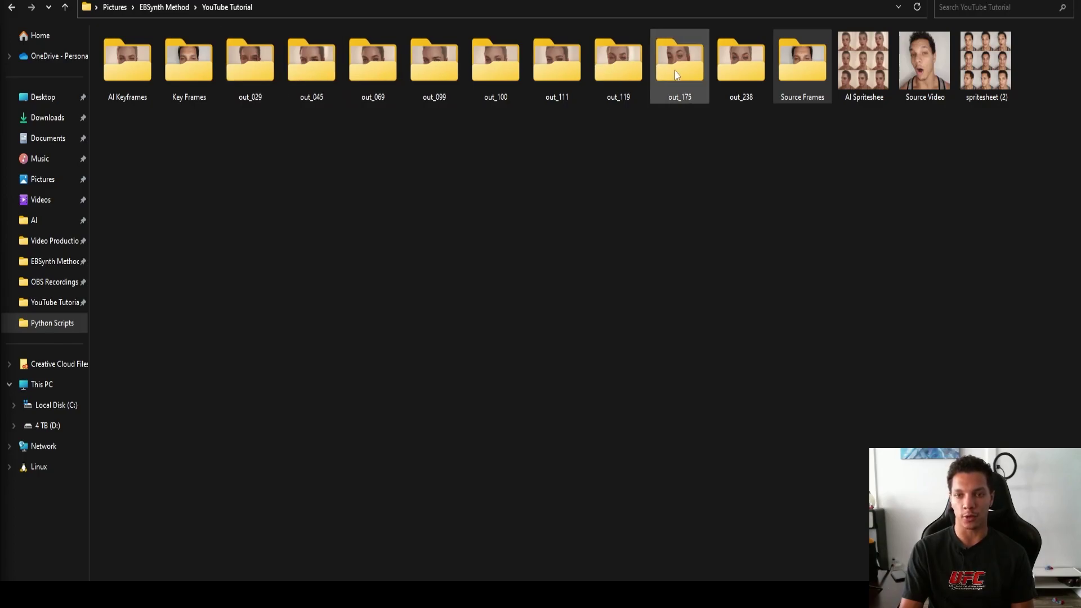
Step: Open the first synthesized frame in out_029 and scroll through the following frames
double_click(254, 82)
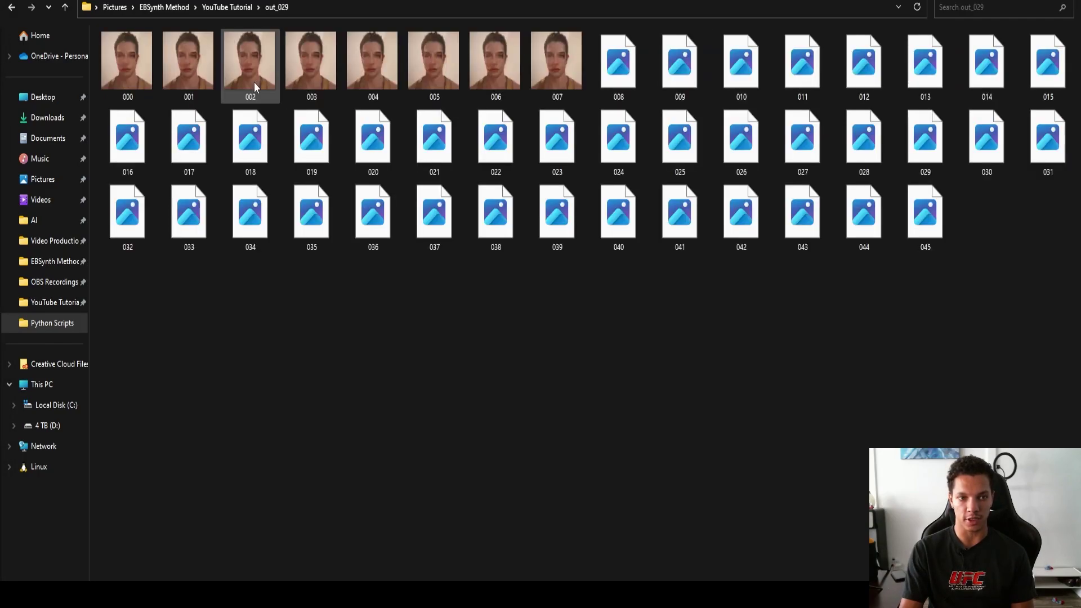
double_click(125, 63)
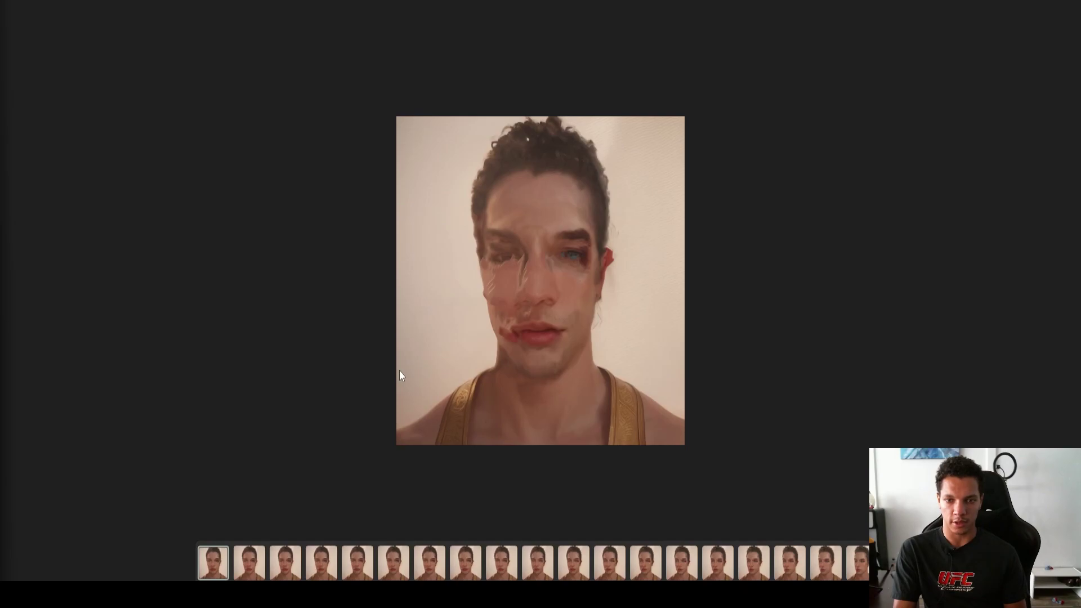
scroll(482, 389, down, 5)
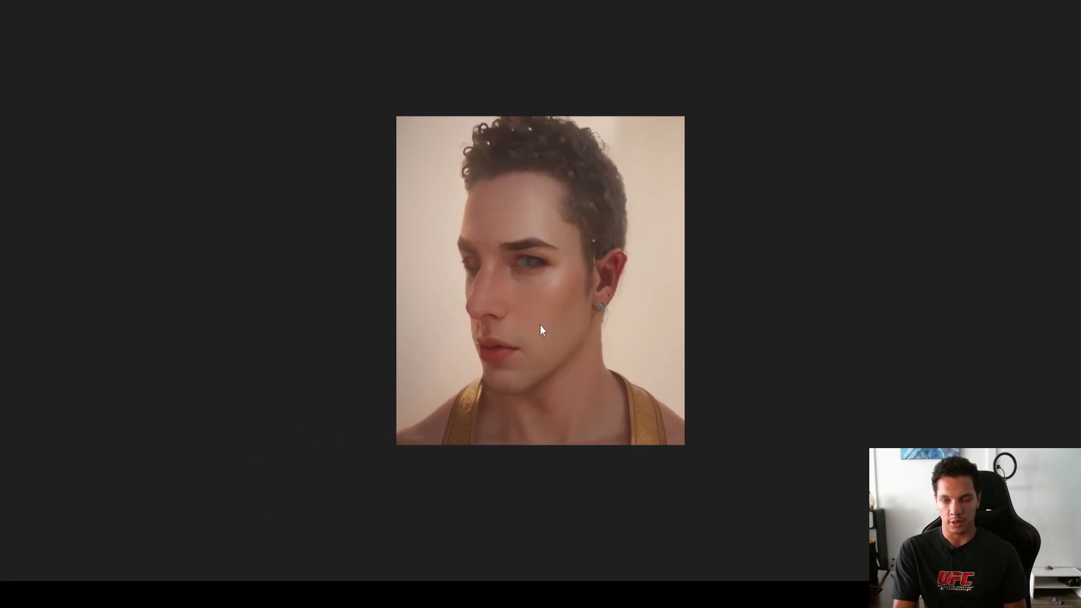
scroll(540, 324, down, 6)
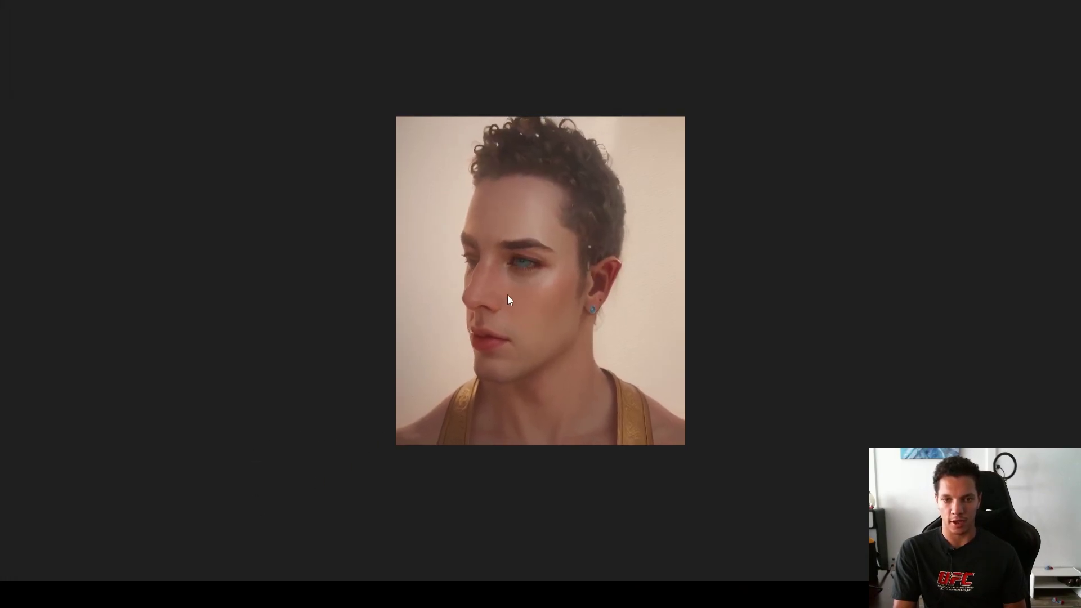
scroll(508, 295, down, 4)
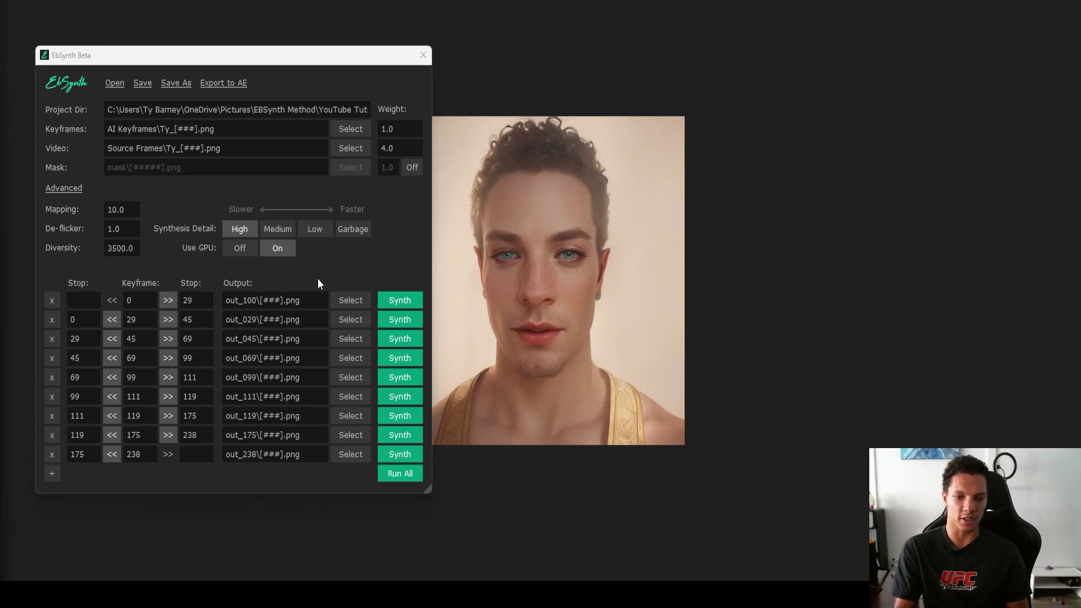
Step: Switch away from EbSynth so the photo viewer shows the synthesized elf-face frame
key(alt+Tab)
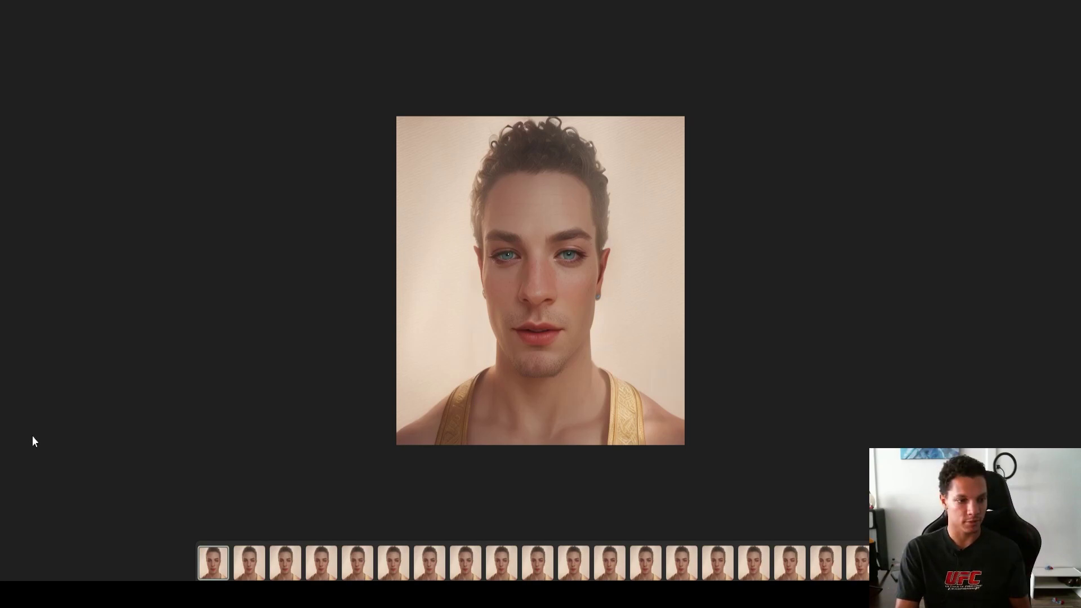
Step: In Premiere Pro, import the out_045 frames as an image sequence and zoom the timeline out
mouse_move(764, 594)
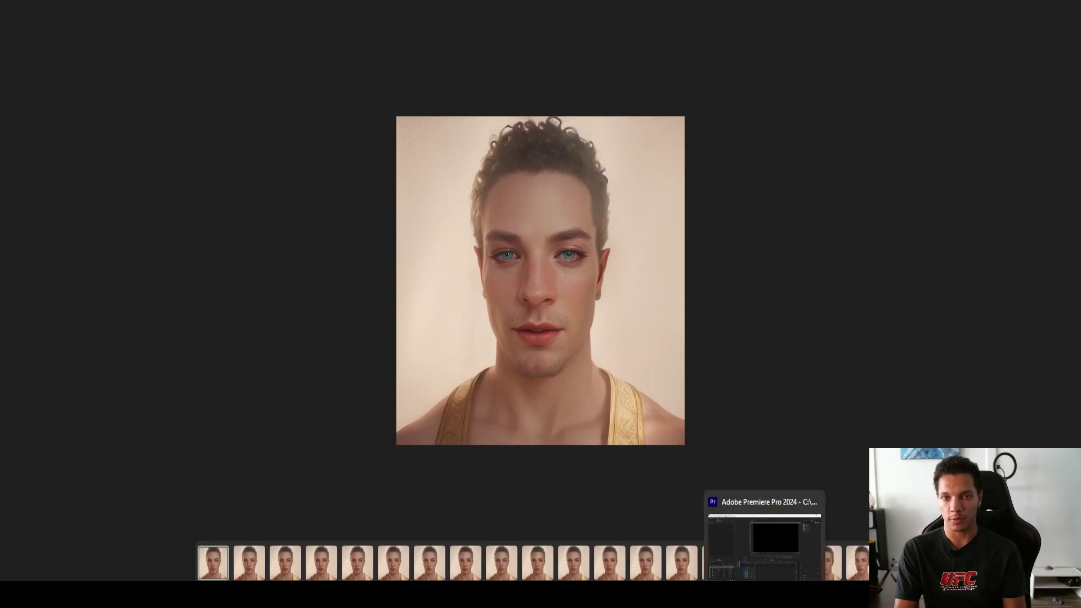
click(764, 538)
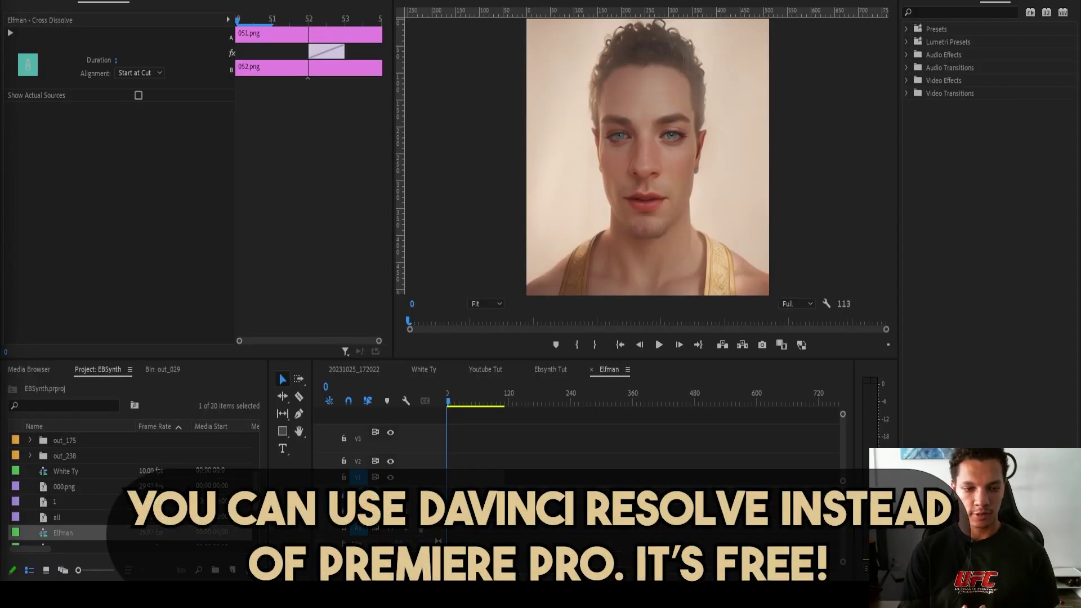
key(alt+f)
click(53, 308)
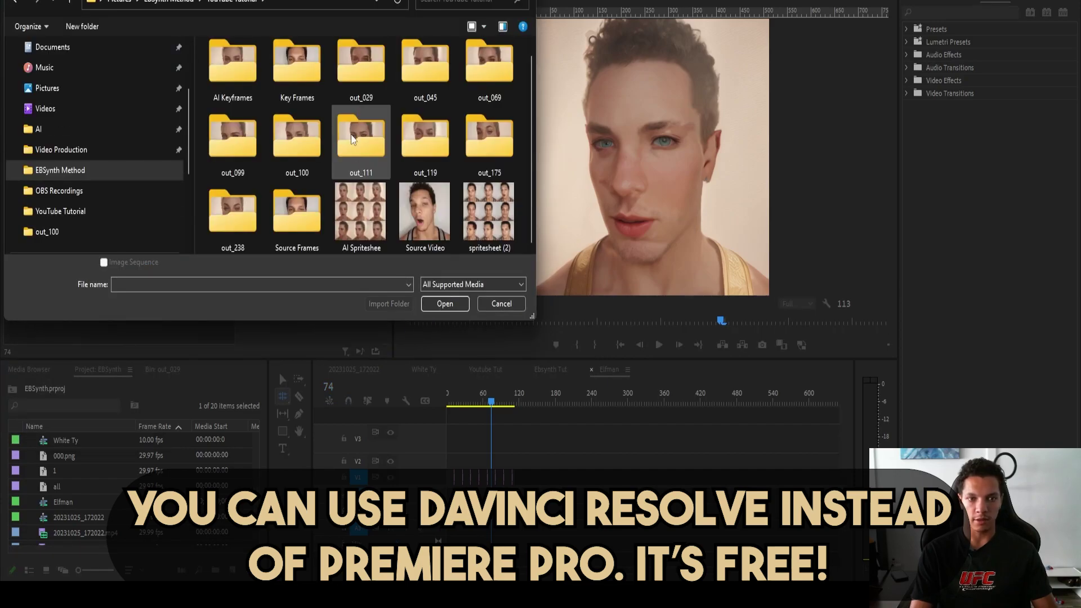
scroll(353, 79, up, 1)
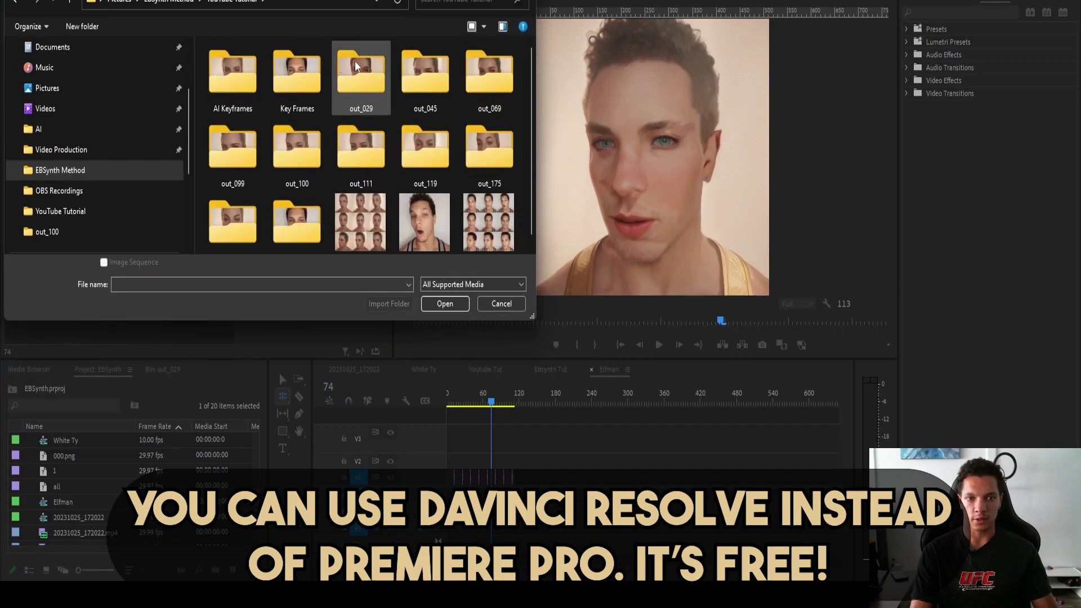
double_click(420, 79)
click(103, 262)
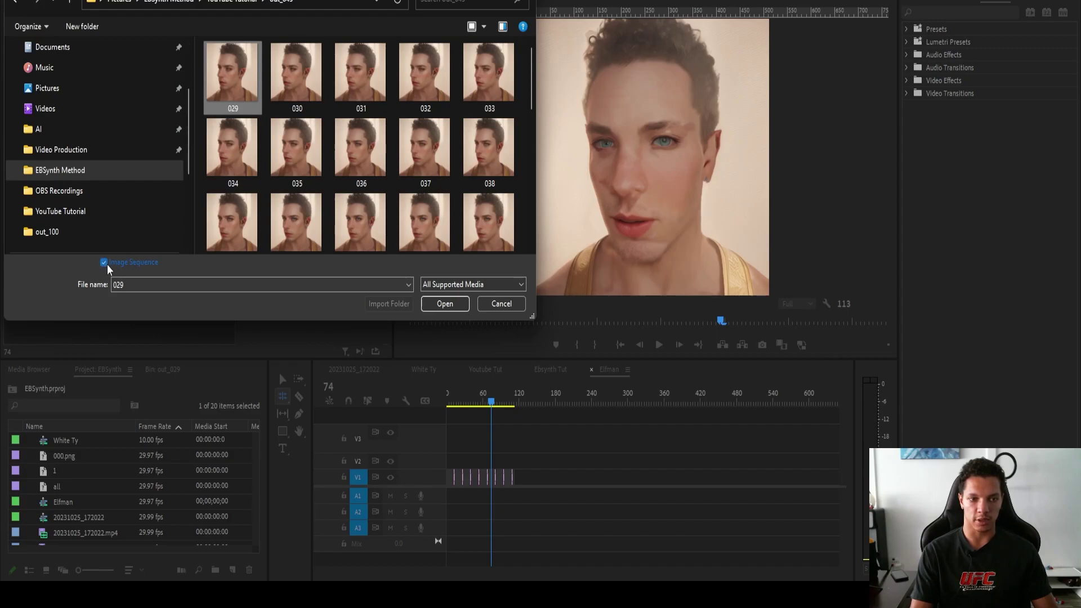
click(442, 303)
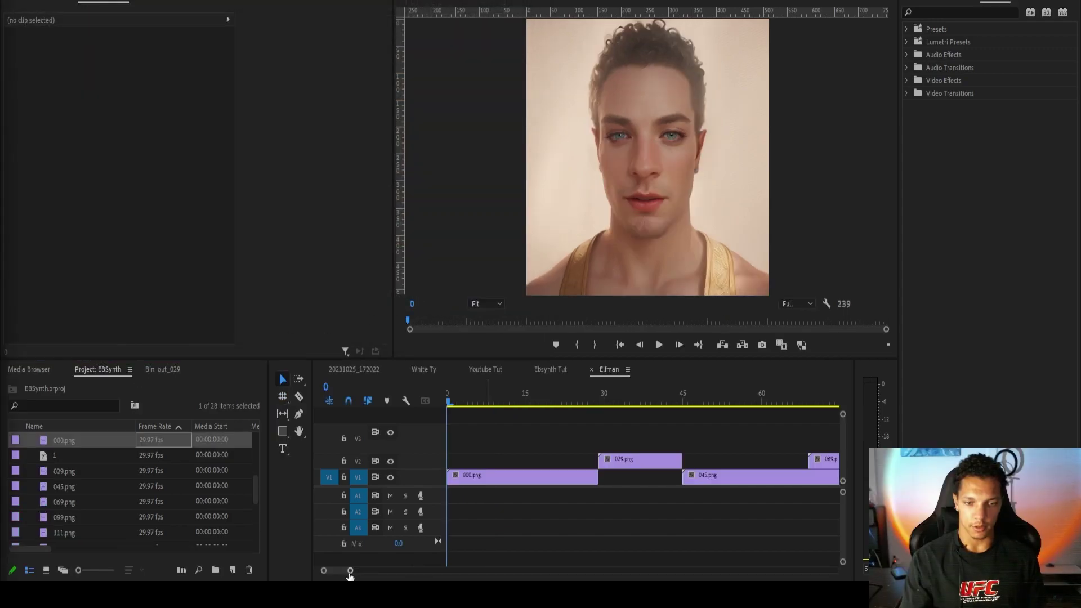
mouse_move(350, 571)
mouse_down()
mouse_move(383, 571)
mouse_move(368, 571)
mouse_up()
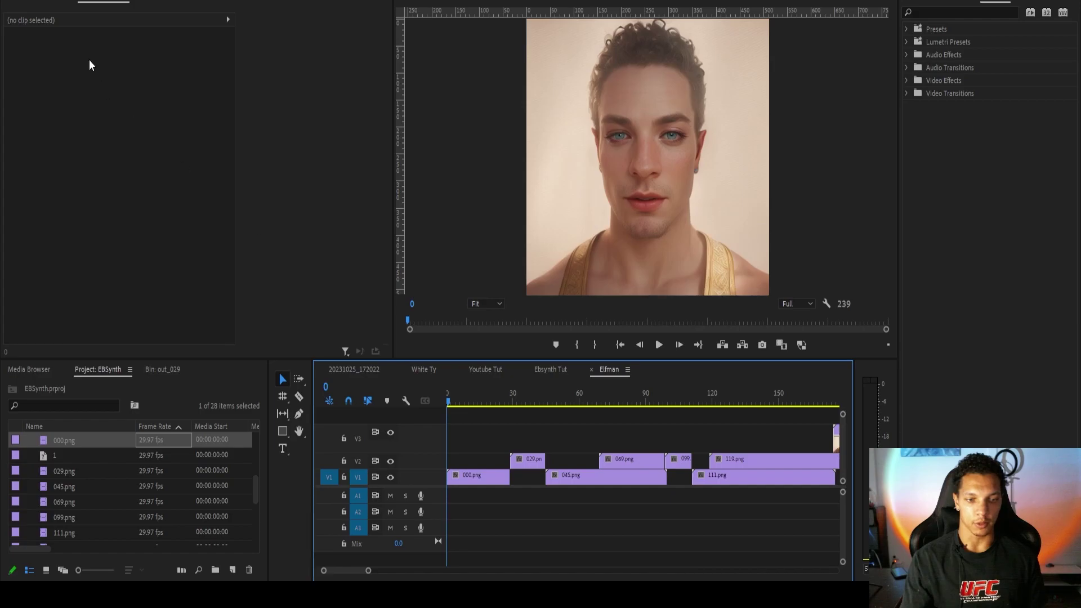
click(62, 1)
click(90, 1)
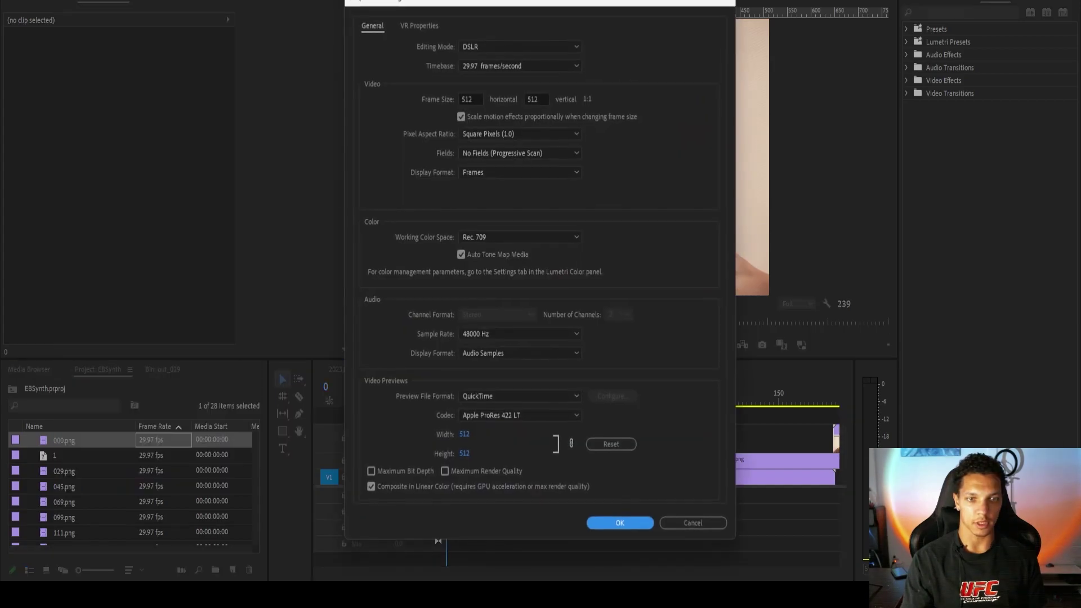
click(460, 171)
click(620, 523)
click(693, 523)
drag(448, 402, 510, 421)
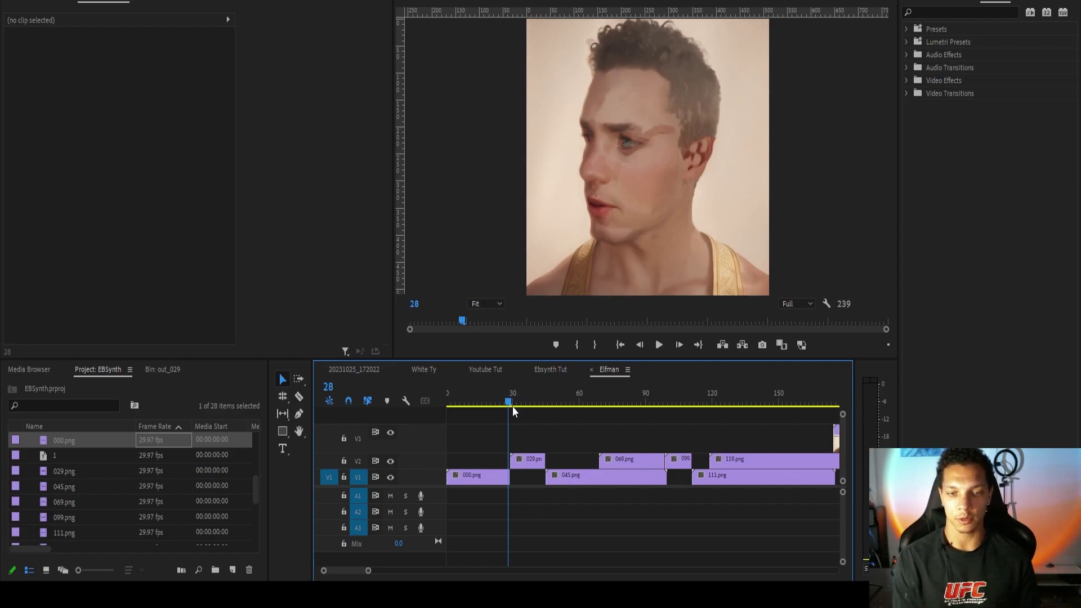
Step: Scrub to the frontal face frame and delete everything before the playhead
mouse_move(512, 407)
mouse_down()
mouse_move(521, 408)
mouse_move(461, 392)
mouse_move(510, 414)
mouse_move(504, 407)
mouse_up()
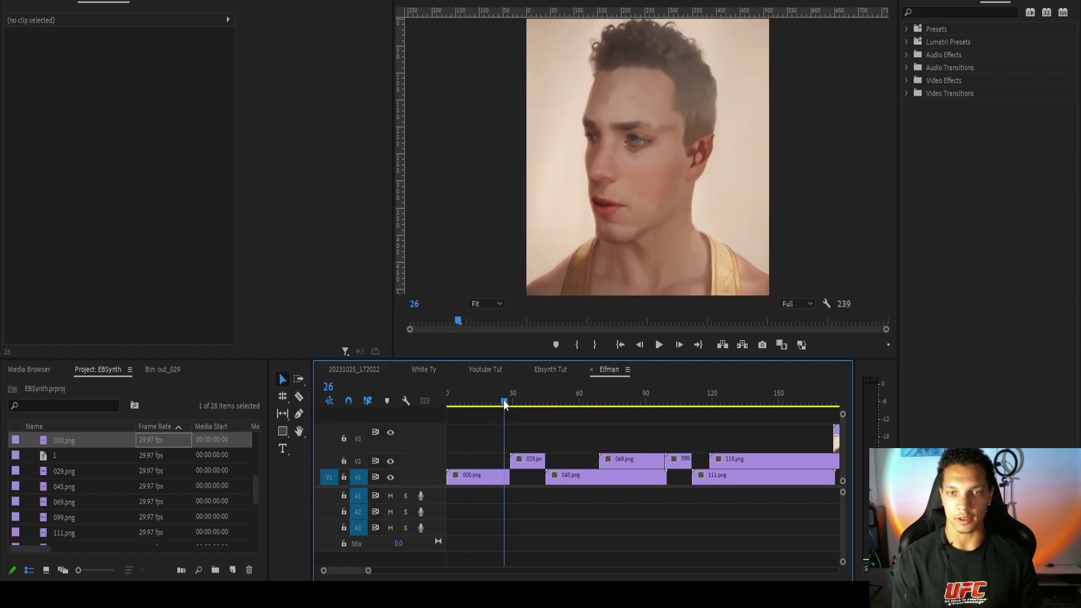
drag(504, 404, 467, 373)
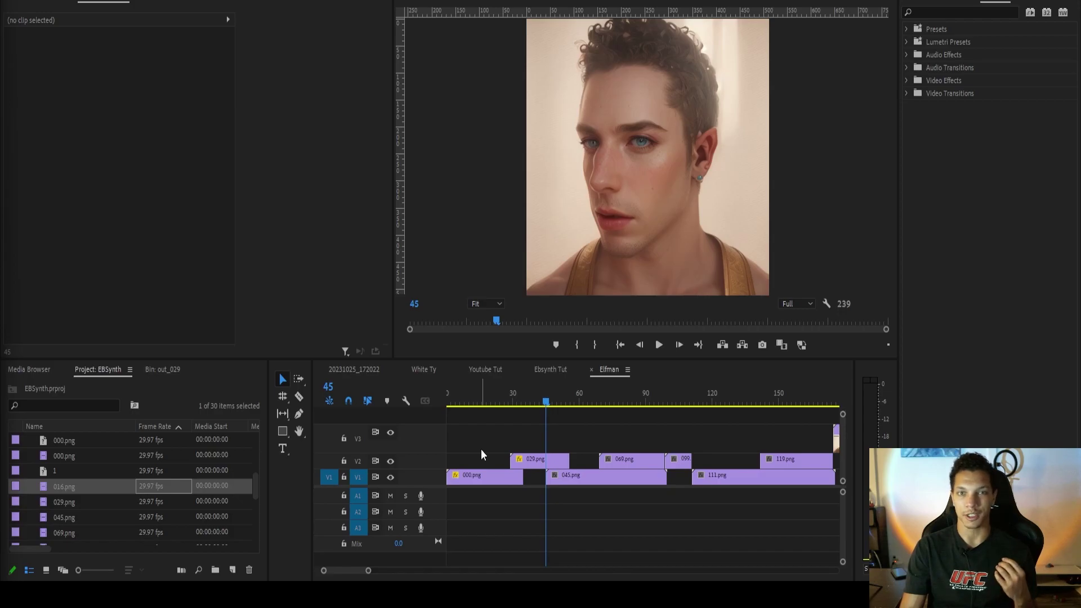
click(481, 448)
key(Delete)
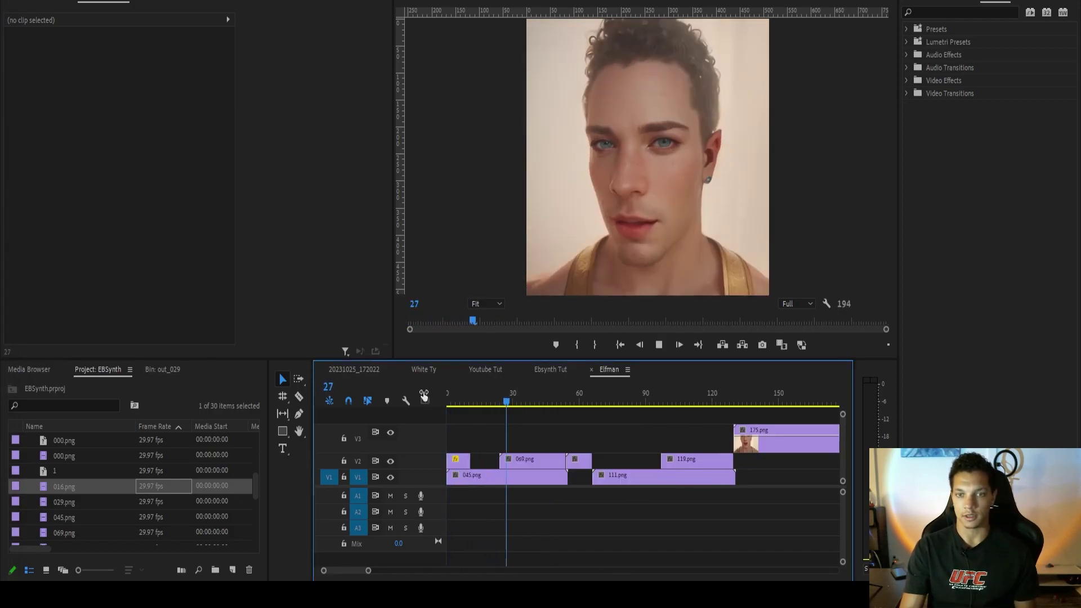
key(minus)
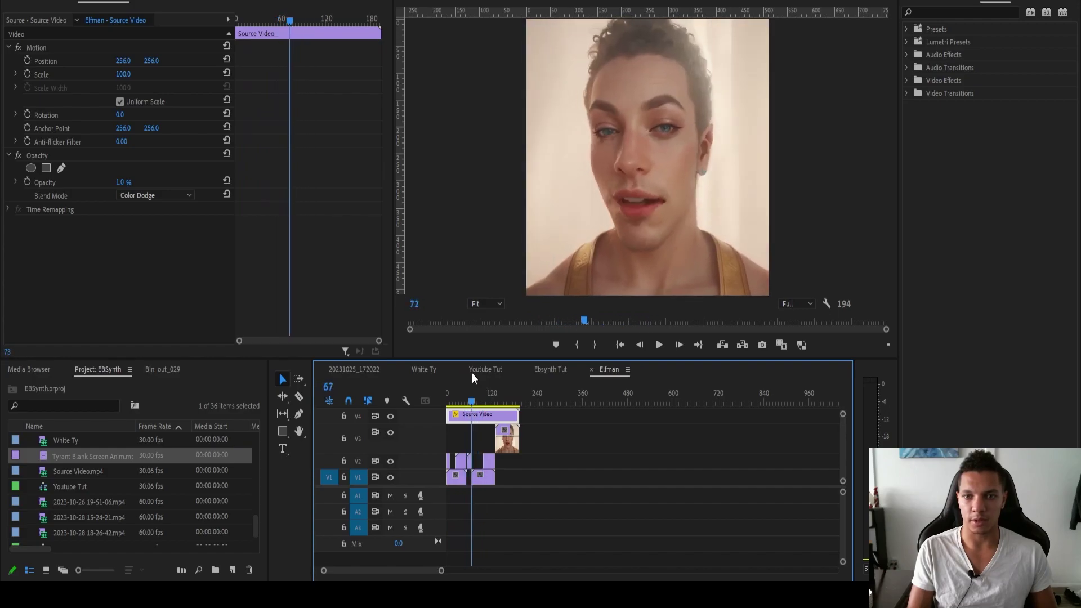
Step: Preview the overlay by playing from frames 55 and 46, then return to the first frame
click(467, 404)
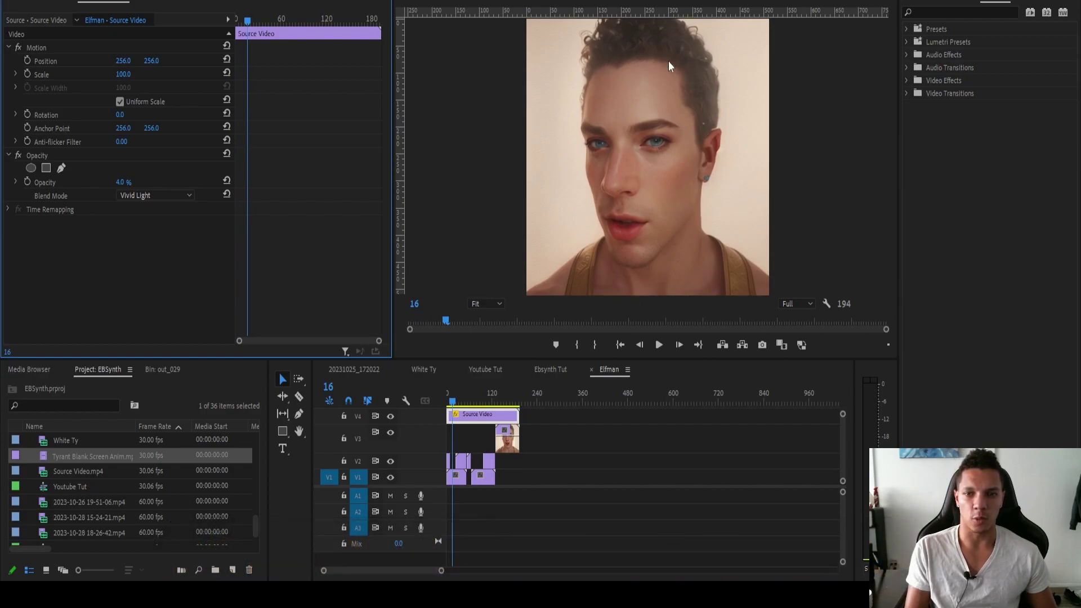
key(space)
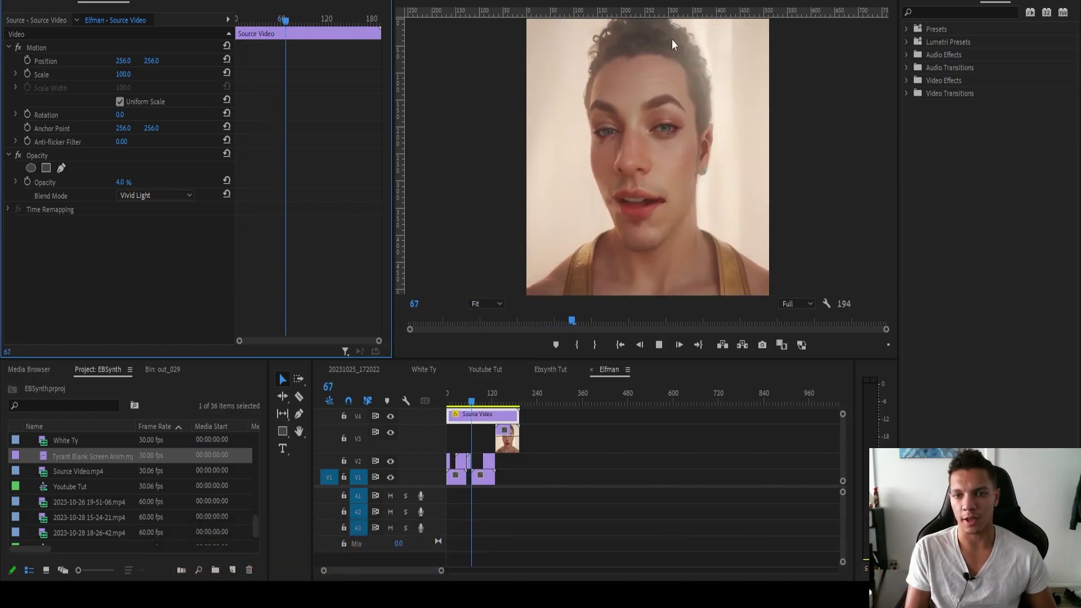
key(space)
click(464, 401)
key(space)
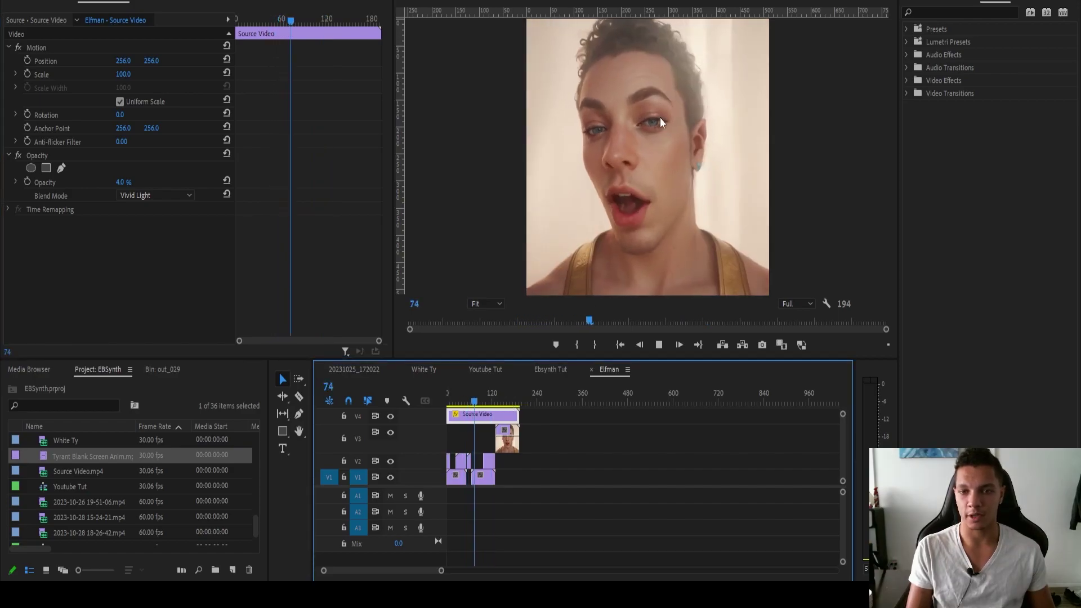
key(space)
key(Home)
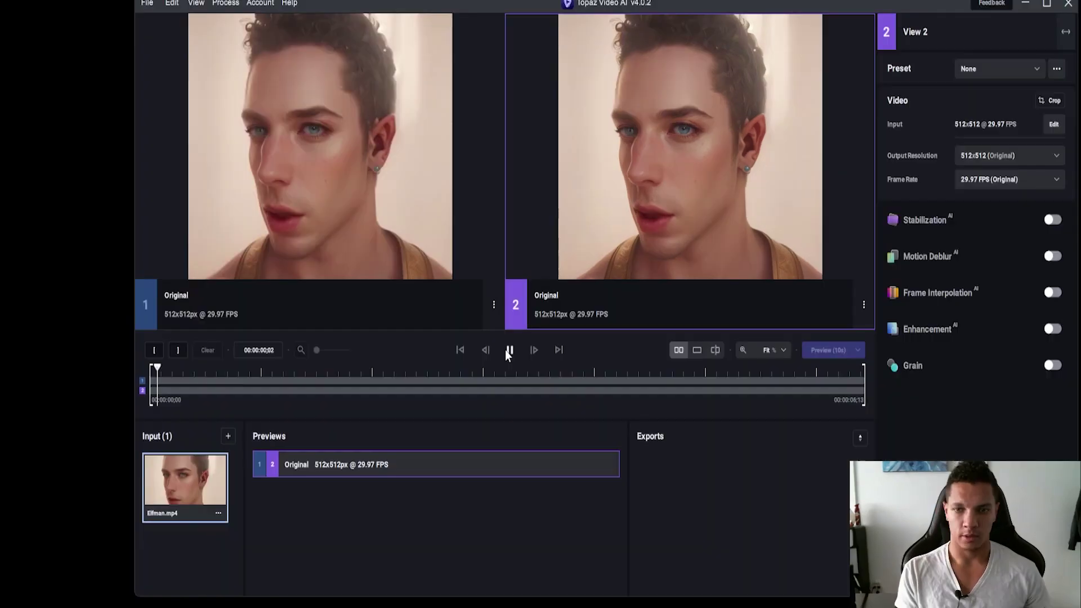
click(509, 351)
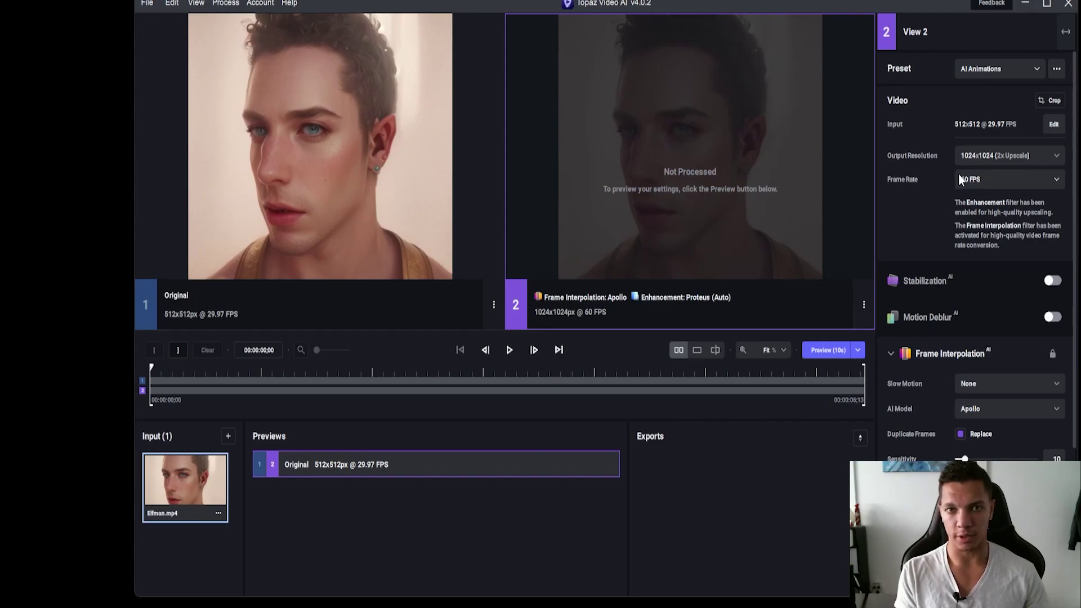
Step: Enable stabilization with jittery-motion correction, 1 pass and strength 100, then bring up Export As
scroll(1008, 169, down, 3)
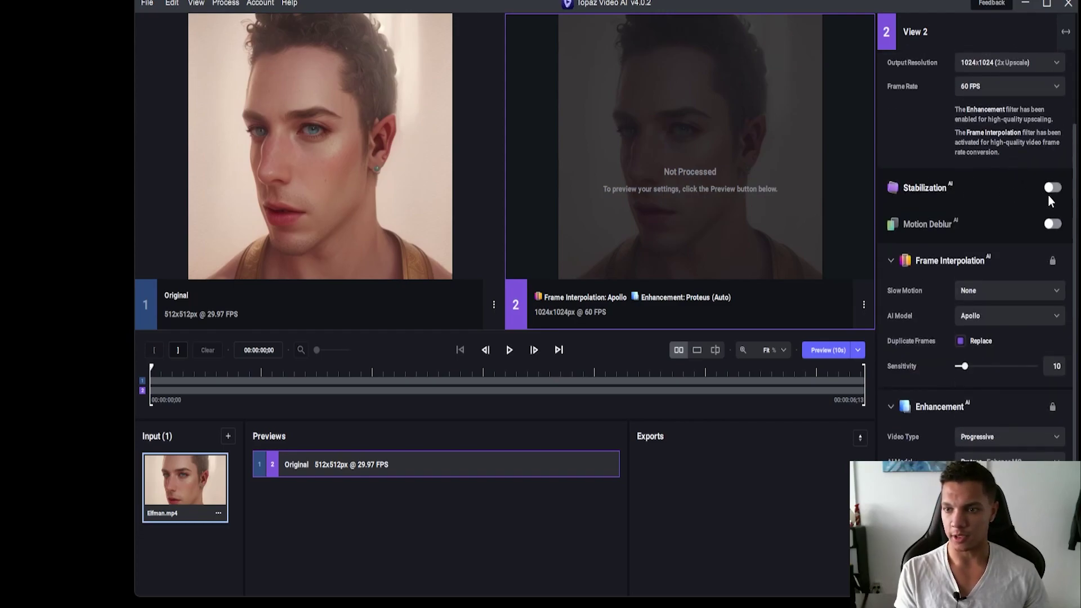
click(1048, 192)
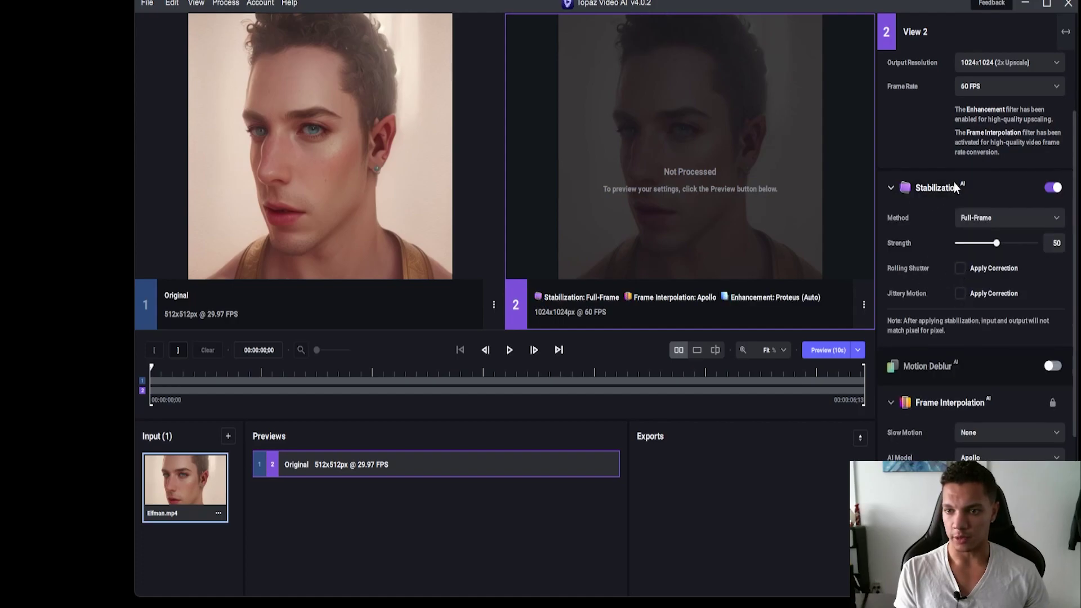
click(960, 294)
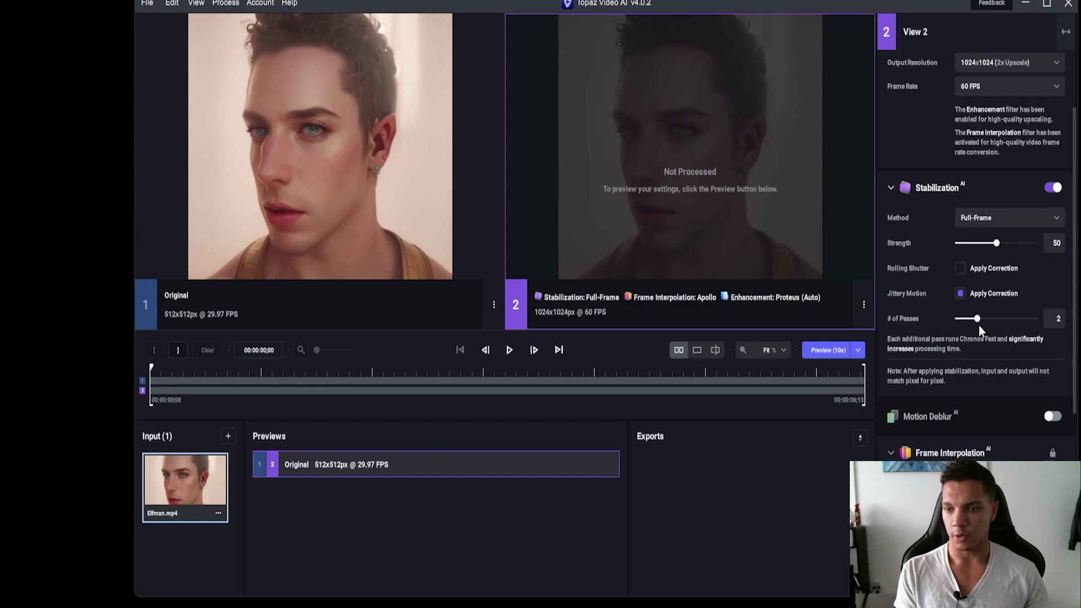
drag(977, 316, 957, 318)
drag(997, 245, 1054, 248)
scroll(914, 188, down, 1)
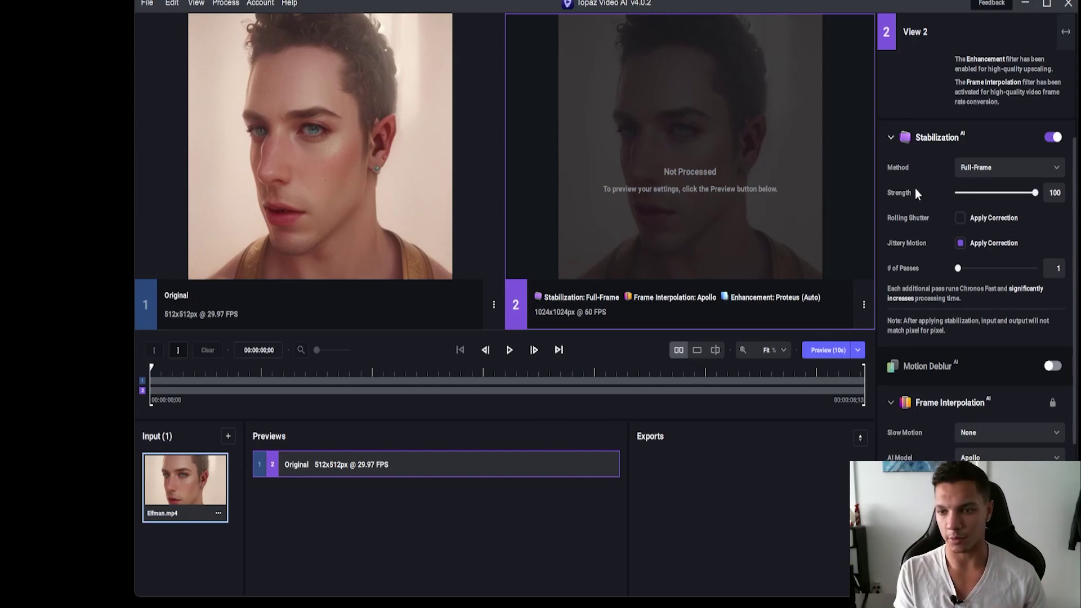
scroll(914, 188, down, 4)
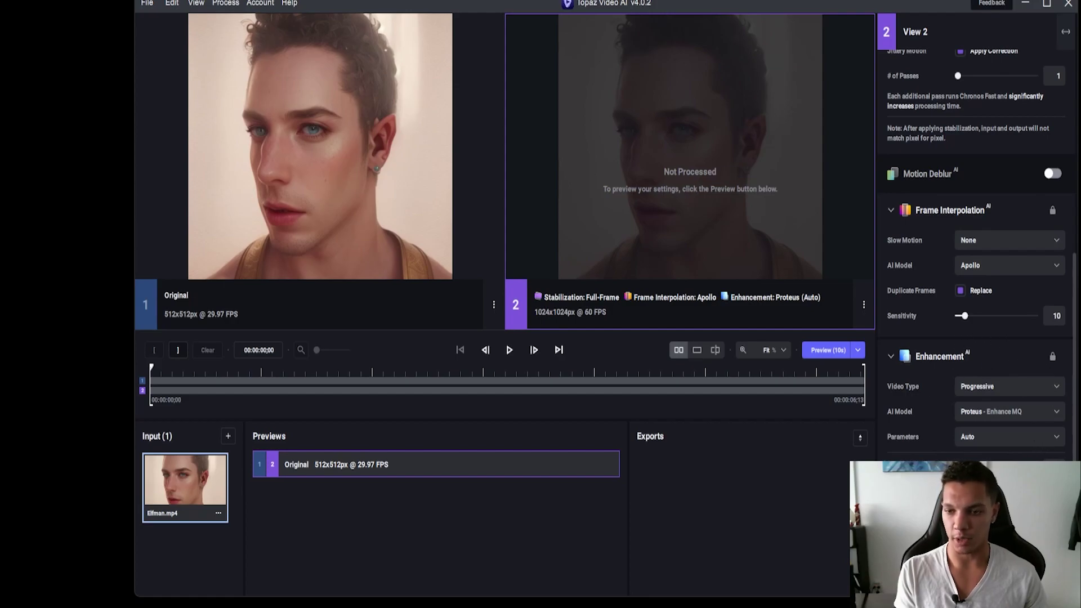
key(ctrl+e)
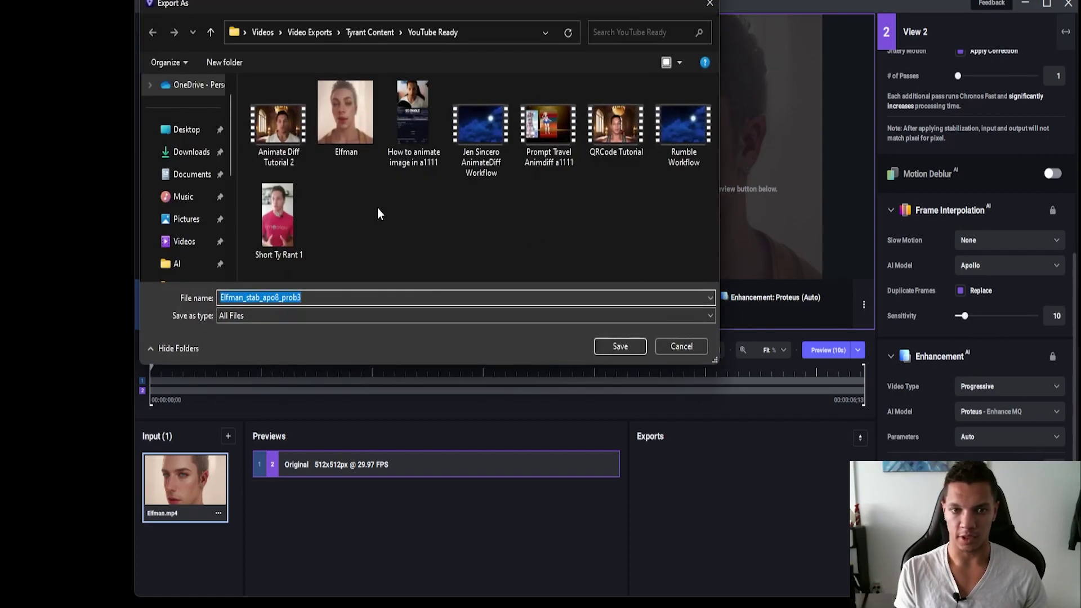
Step: Save the export, preview the comparison, then set stabilization to 2 passes and strength 69
key(Return)
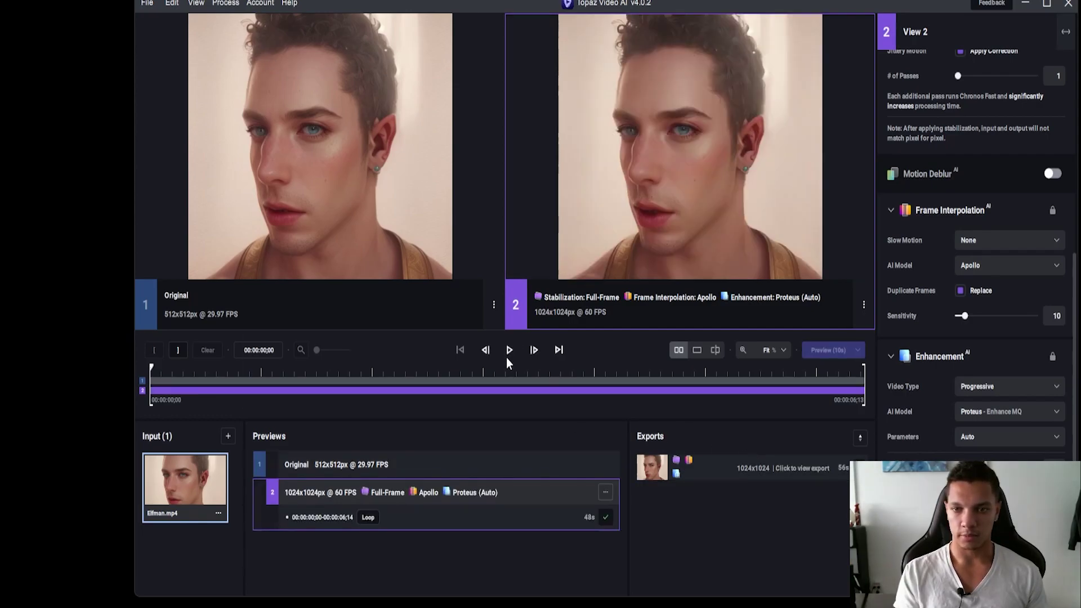
click(506, 358)
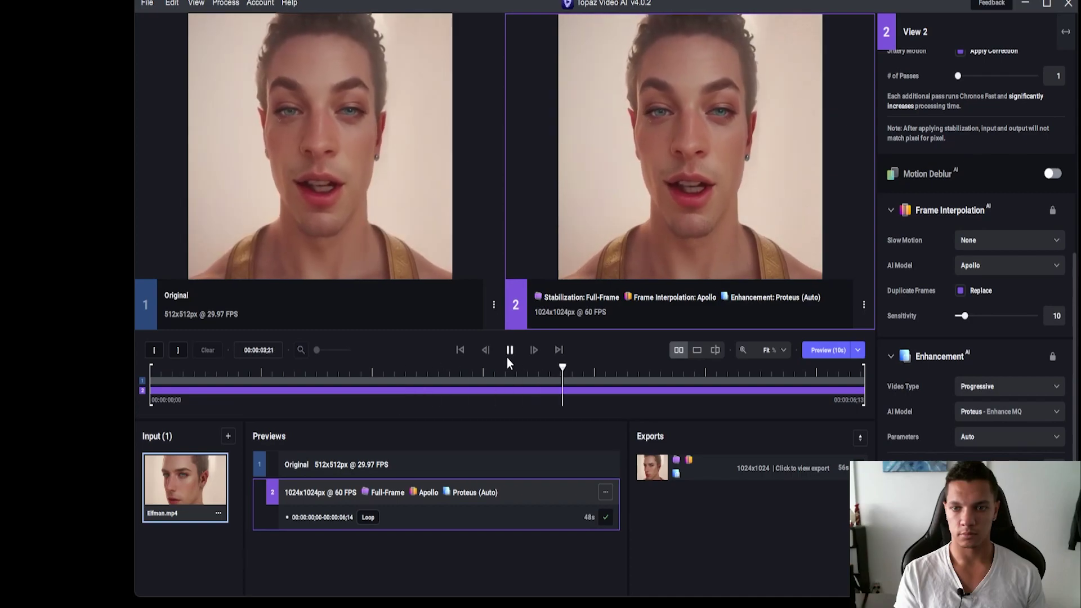
scroll(903, 318, up, 6)
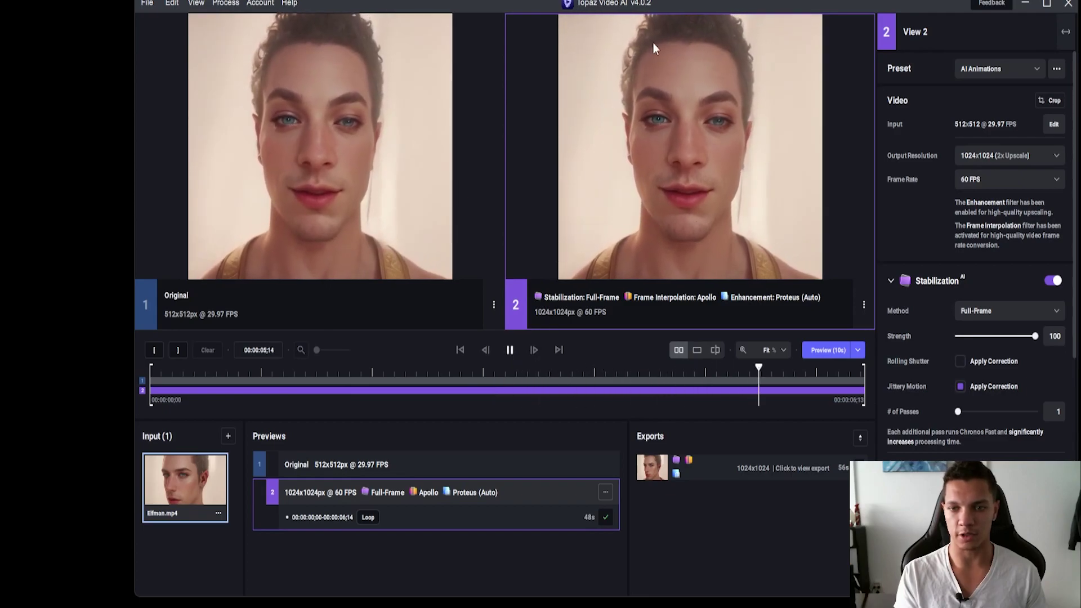
click(510, 350)
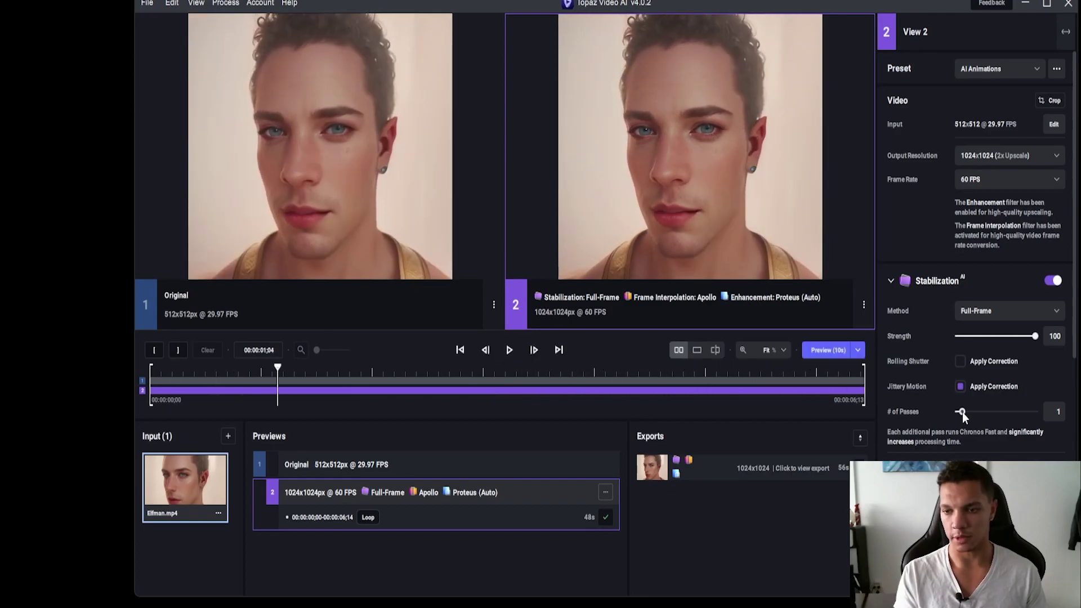
drag(961, 412, 974, 414)
drag(1035, 333, 1011, 330)
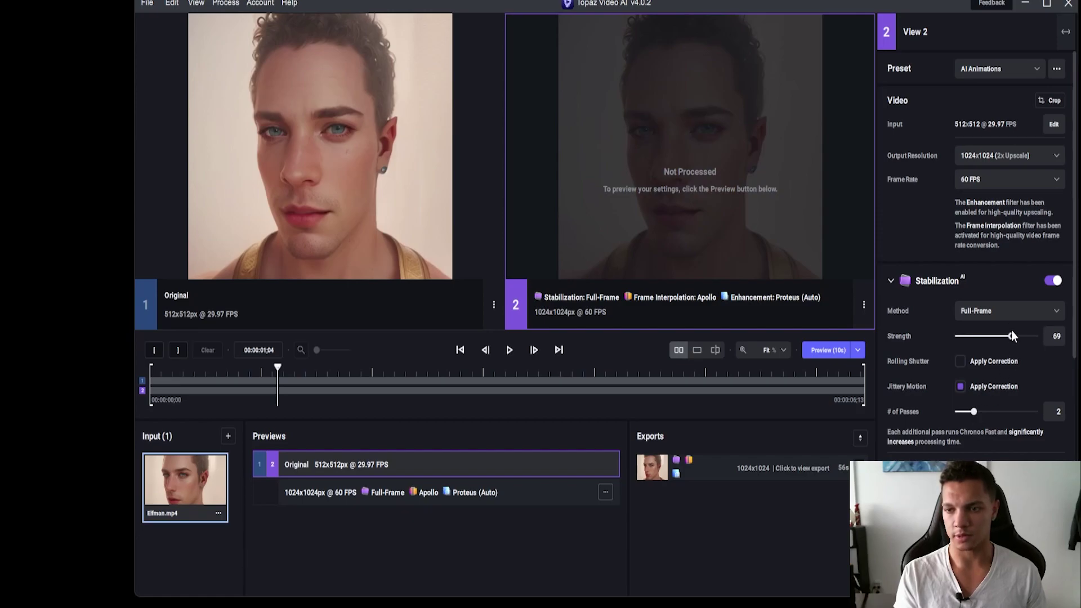
Step: Render a 10-second preview of the strength-69 two-pass stabilization, compare it with the original, then pause playback
click(834, 350)
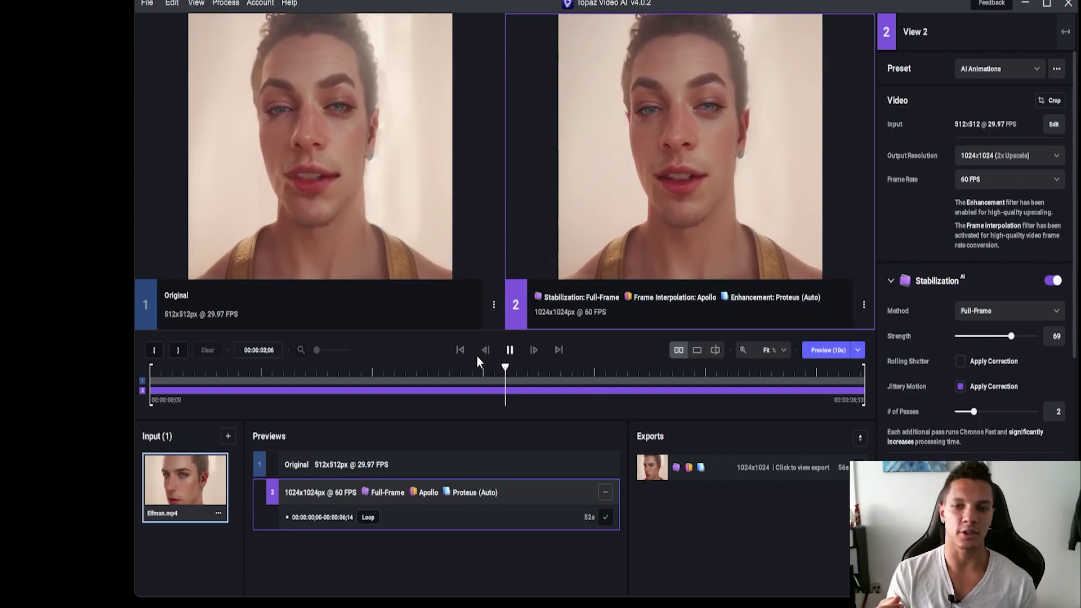
click(509, 350)
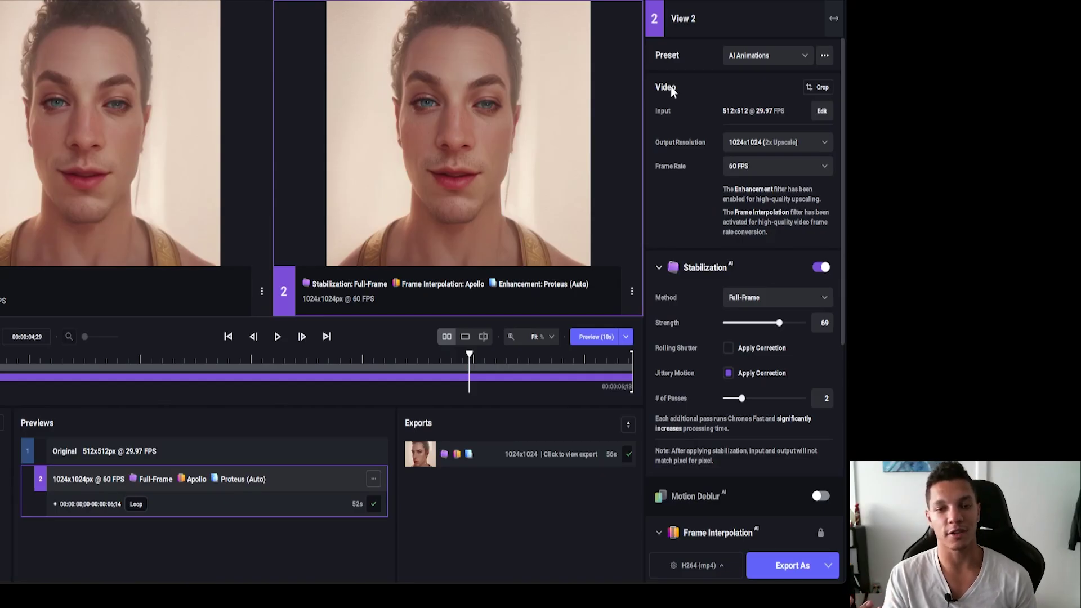